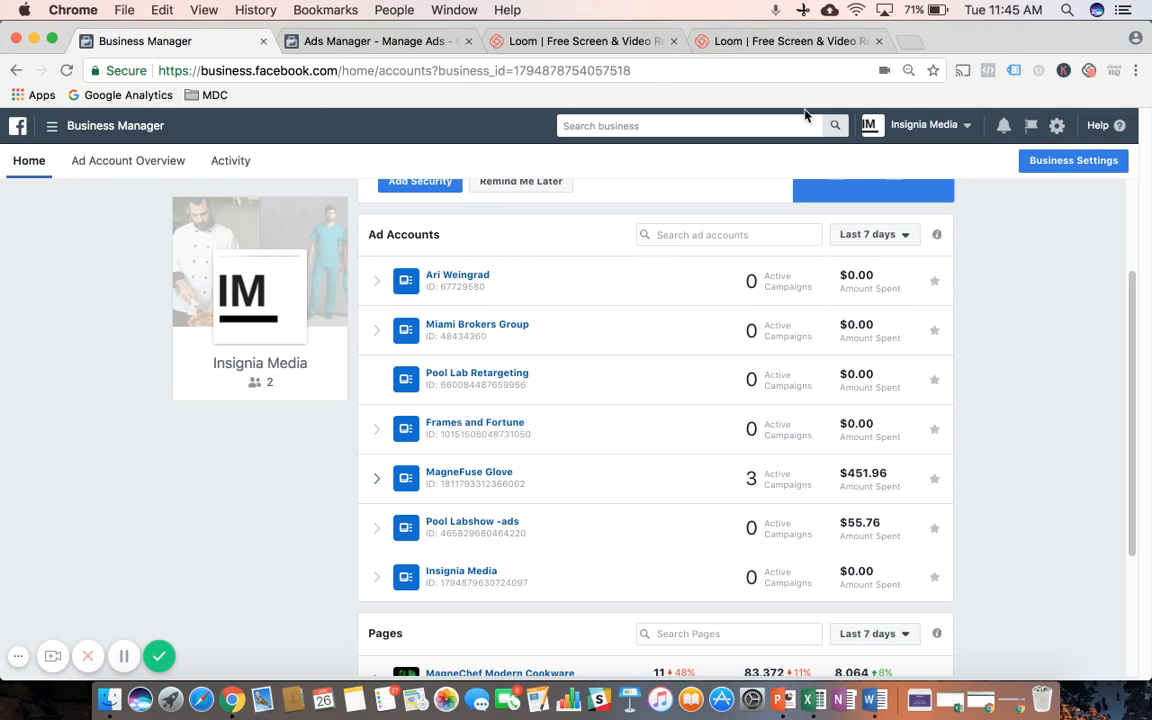
# Step: Look through the ad accounts and pages listed on the Business Manager home page
pyautogui.scroll(-3, 1016, 416)
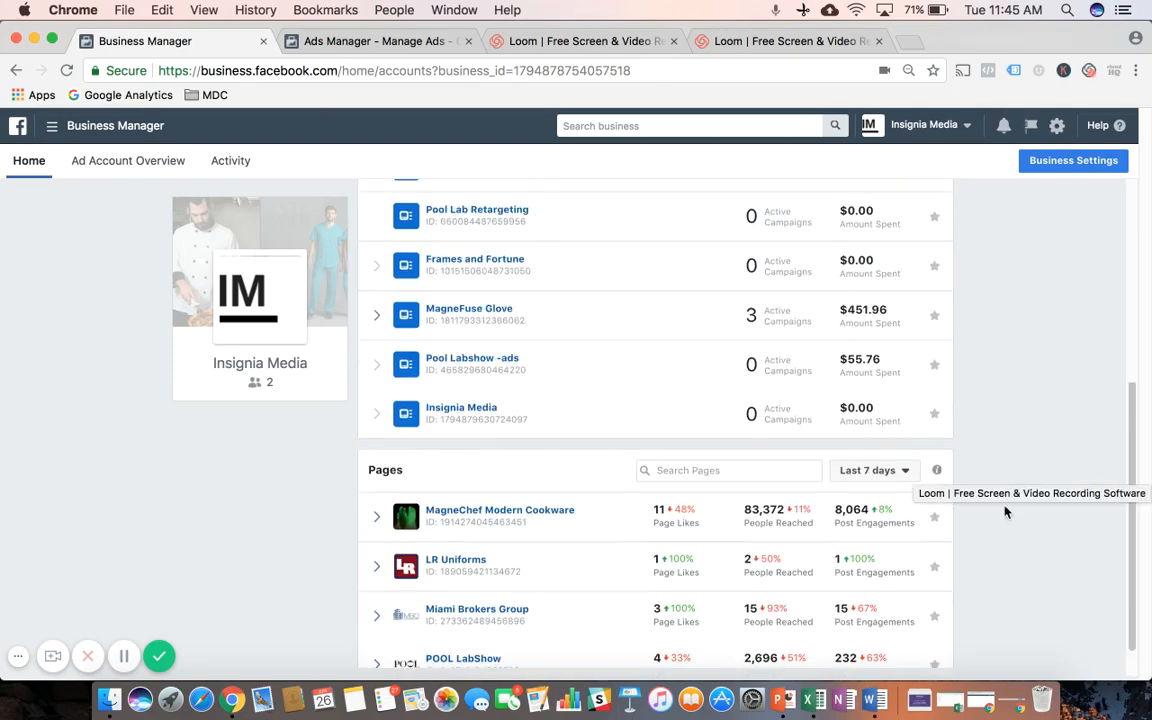
pyautogui.scroll(5, 995, 470)
pyautogui.scroll(-5, 989, 436)
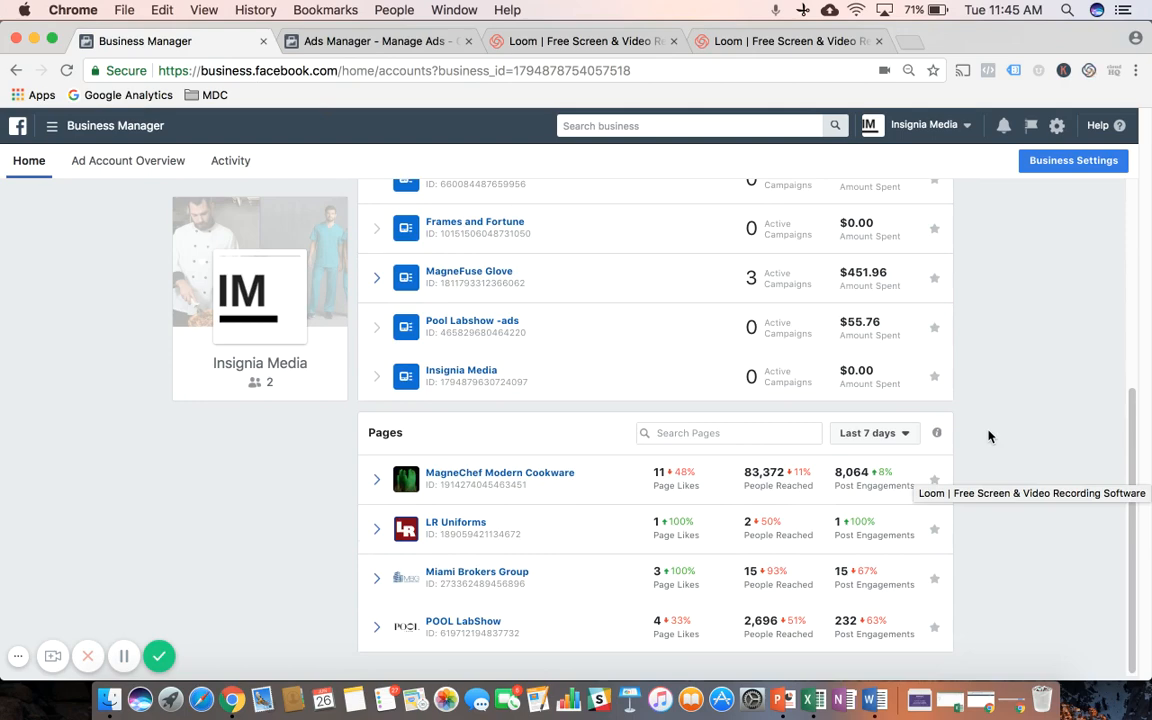
pyautogui.scroll(5, 988, 436)
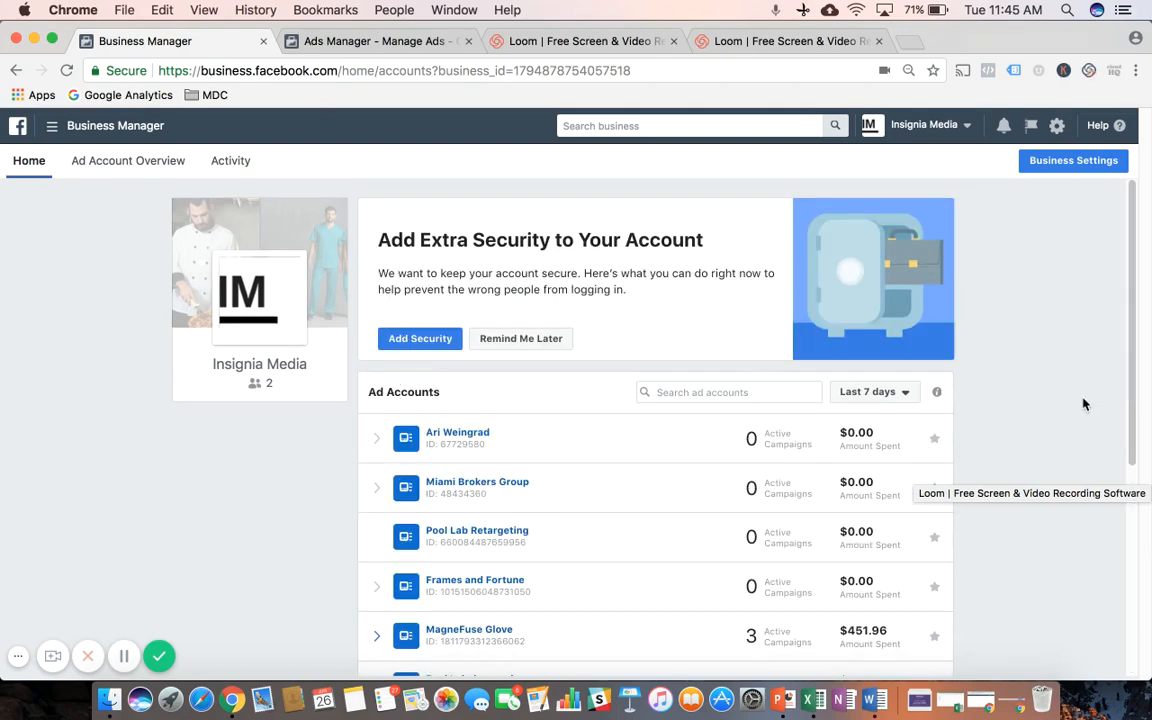
pyautogui.scroll(-5, 1040, 430)
pyautogui.moveTo(936, 433)
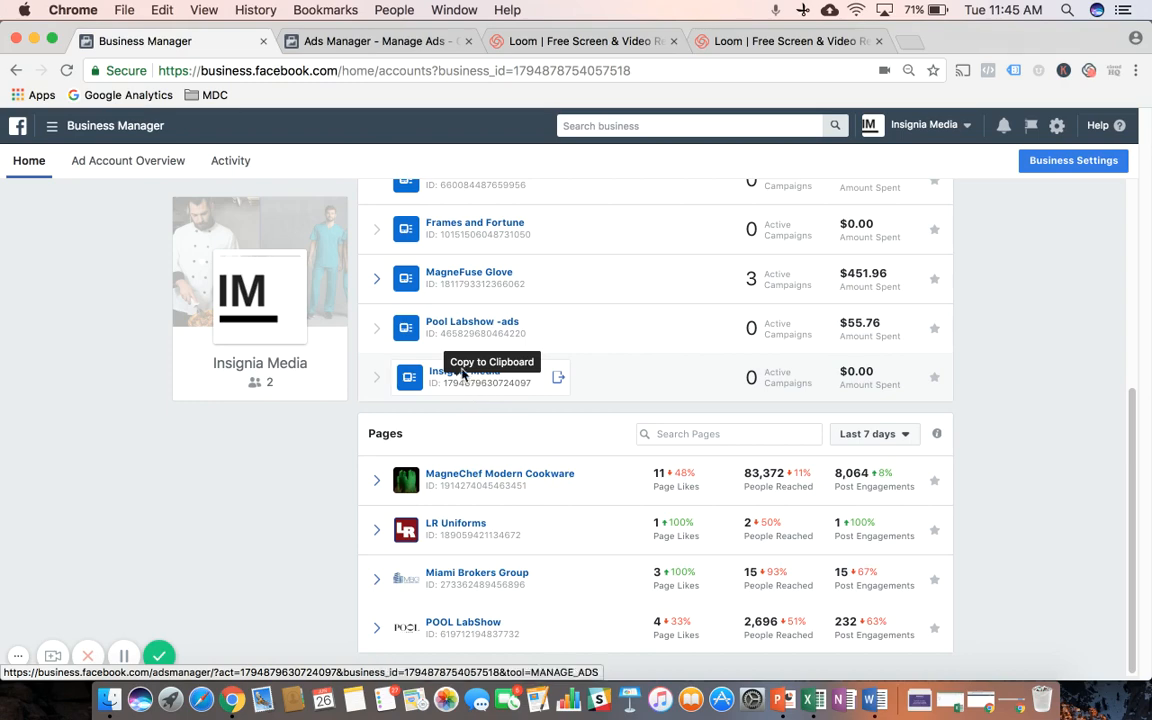
# Step: Switch to Ads Manager and start a new campaign with Traffic as the marketing objective
pyautogui.click(333, 48)
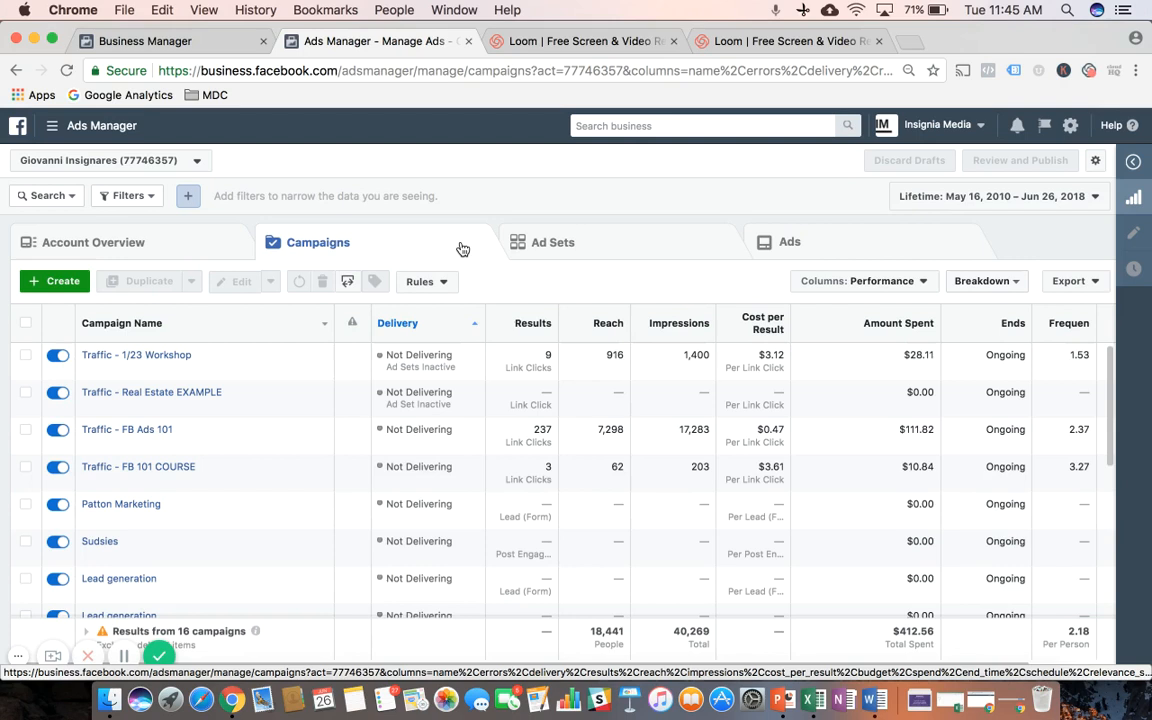
pyautogui.click(56, 288)
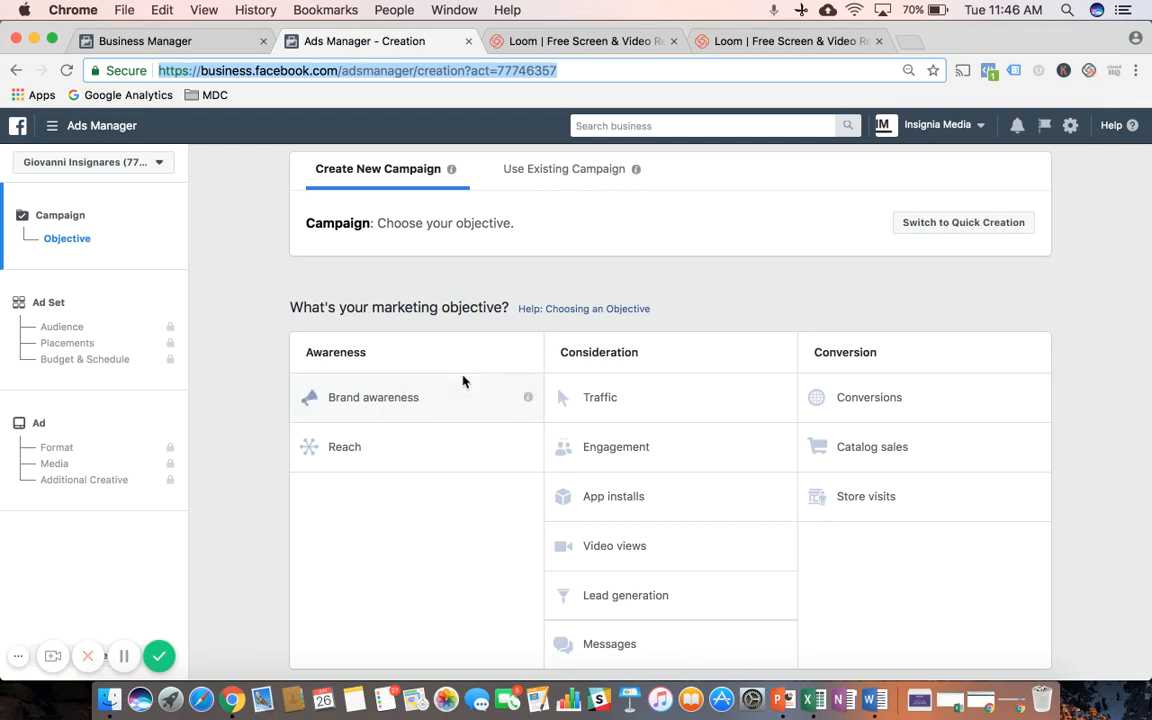
pyautogui.moveTo(528, 399)
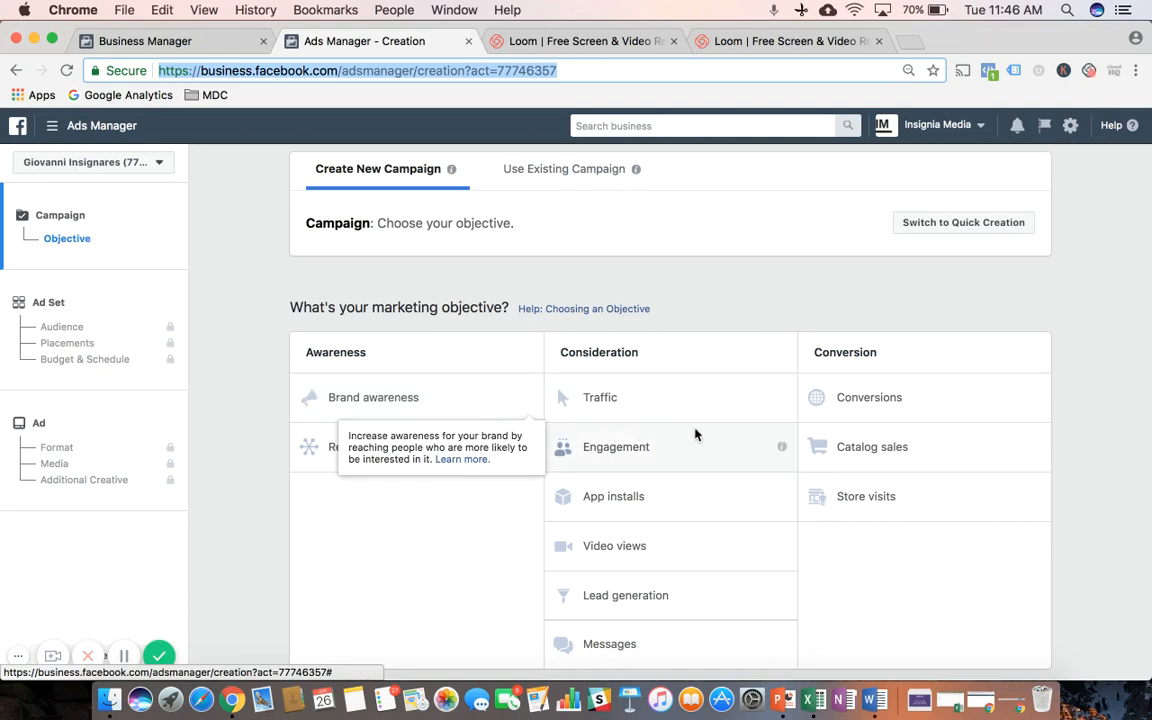
pyautogui.moveTo(781, 399)
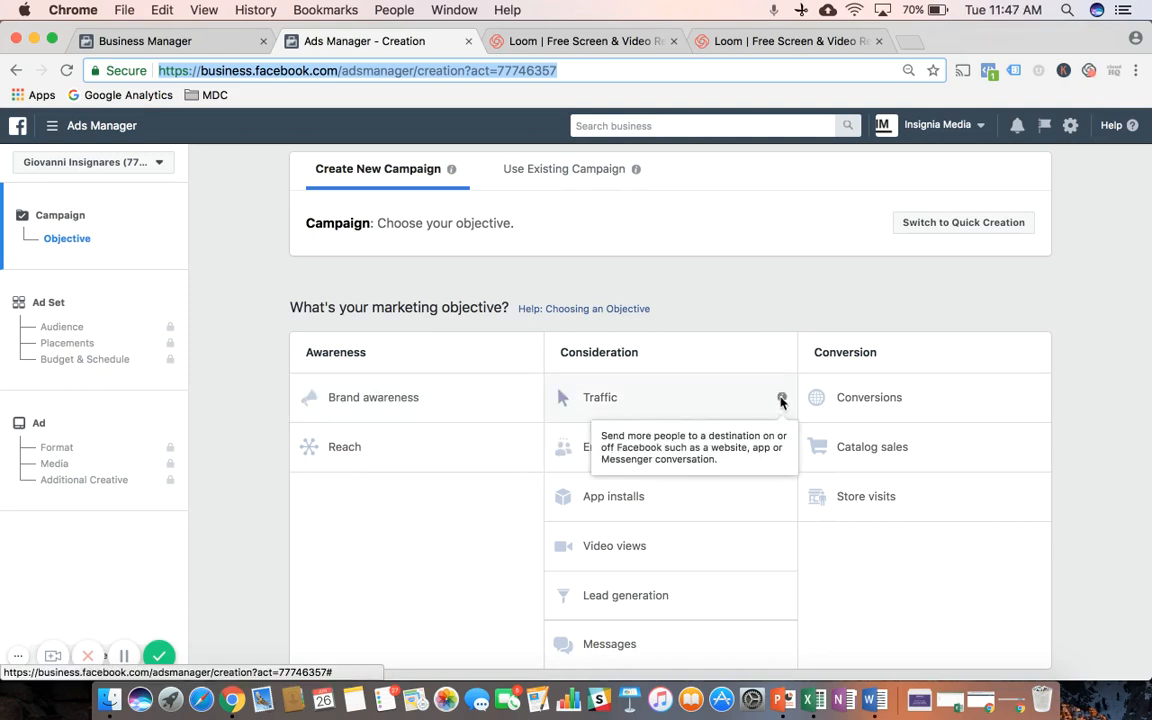
pyautogui.moveTo(1036, 401)
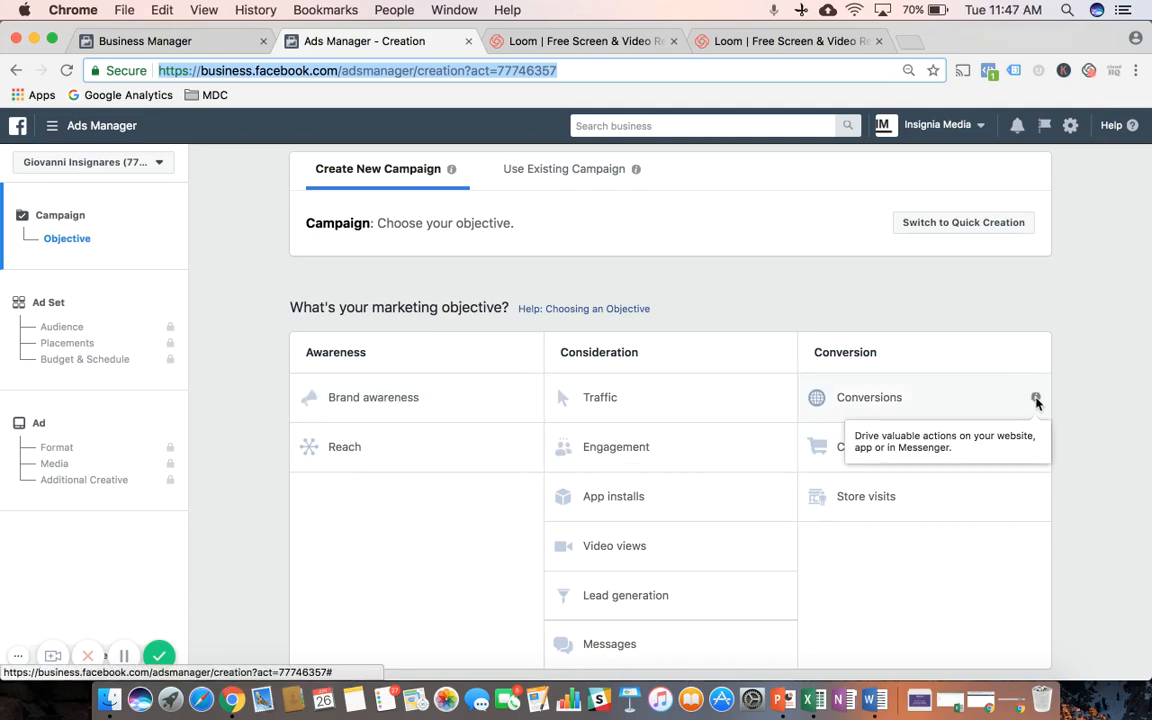
pyautogui.moveTo(783, 449)
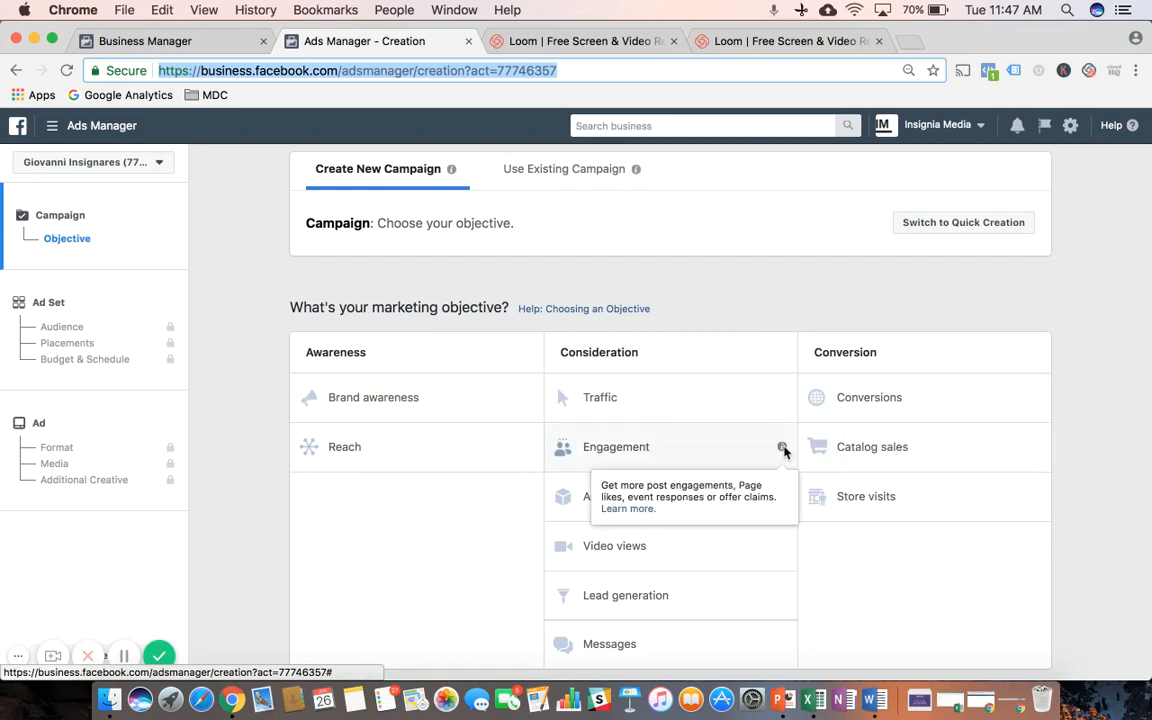
pyautogui.moveTo(1033, 449)
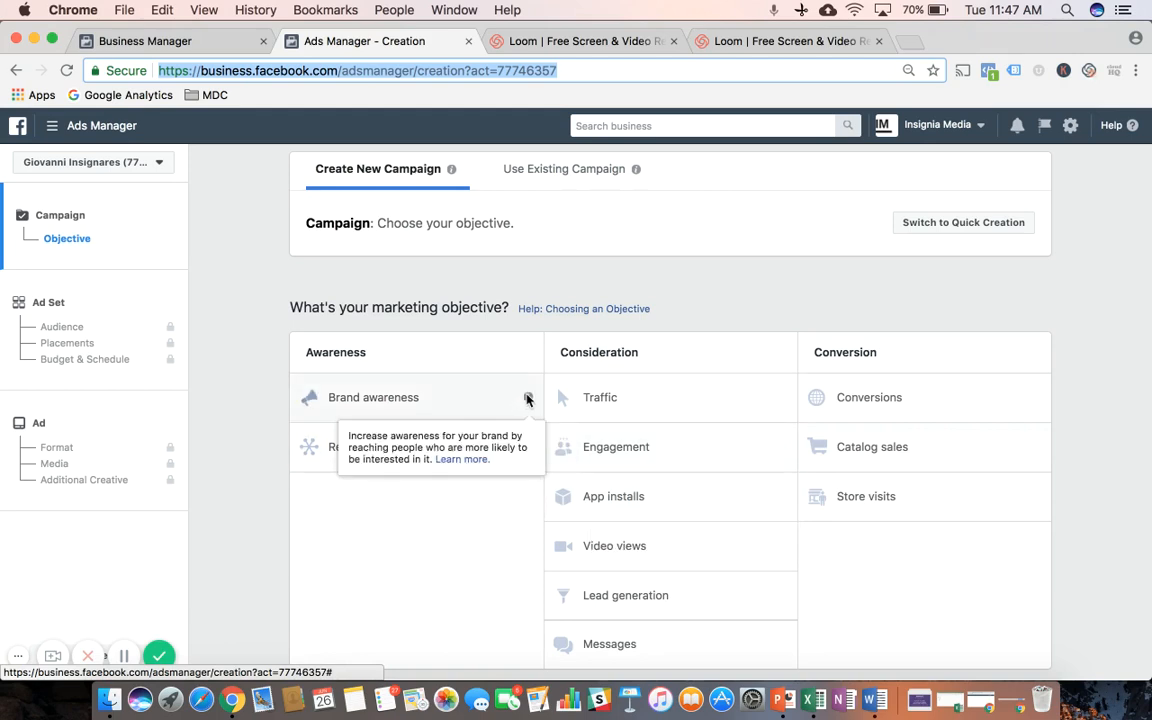
pyautogui.click(662, 407)
pyautogui.click(662, 407)
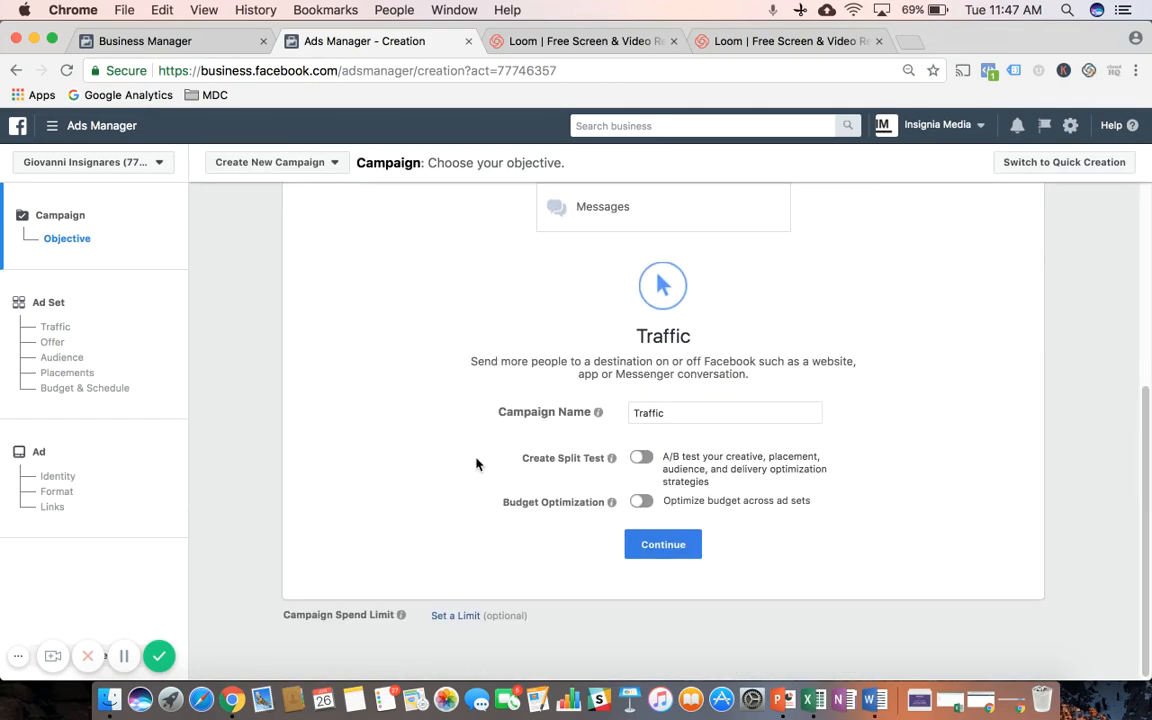
# Step: Name the campaign "Traffic - BizHack Demo" and continue to the ad set settings
pyautogui.click(692, 408)
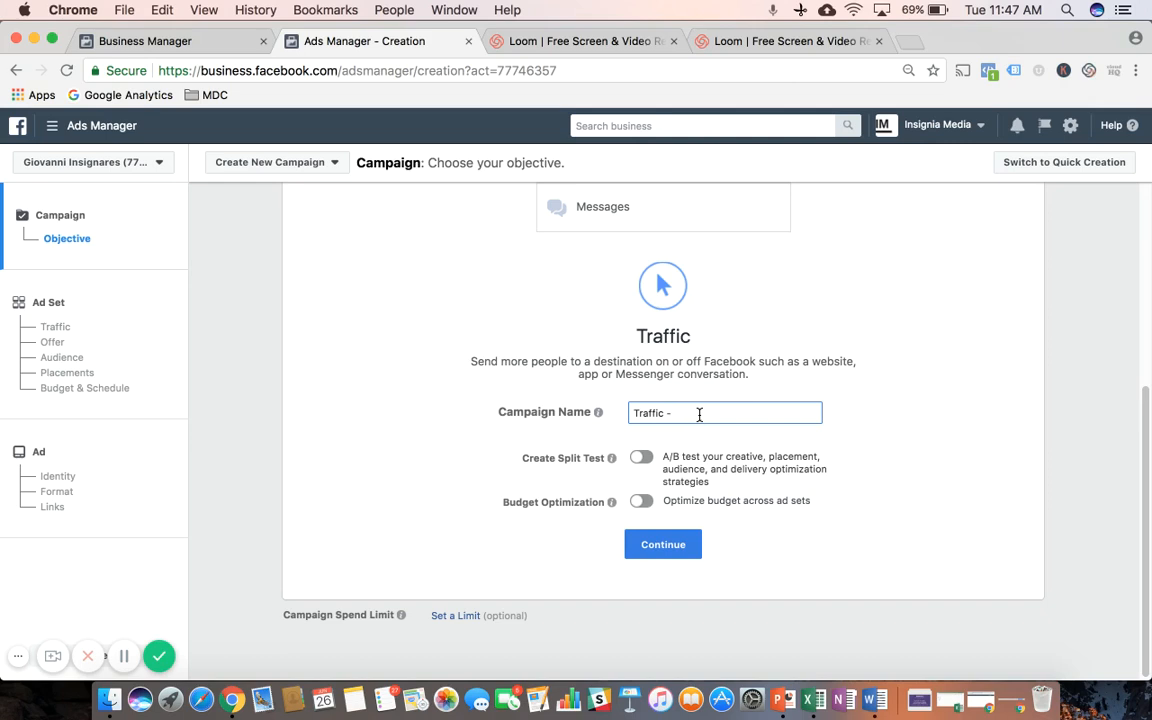
pyautogui.write('- BizHack Demo')
pyautogui.click(681, 545)
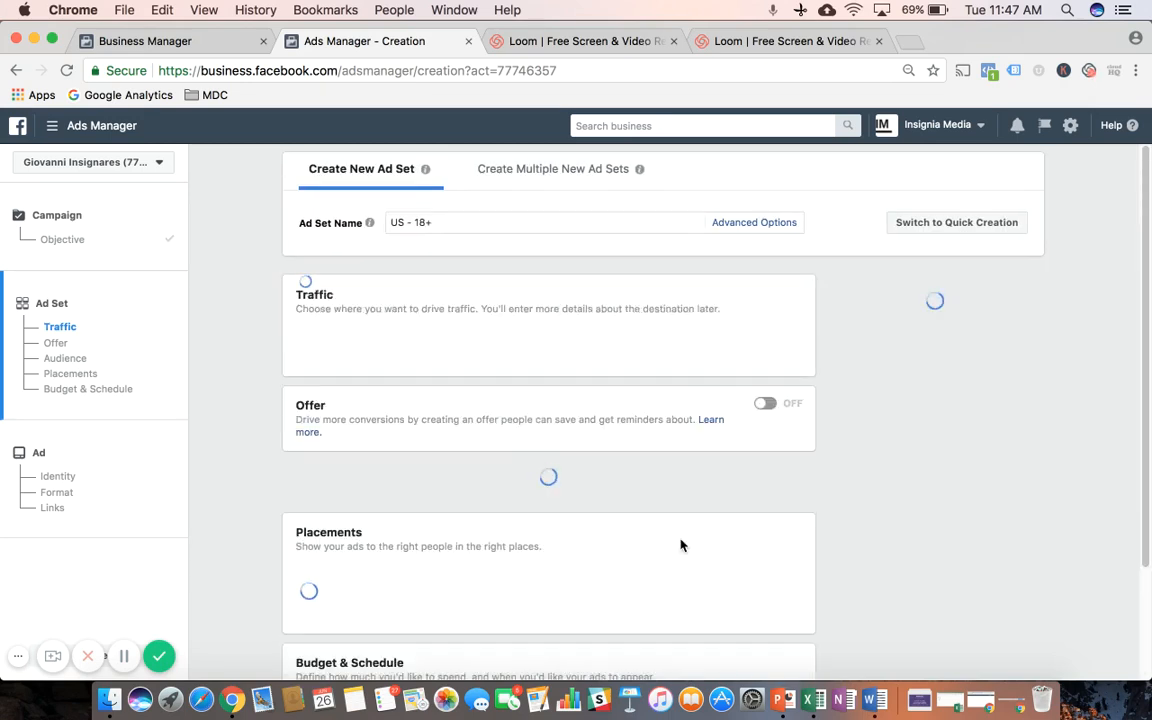
# Step: Clear the default ad set name
pyautogui.tripleClick(438, 220)
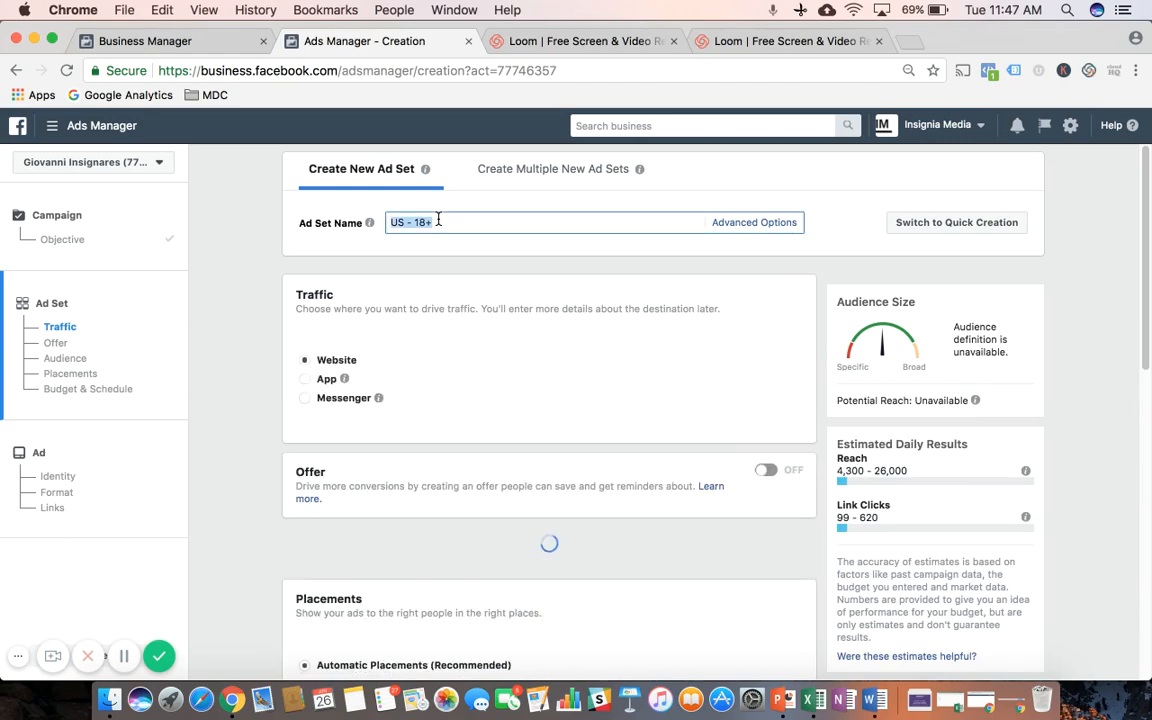
pyautogui.press('BackSpace')
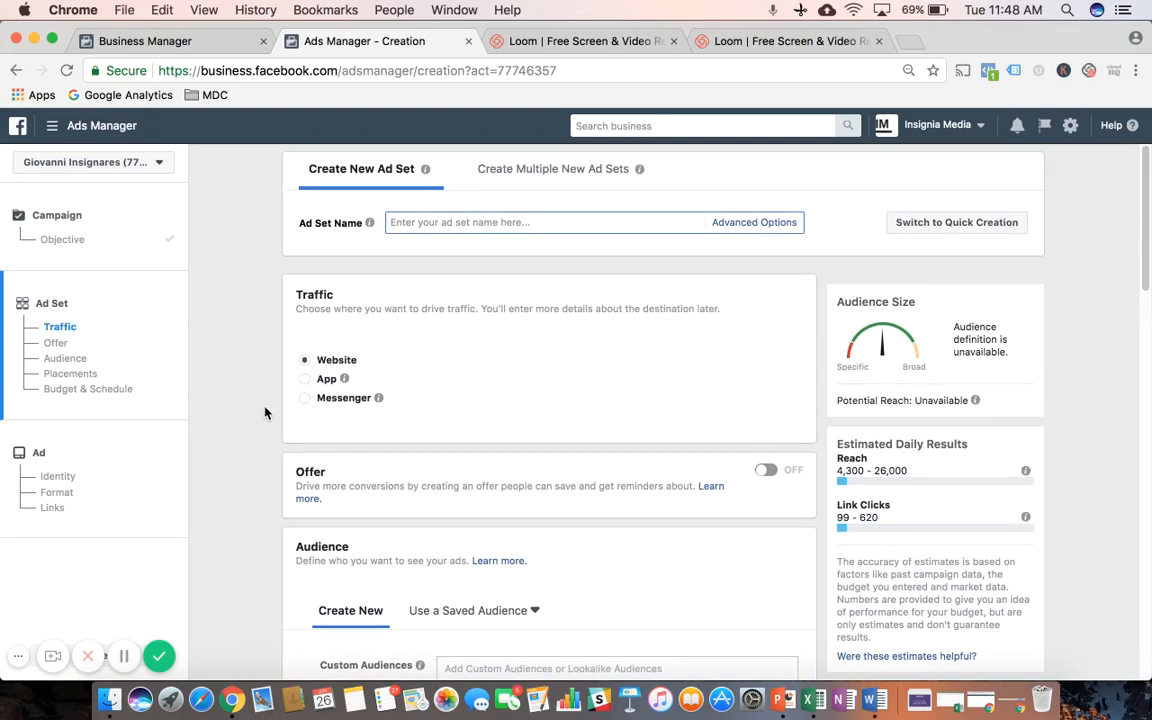
# Step: Review the ad set's traffic, offer and audience settings, including the options for who counts as being in a location
pyautogui.scroll(-3, 255, 415)
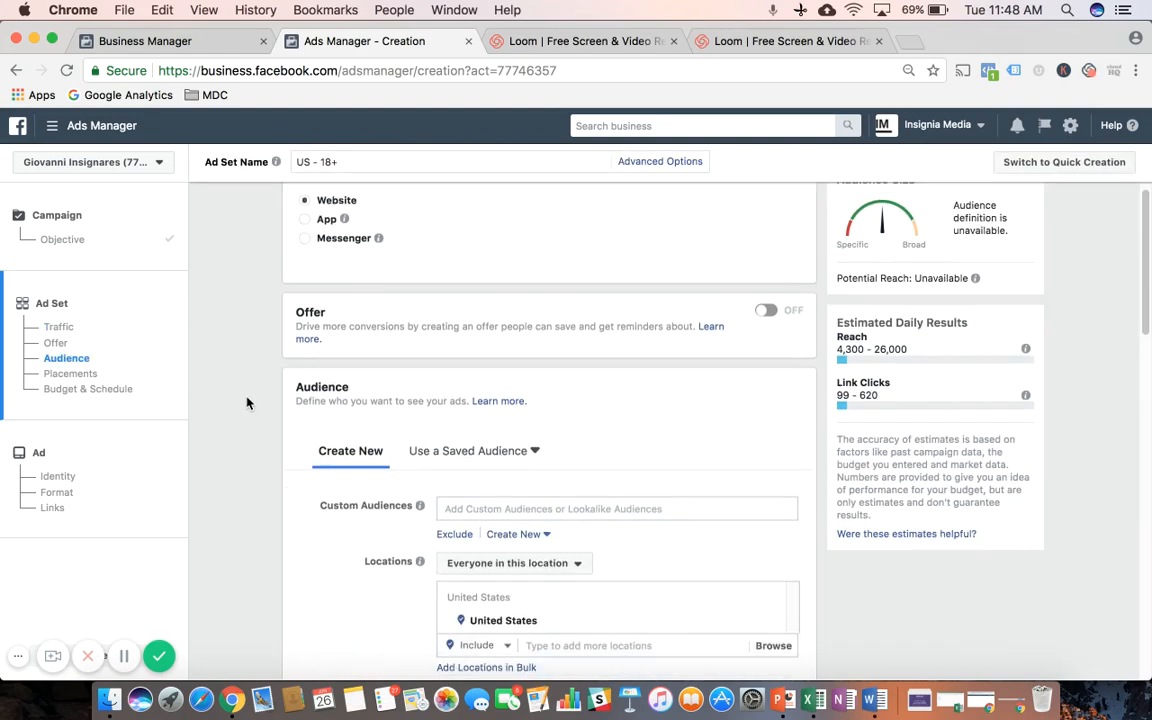
pyautogui.scroll(3, 245, 395)
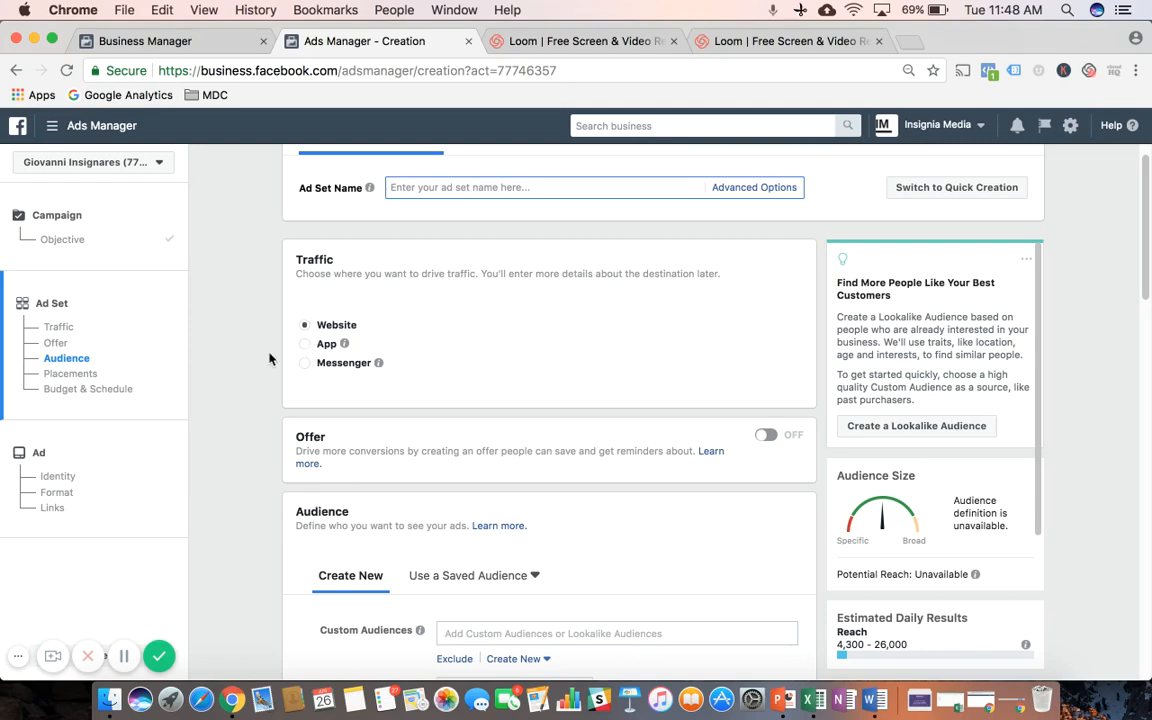
pyautogui.scroll(-1, 258, 355)
pyautogui.scroll(-8, 254, 356)
pyautogui.scroll(4, 252, 355)
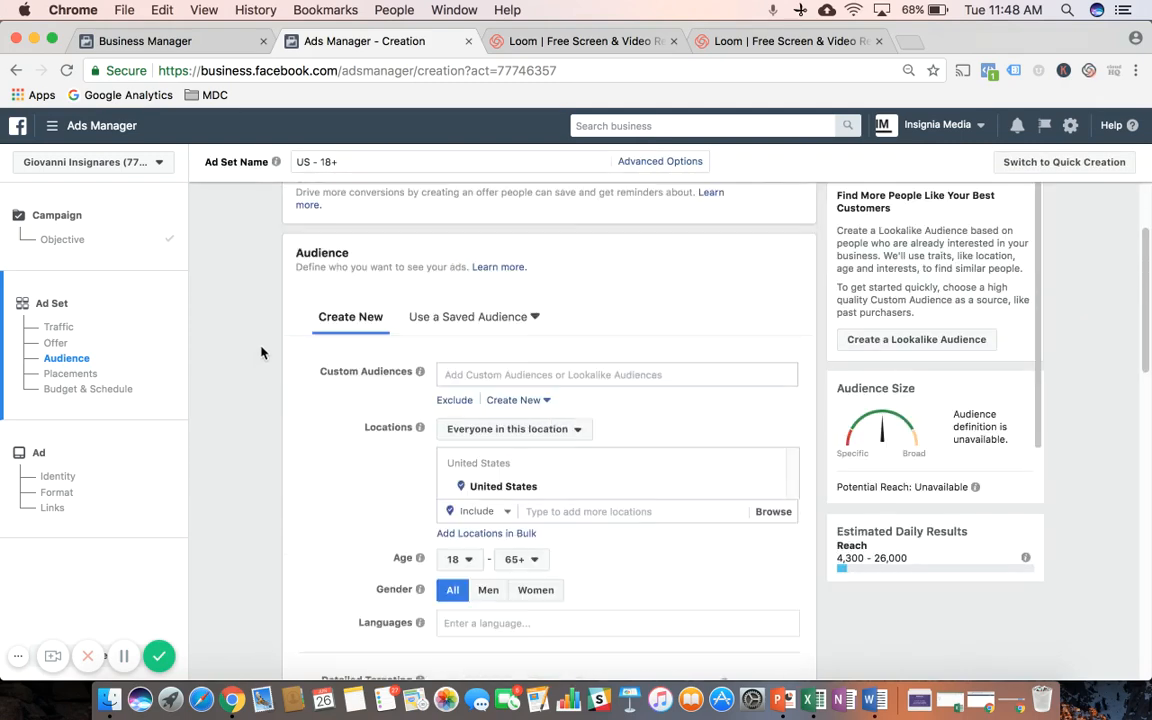
pyautogui.scroll(3, 555, 380)
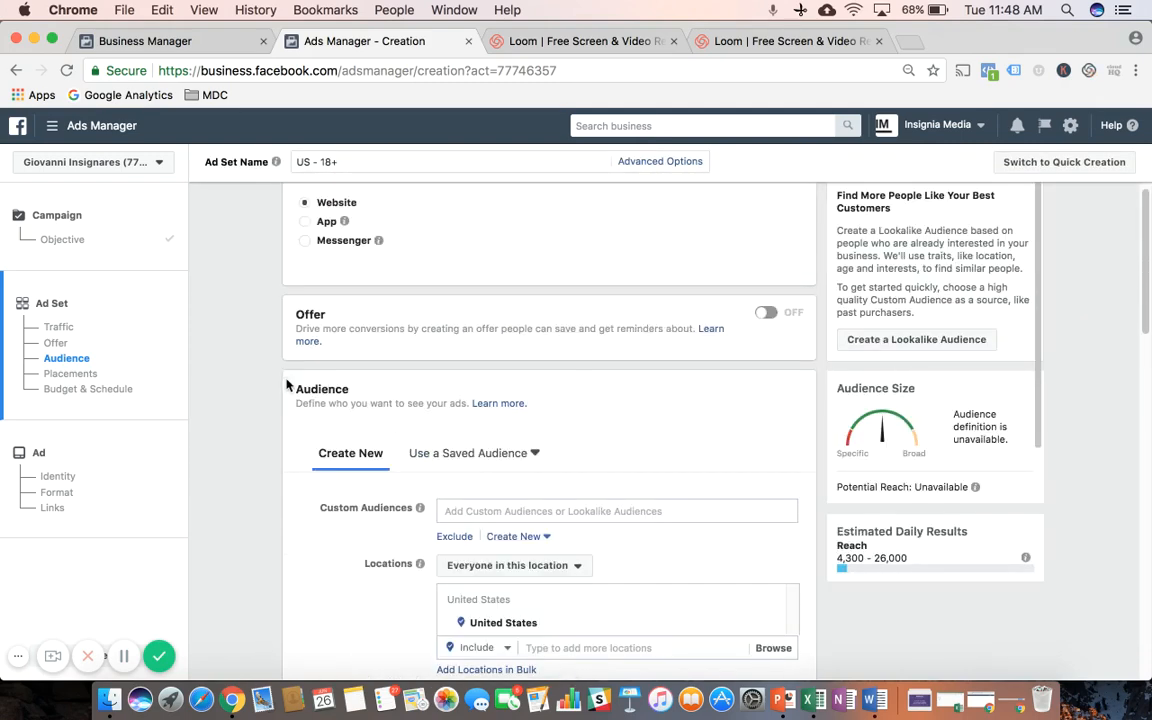
pyautogui.scroll(-1, 240, 385)
pyautogui.scroll(-5, 236, 388)
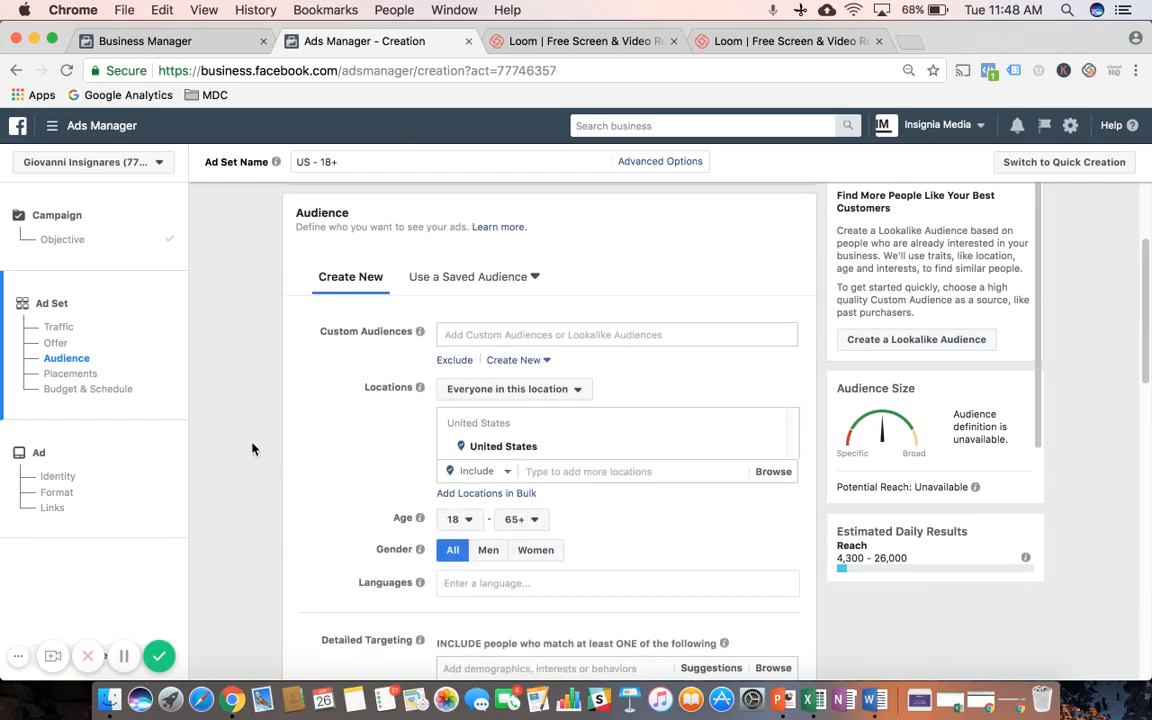
pyautogui.scroll(-1, 252, 445)
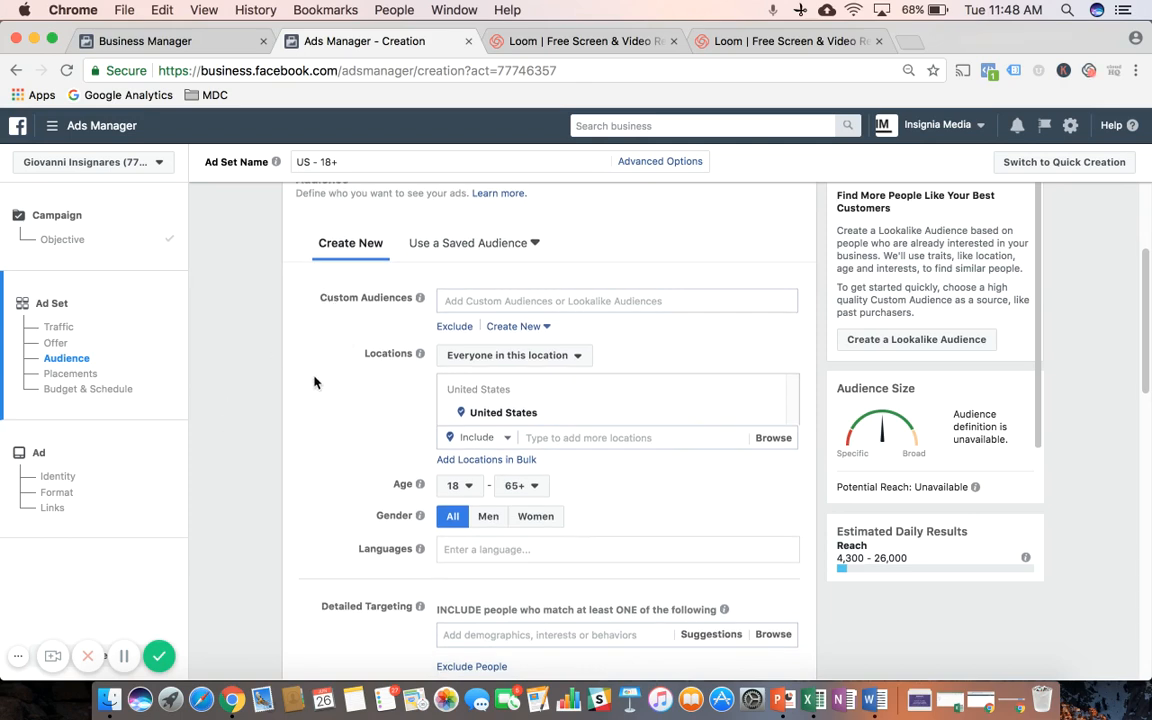
pyautogui.scroll(-2, 318, 375)
pyautogui.scroll(-3, 325, 368)
pyautogui.scroll(2, 329, 363)
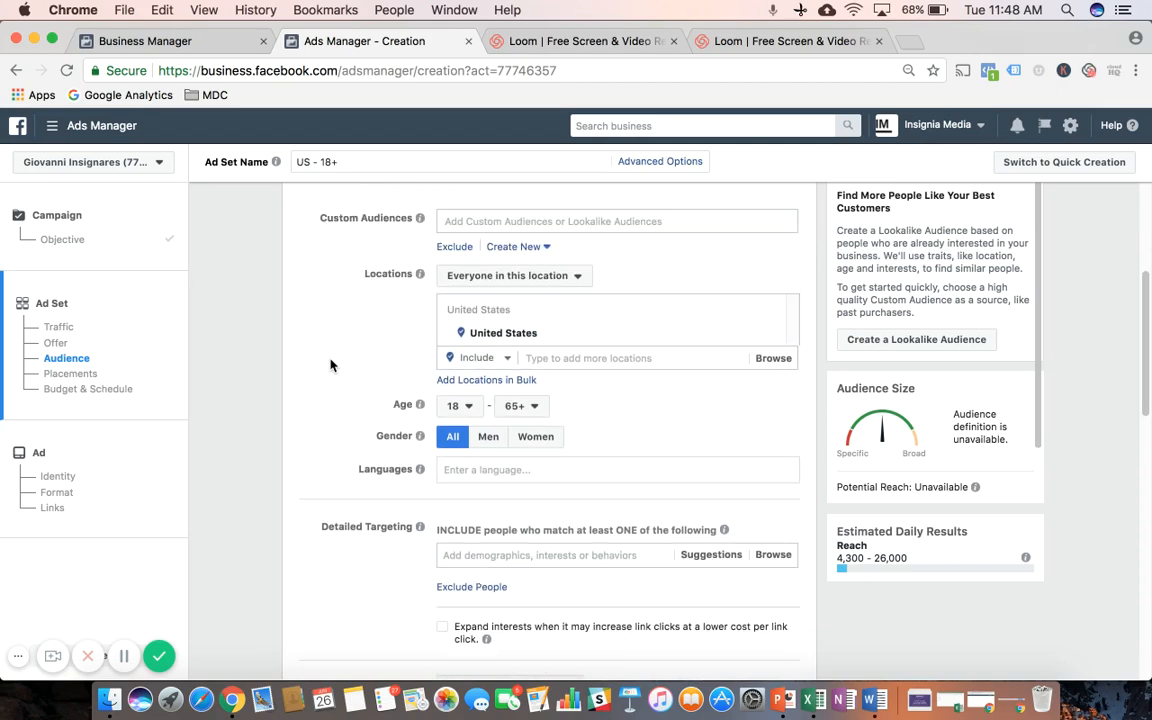
pyautogui.click(580, 283)
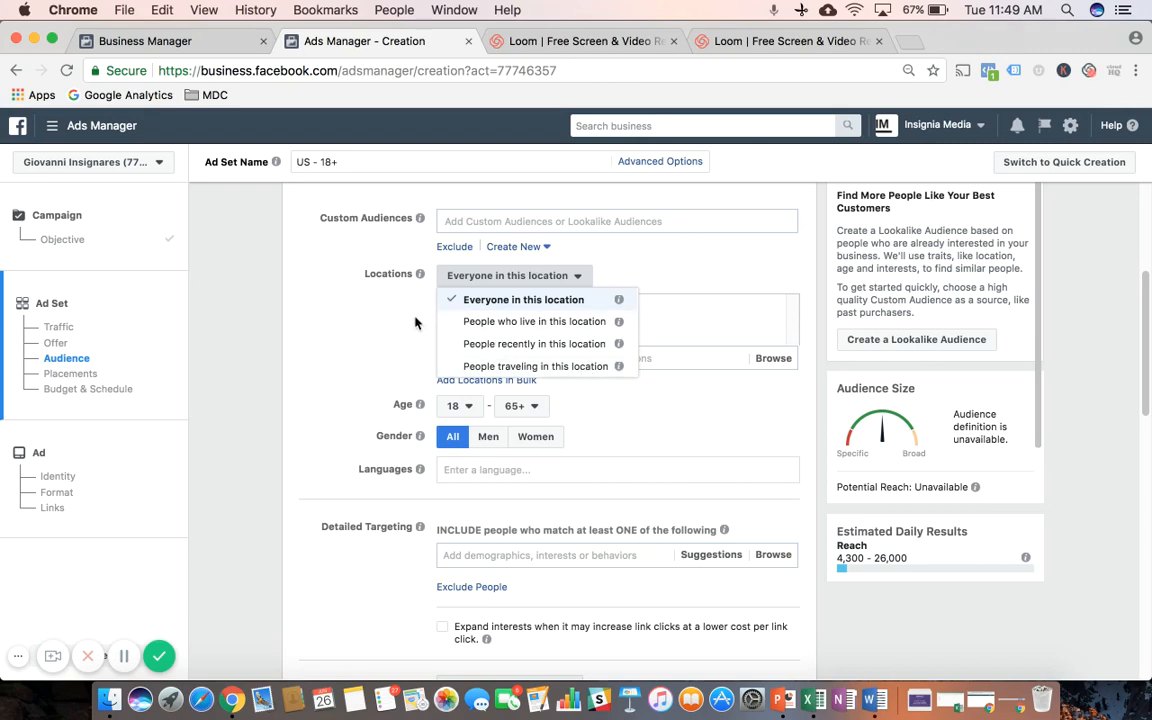
pyautogui.click(361, 316)
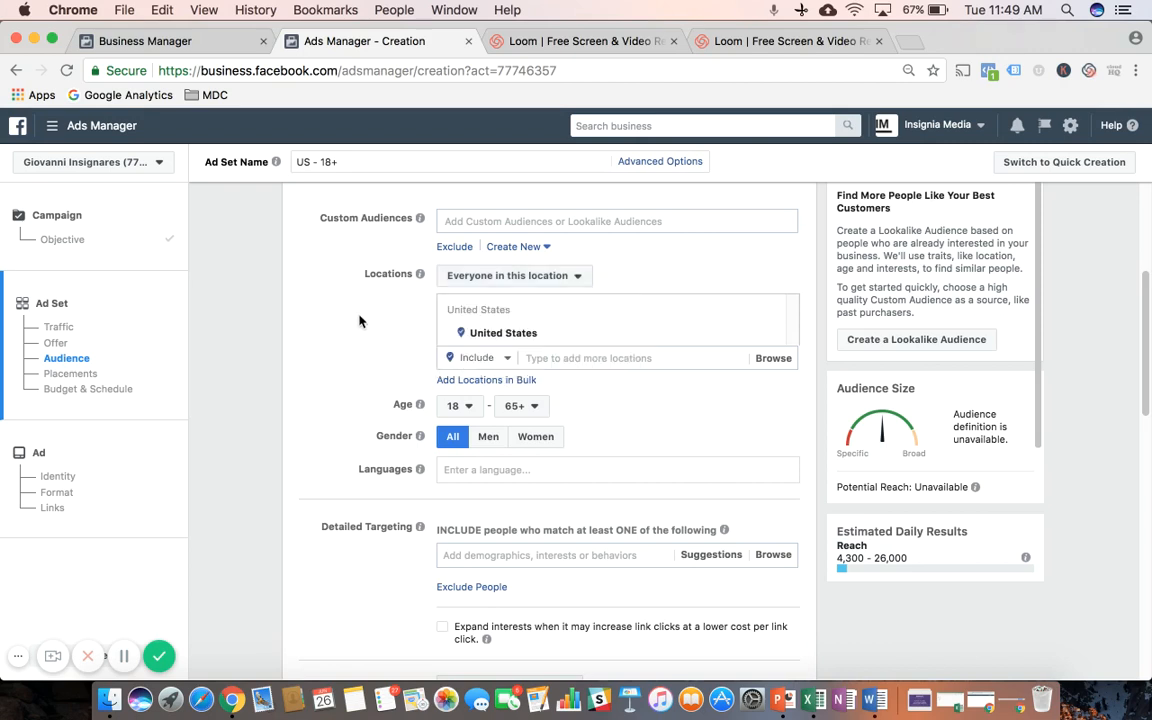
# Step: Set the audience location to Miami, Florida, with a 10 mi radius
pyautogui.click(545, 358)
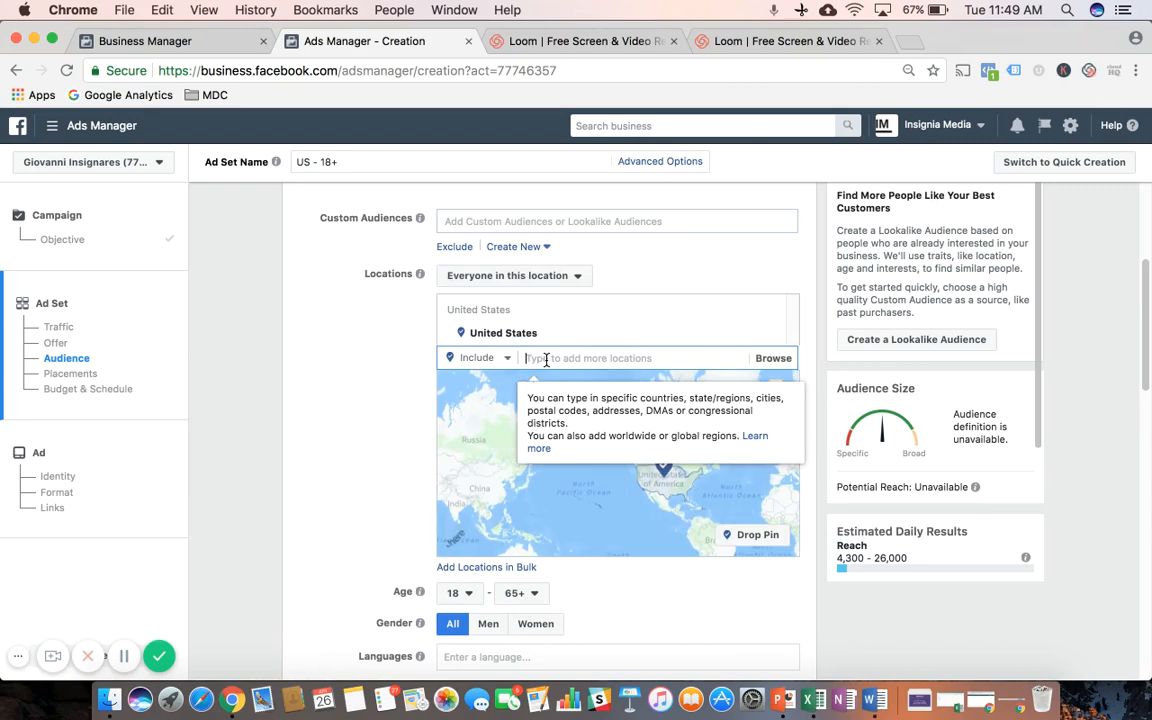
pyautogui.write('miami')
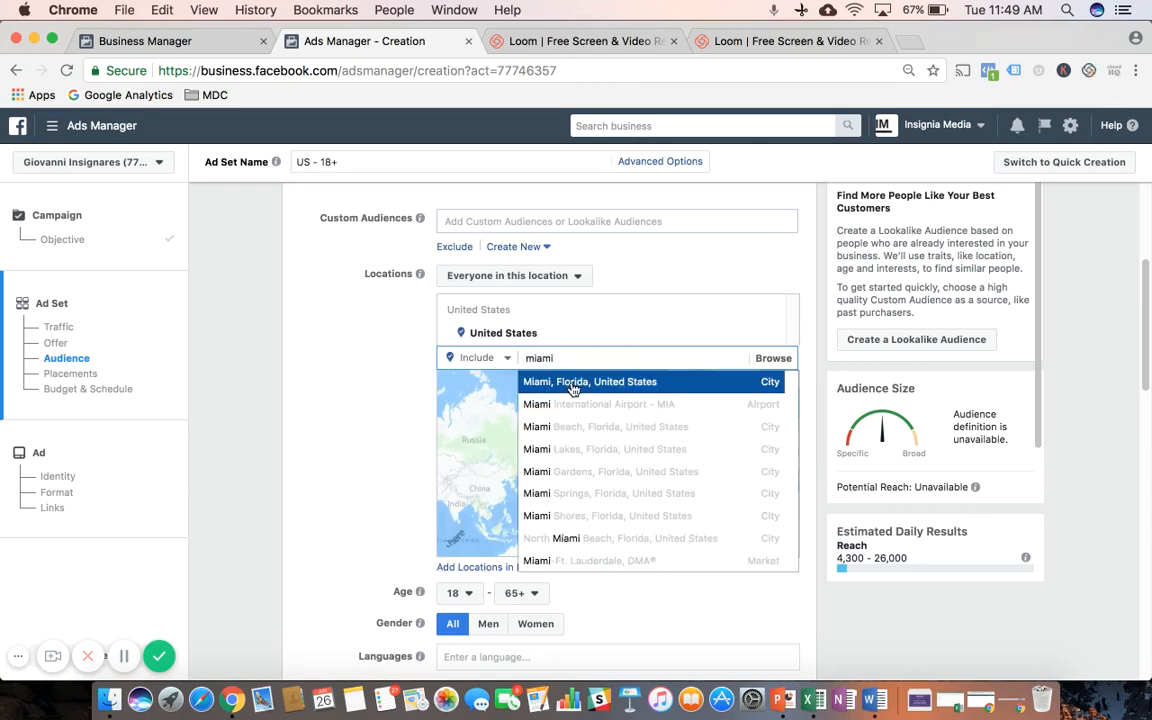
pyautogui.click(573, 385)
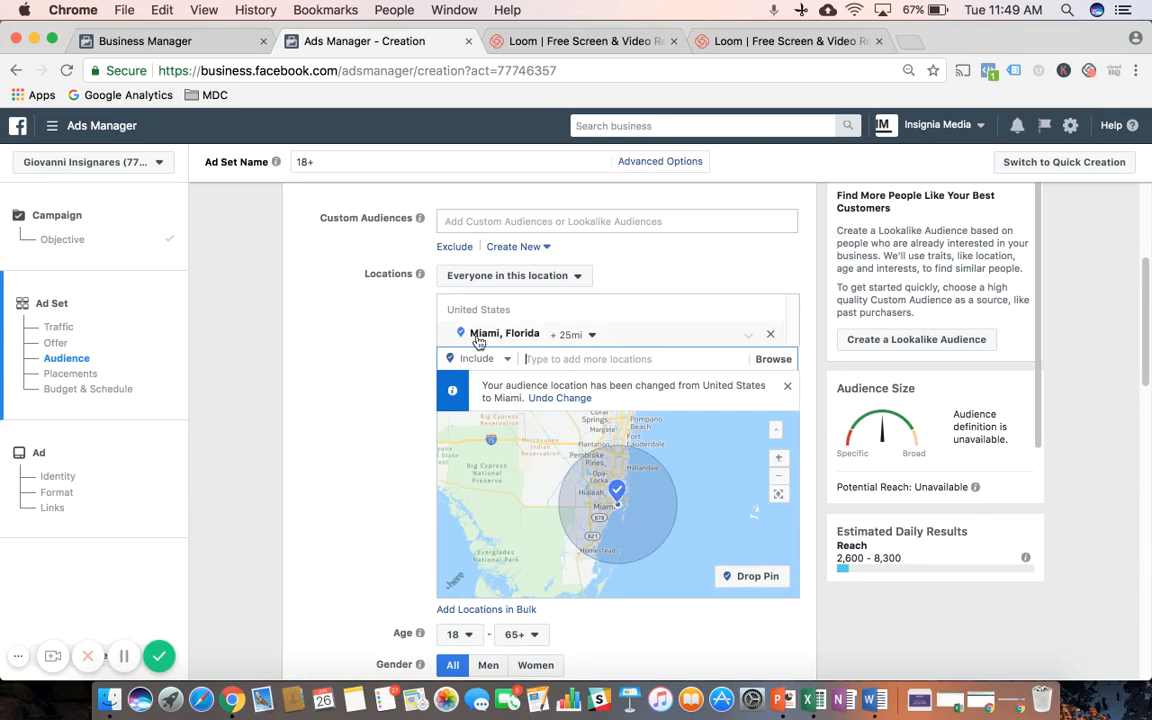
pyautogui.click(592, 335)
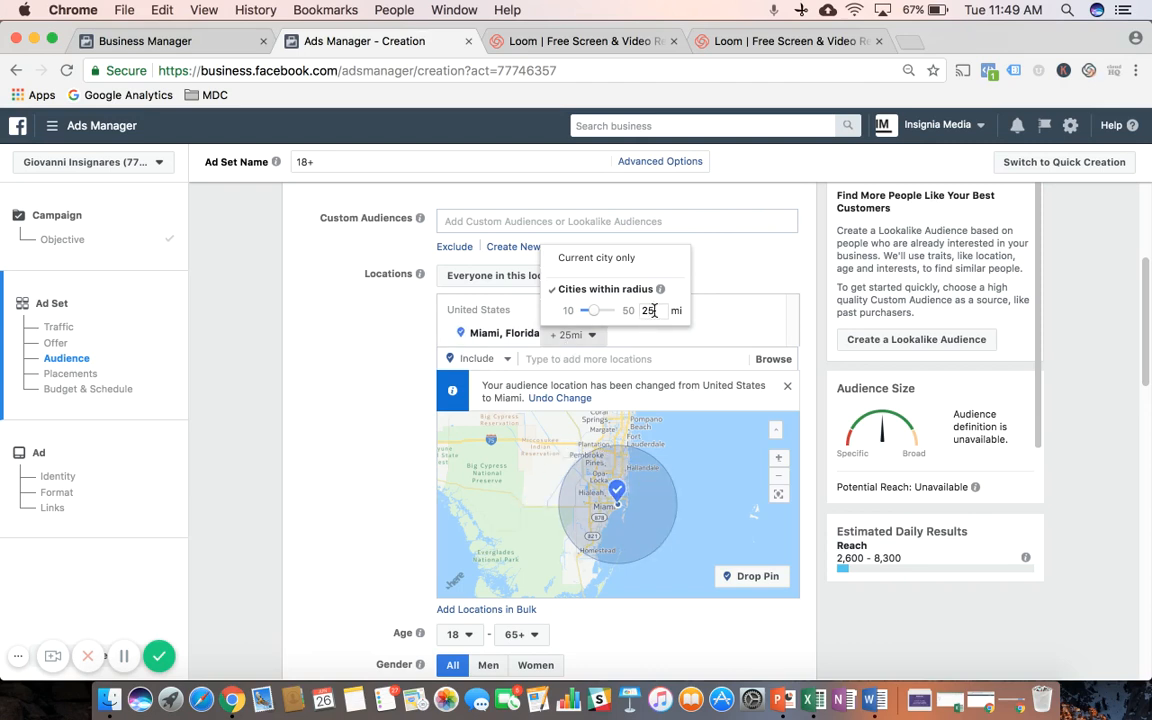
pyautogui.moveTo(592, 316); pyautogui.dragTo(580, 318)
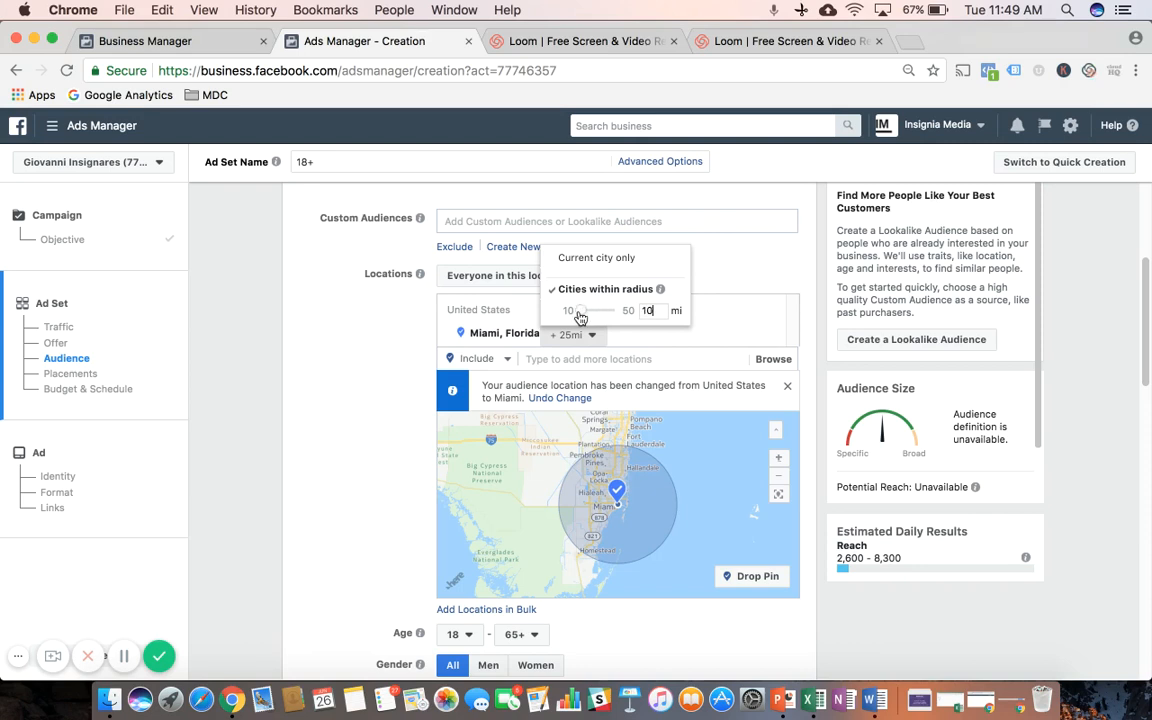
pyautogui.click(412, 348)
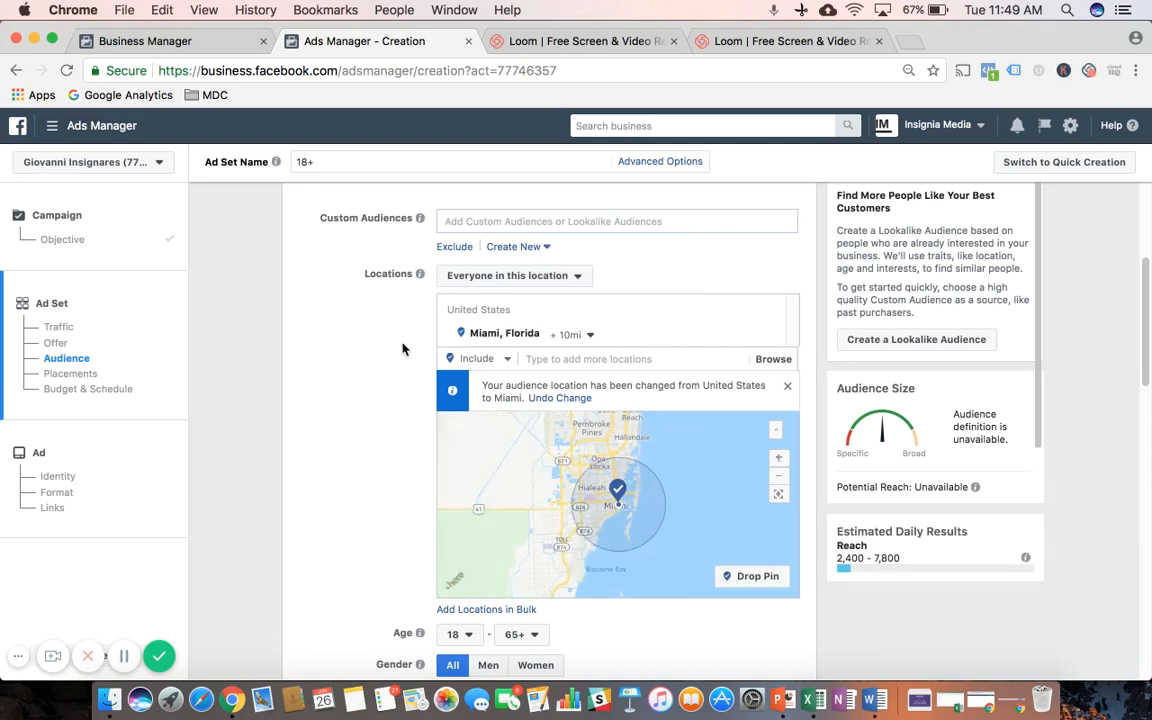
# Step: Search the audience location suggestions for "coconut grove"
pyautogui.click(538, 355)
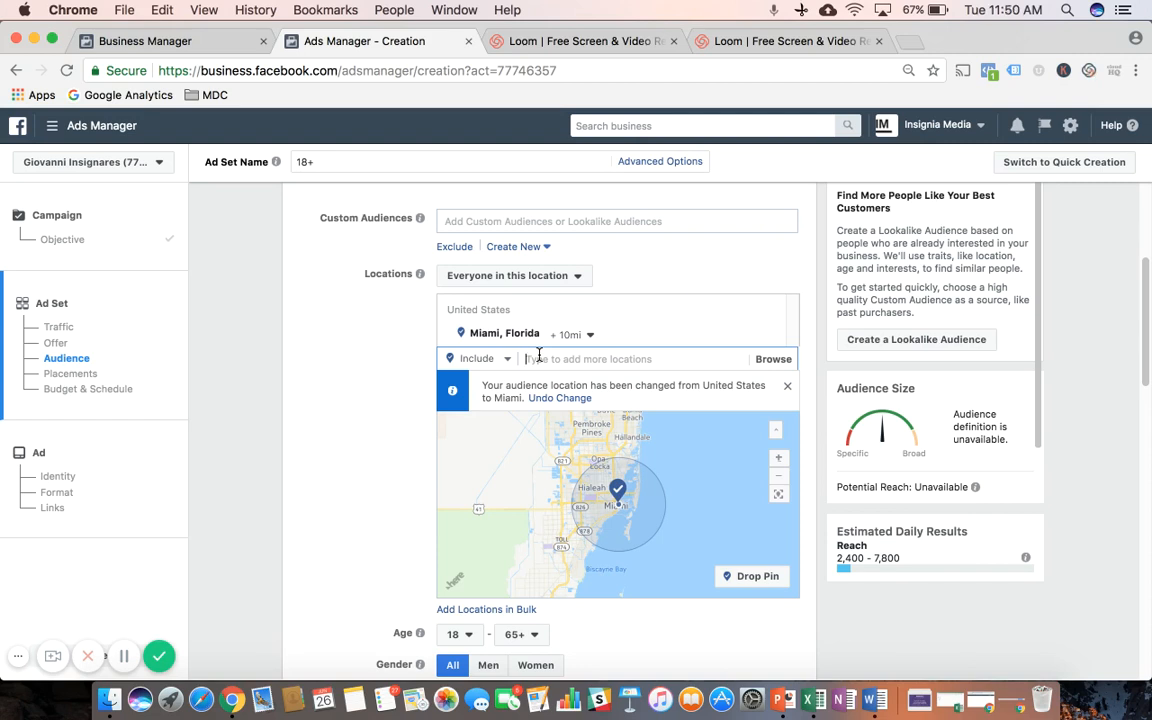
pyautogui.write('coco')
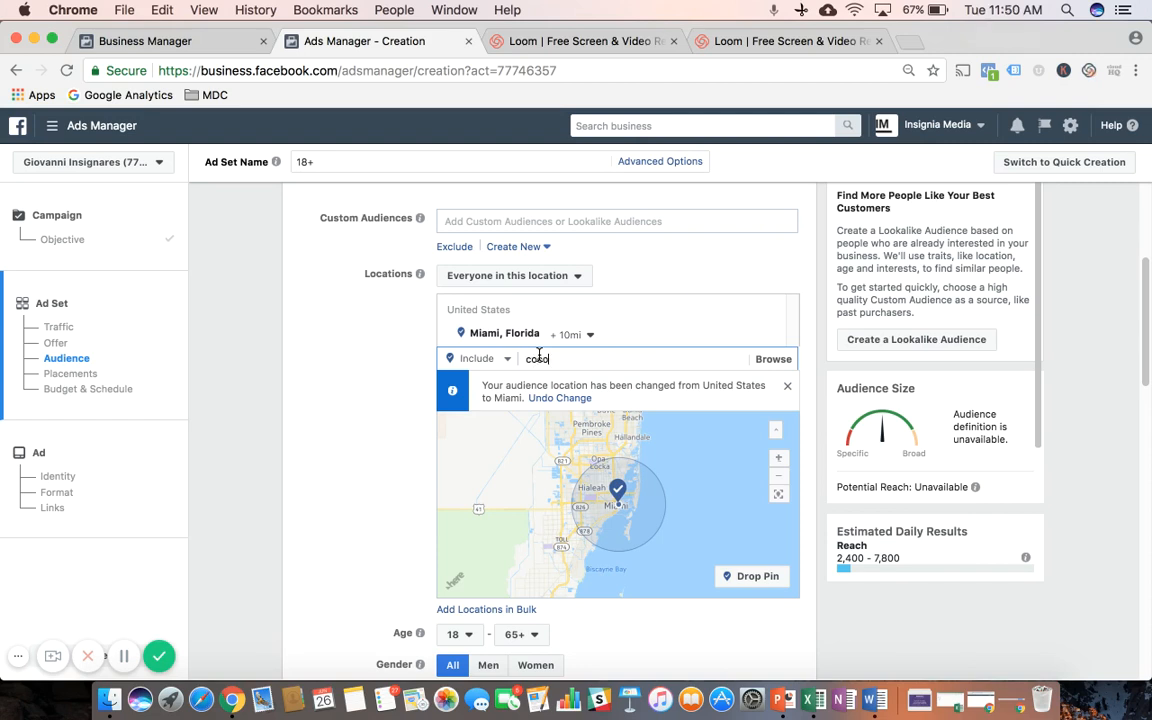
pyautogui.write('nut gr')
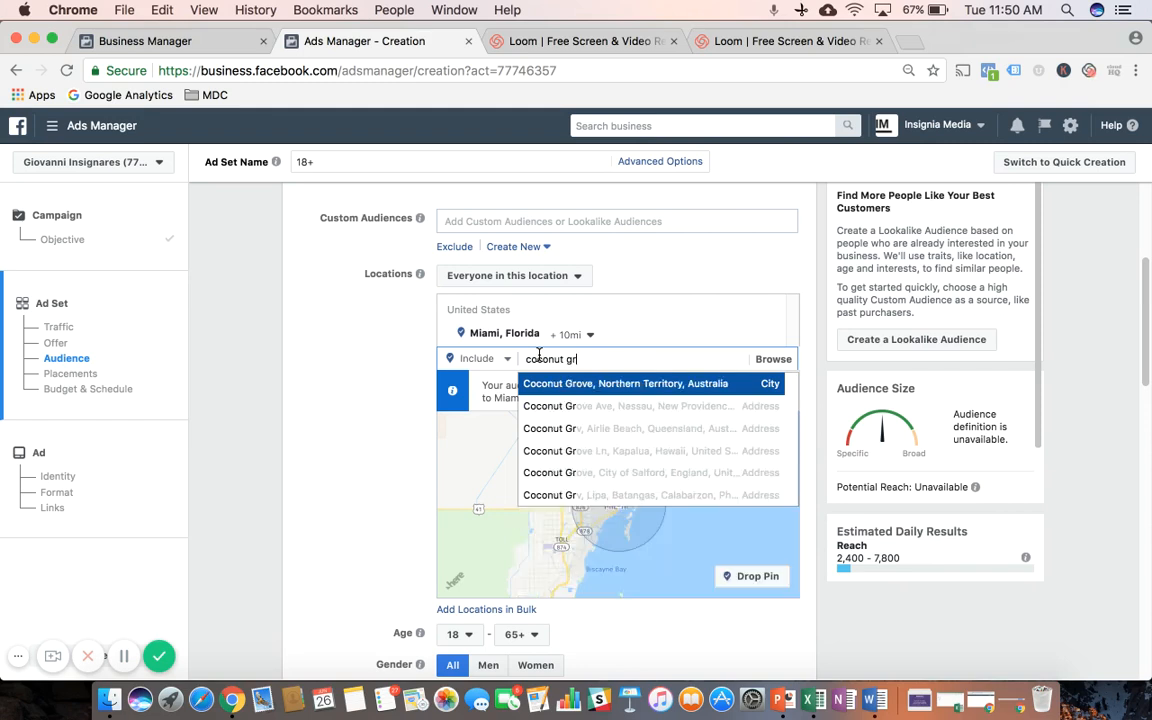
pyautogui.write('ove')
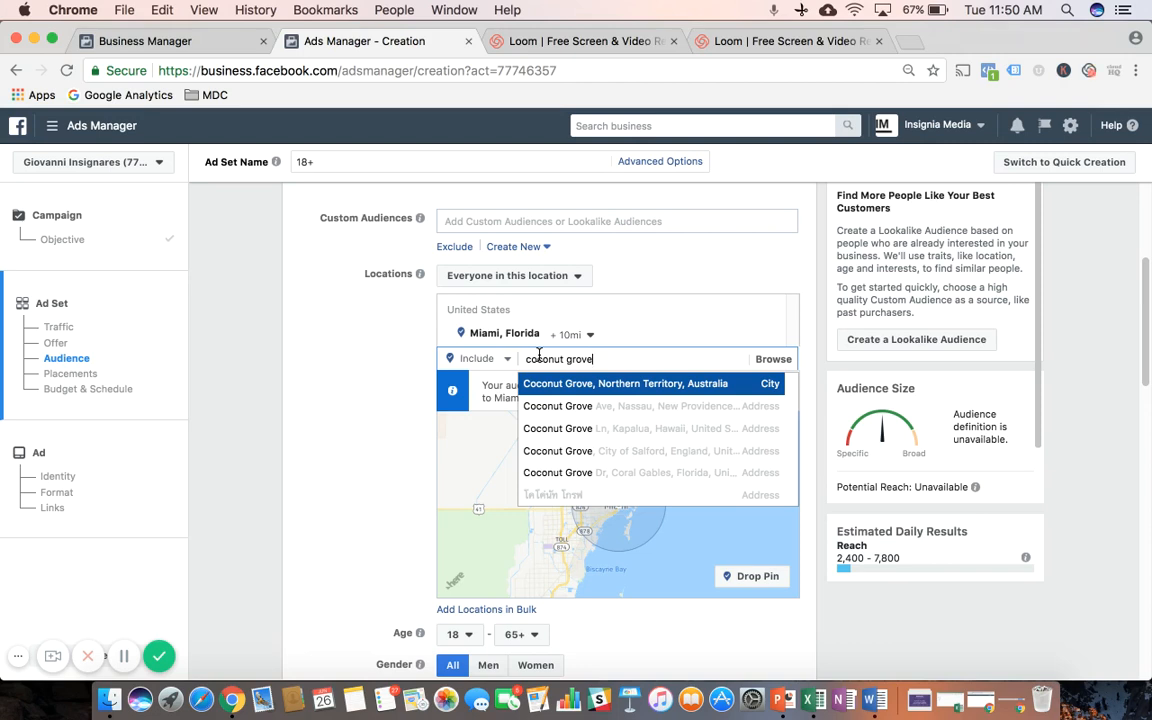
# Step: Replace the location search text with "brickell" to look for matching places
pyautogui.press('BackSpace')
pyautogui.press('BackSpace')
pyautogui.press('BackSpace')
pyautogui.press('BackSpace')
pyautogui.press('BackSpace')
pyautogui.press('BackSpace')
pyautogui.press('BackSpace')
pyautogui.press('BackSpace')
pyautogui.press('BackSpace')
pyautogui.press('BackSpace')
pyautogui.press('BackSpace')
pyautogui.press('BackSpace')
pyautogui.press('BackSpace')
pyautogui.write('brickell')
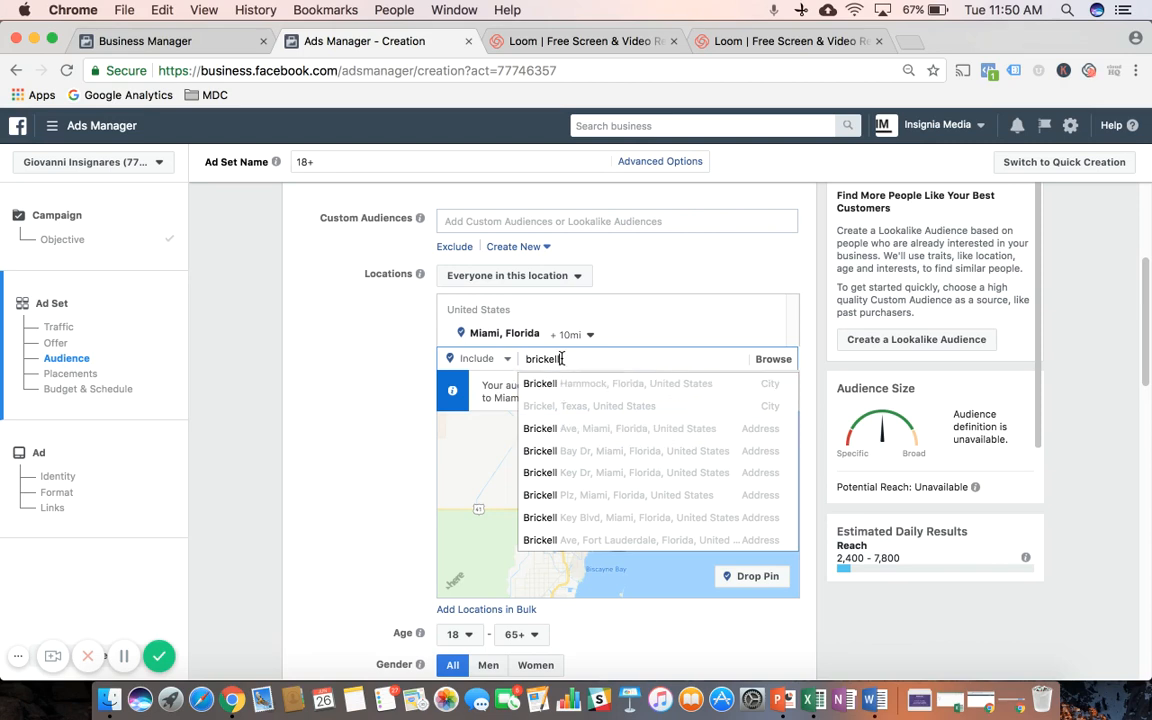
# Step: Search the location suggestions for "coral gables" and clear the search text without adding a place
pyautogui.moveTo(527, 358); pyautogui.dragTo(562, 356)
pyautogui.write('coral gables')
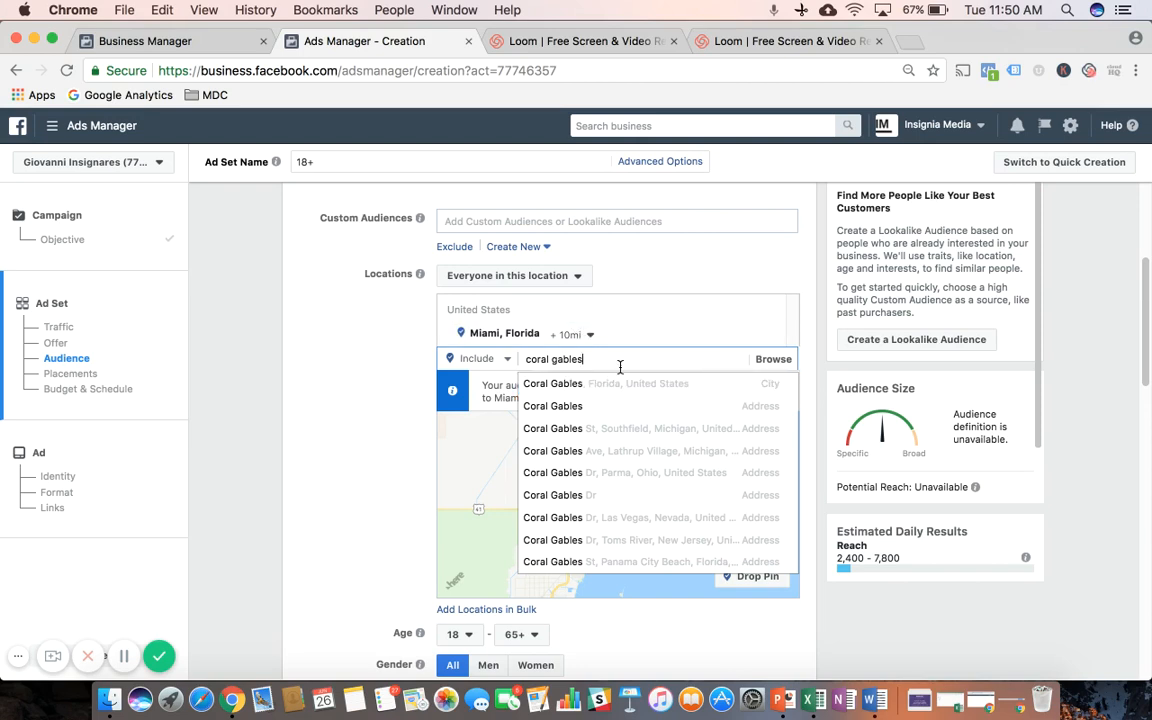
pyautogui.click(619, 365)
pyautogui.tripleClick(616, 362)
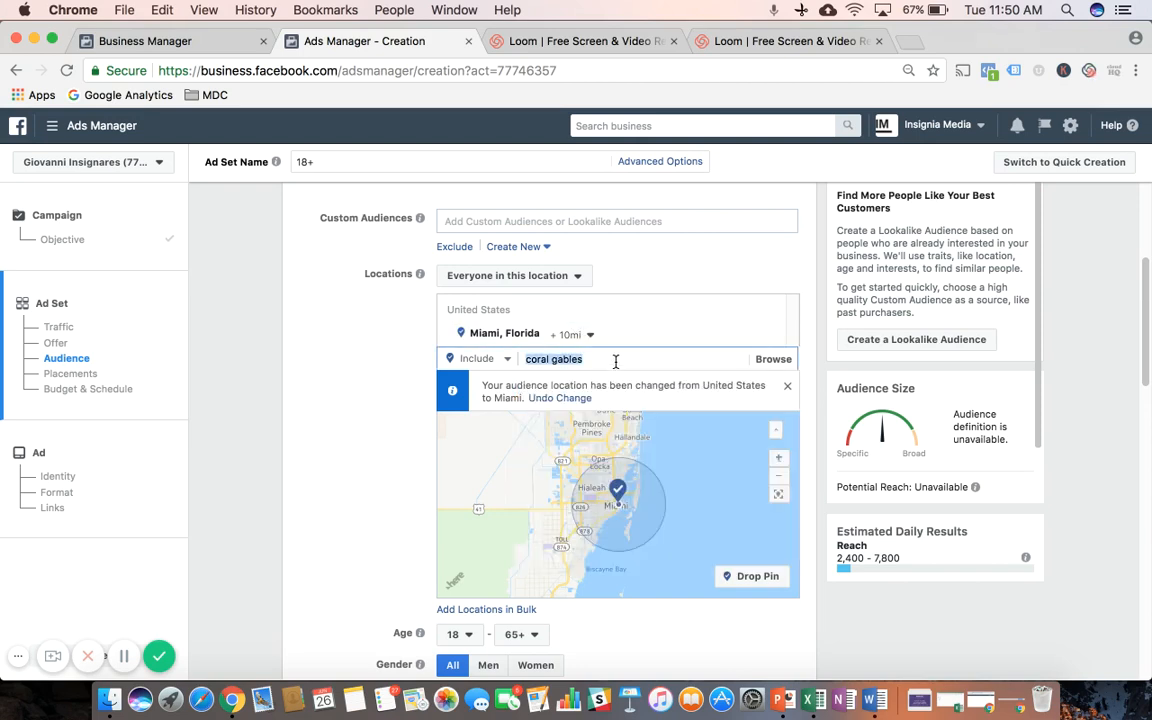
pyautogui.press('BackSpace')
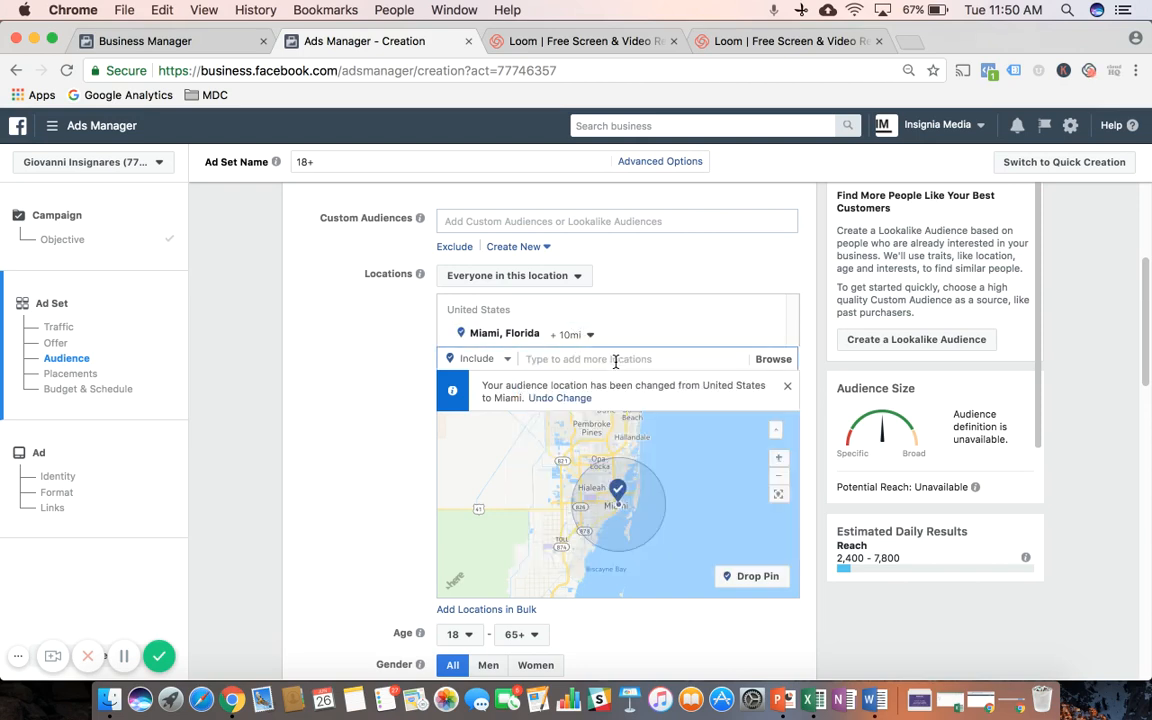
# Step: Dismiss the location change notice and include the Dog owners purchase behavior in the detailed targeting
pyautogui.click(786, 386)
pyautogui.scroll(-5, 385, 385)
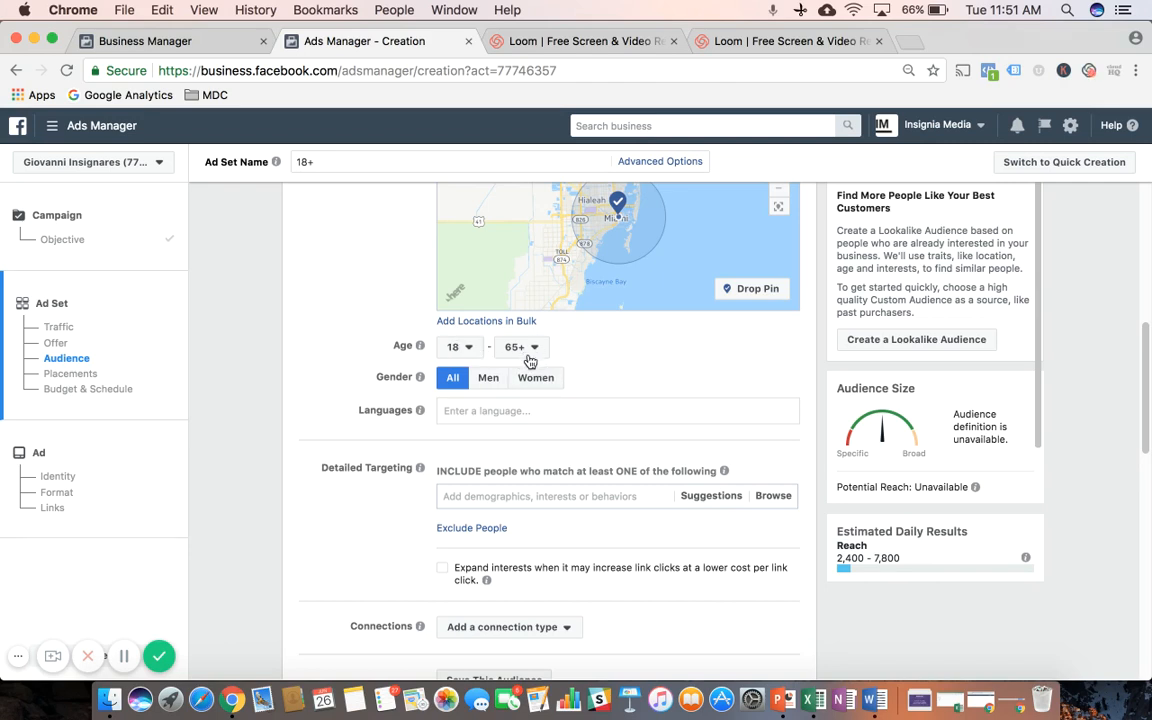
pyautogui.scroll(-3, 331, 361)
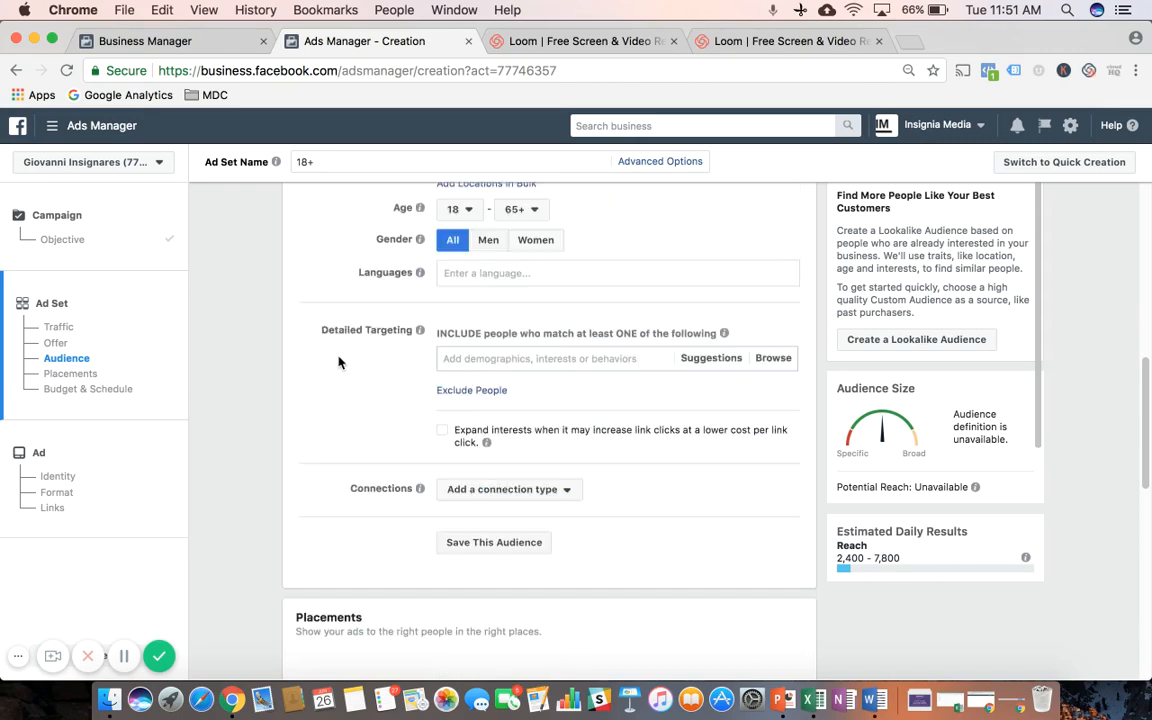
pyautogui.click(541, 347)
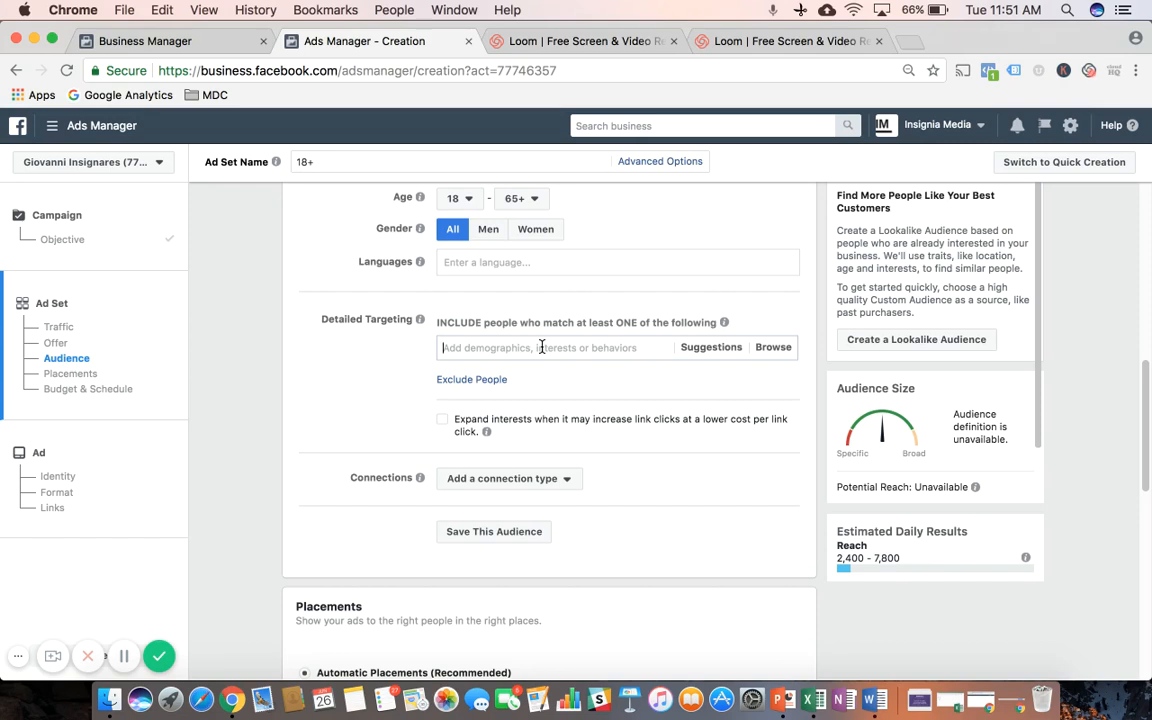
pyautogui.write('dog')
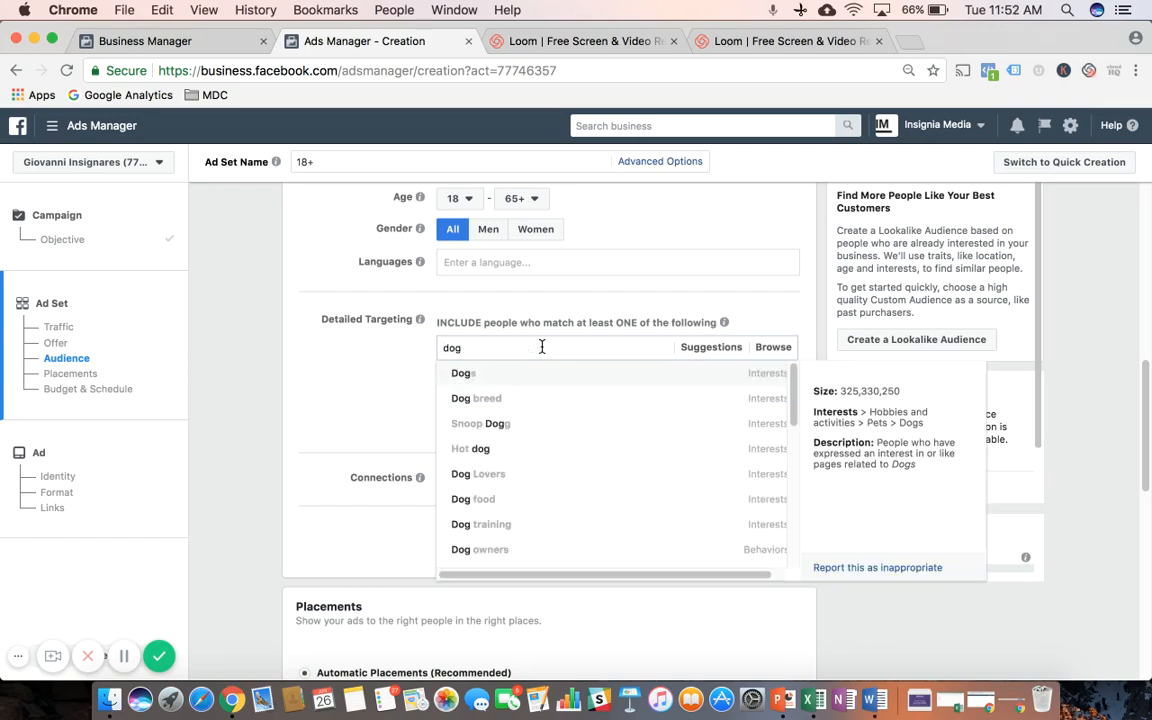
pyautogui.write(' ow')
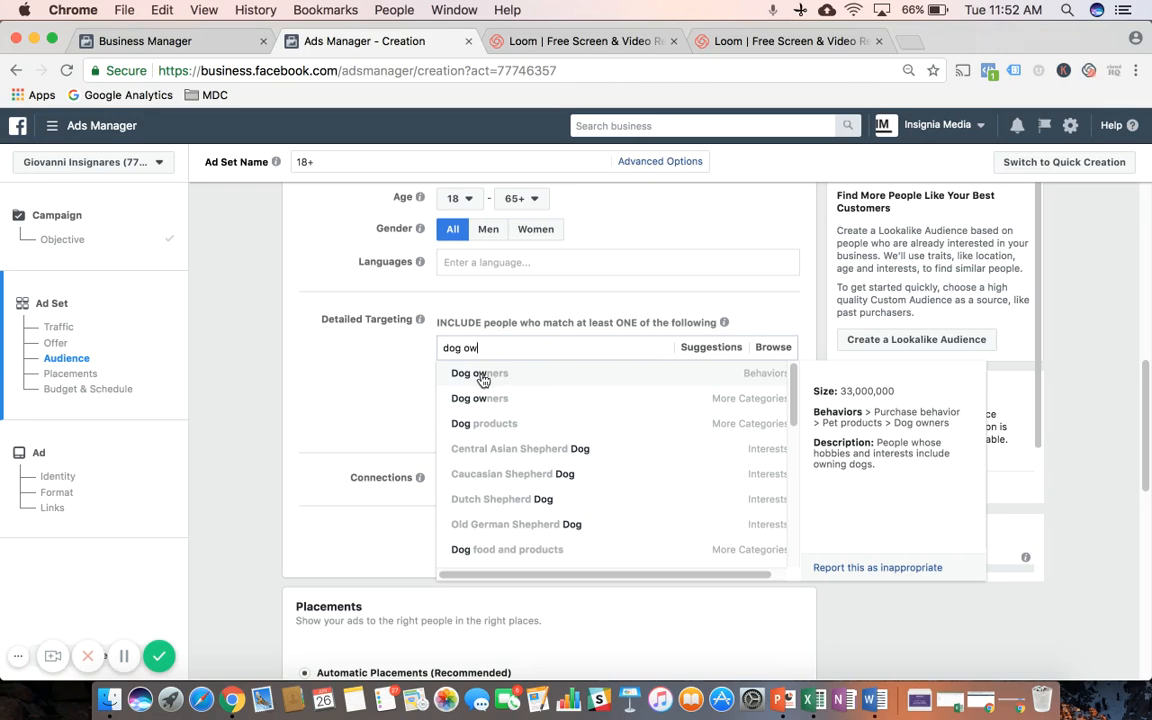
pyautogui.press('Return')
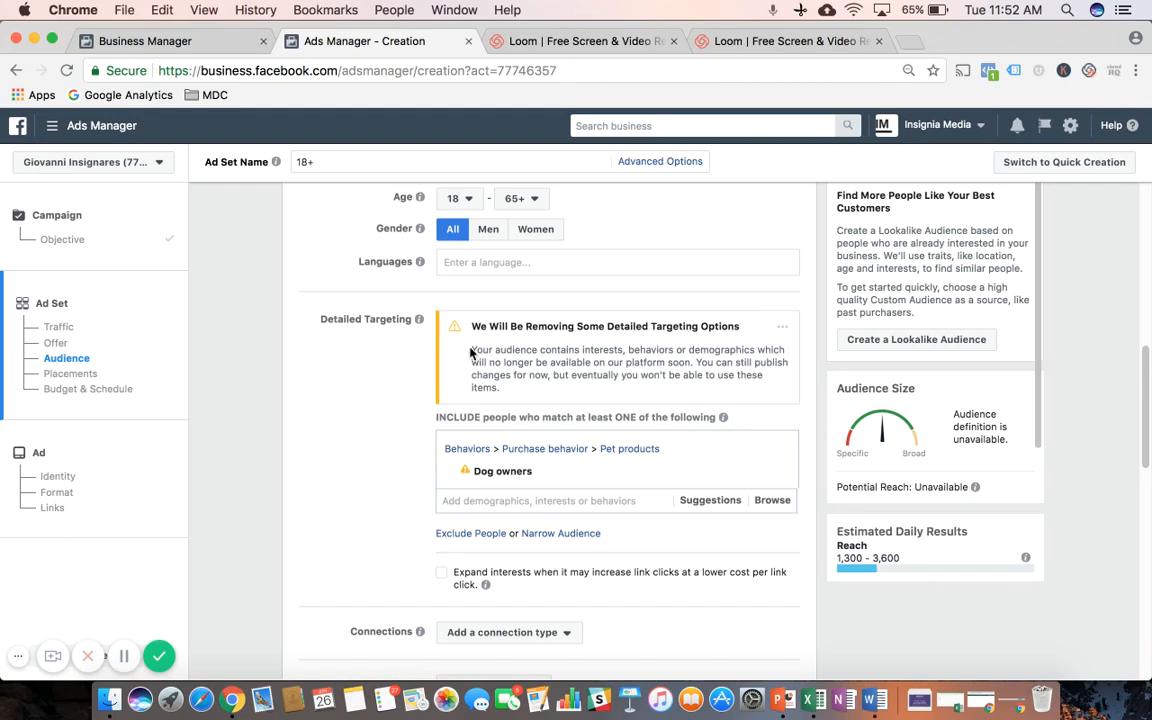
# Step: Read the notice about detailed targeting options being removed and check its extra options
pyautogui.moveTo(474, 349); pyautogui.dragTo(787, 390)
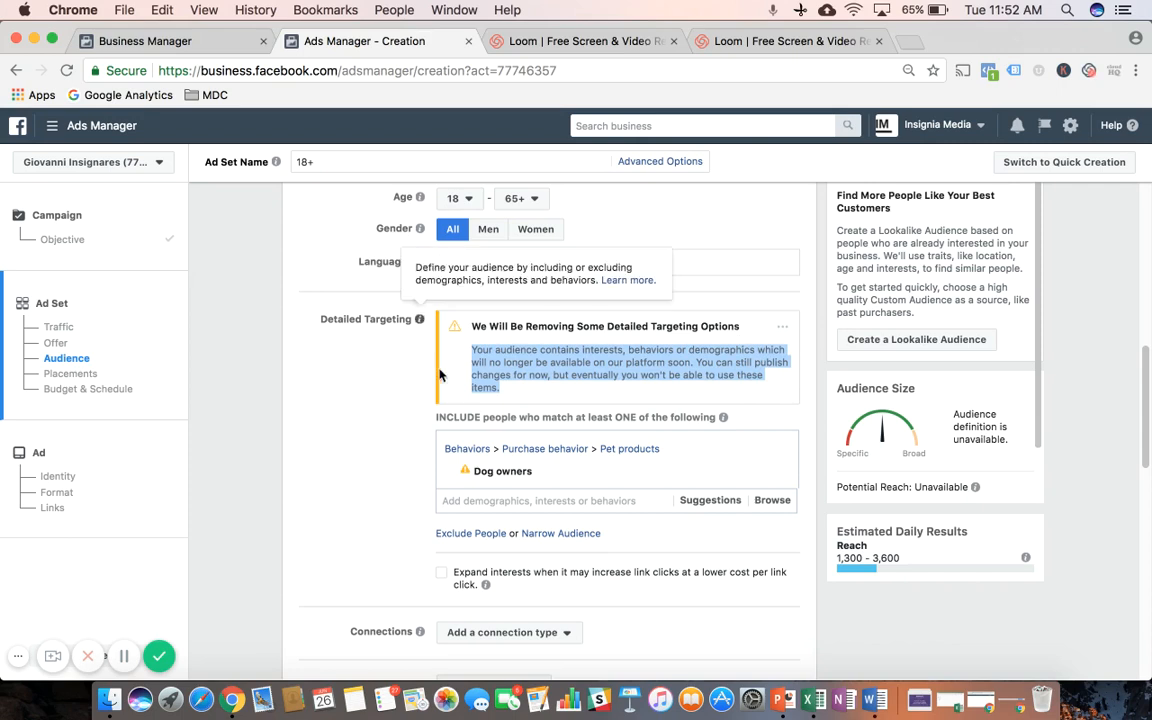
pyautogui.click(783, 329)
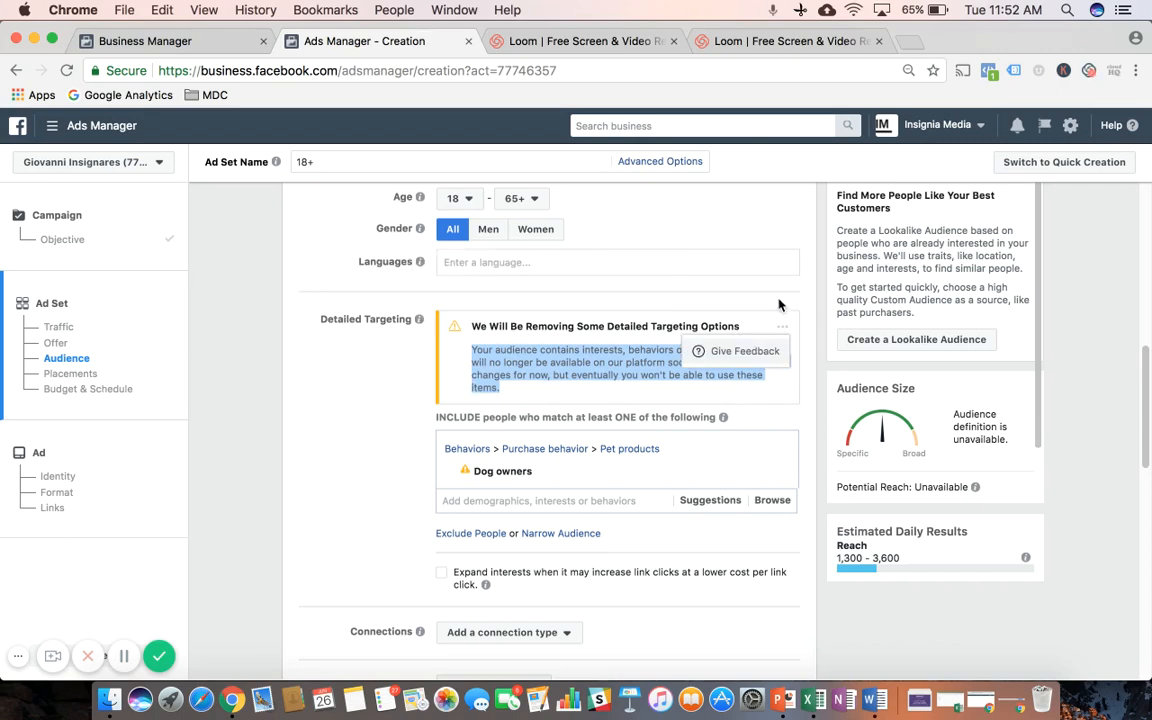
pyautogui.click(704, 287)
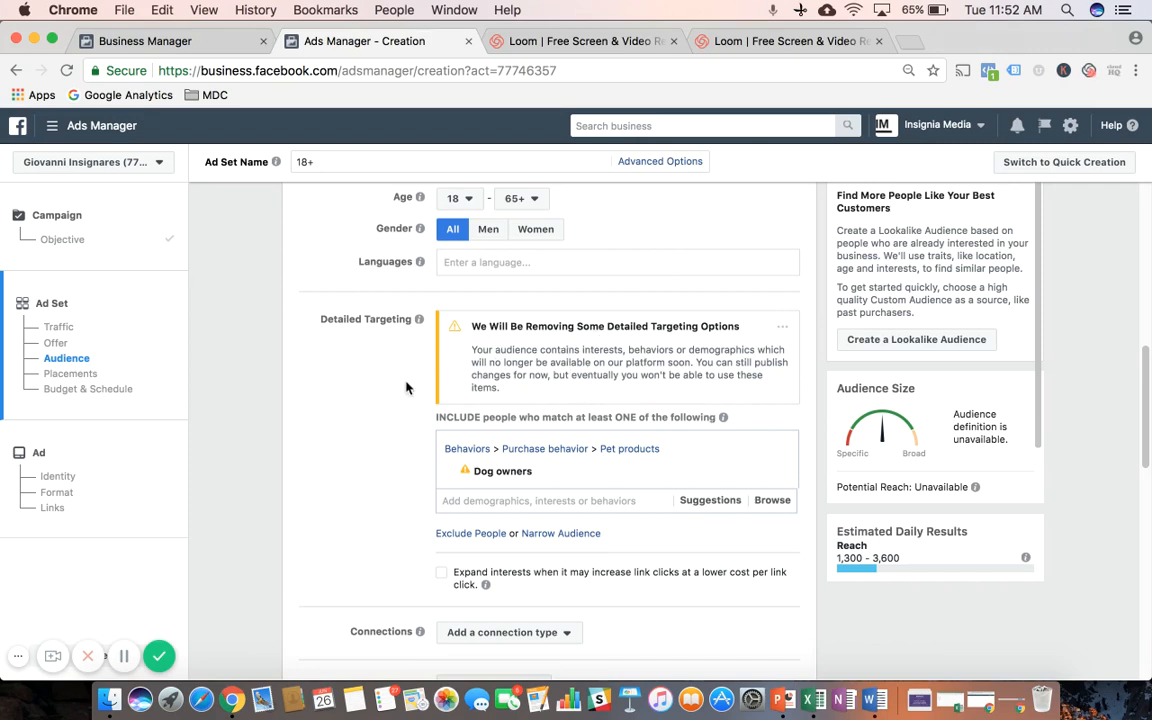
# Step: Restrict the Miami location targeting to "People who live in this location"
pyautogui.scroll(-1, 400, 385)
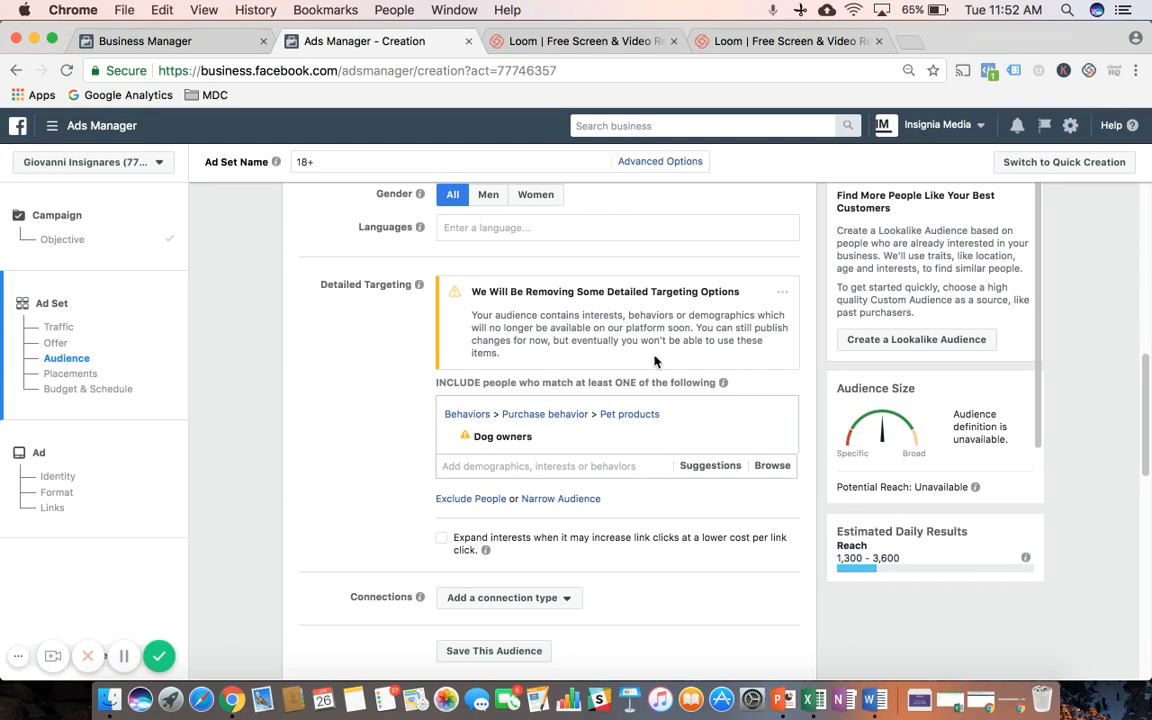
pyautogui.scroll(-3, 393, 368)
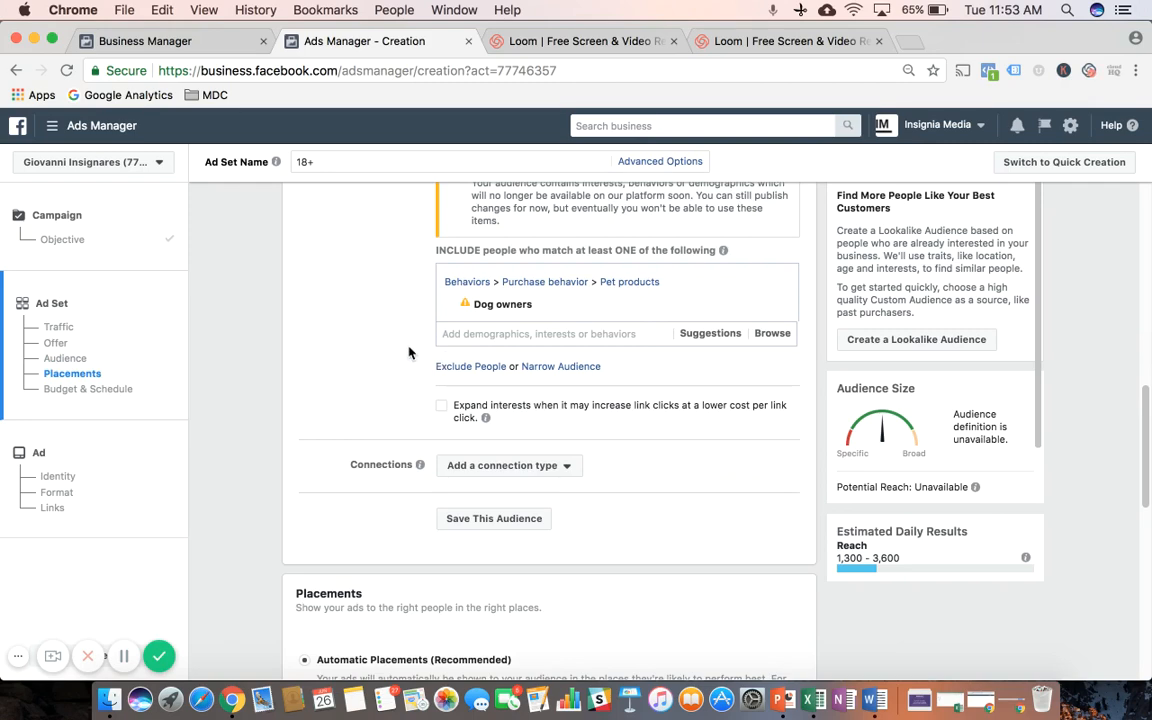
pyautogui.scroll(6, 411, 352)
pyautogui.scroll(5, 407, 348)
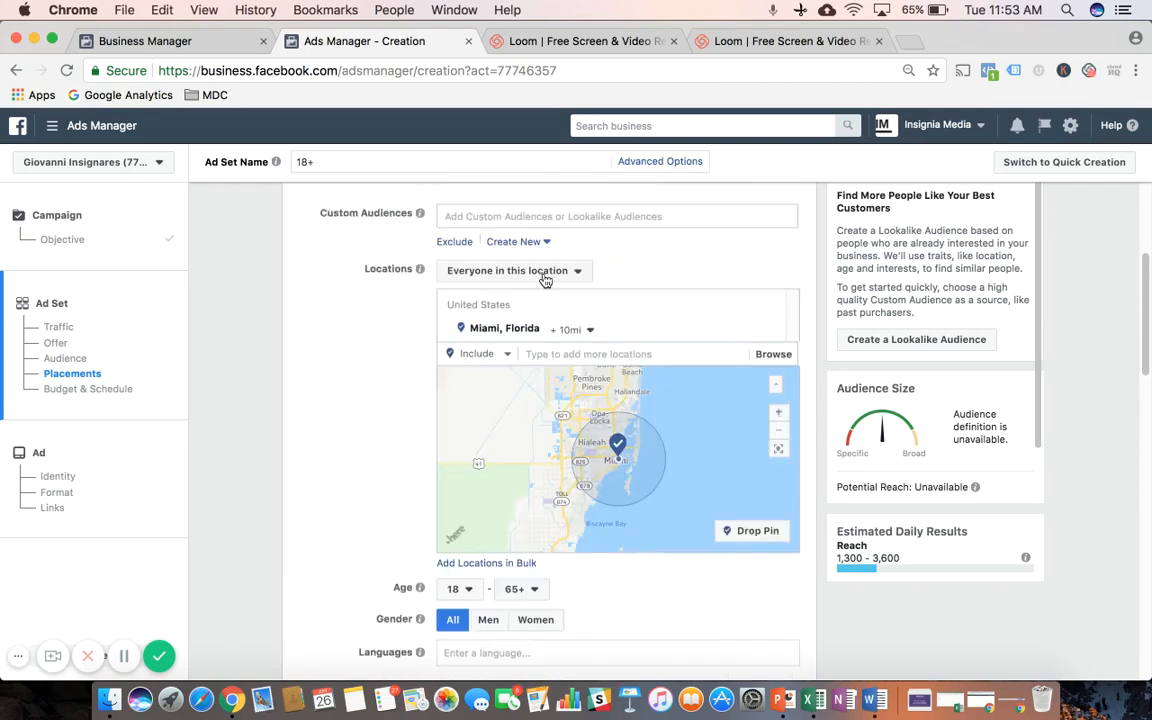
pyautogui.click(545, 280)
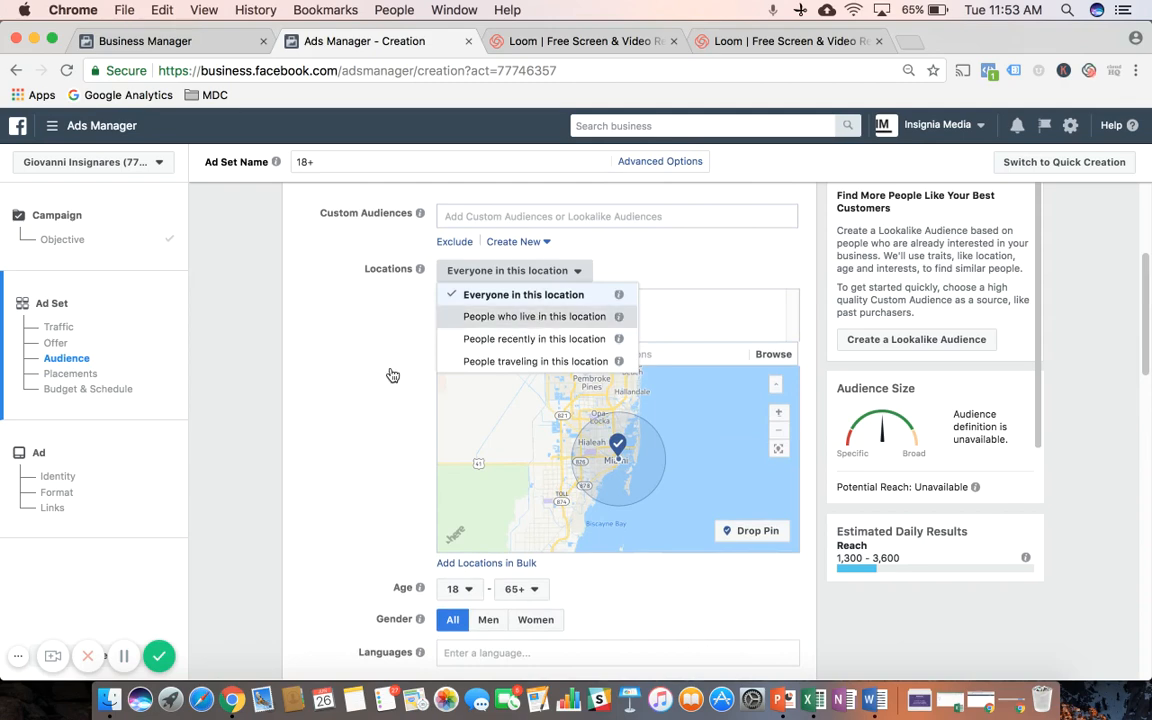
pyautogui.press('Return')
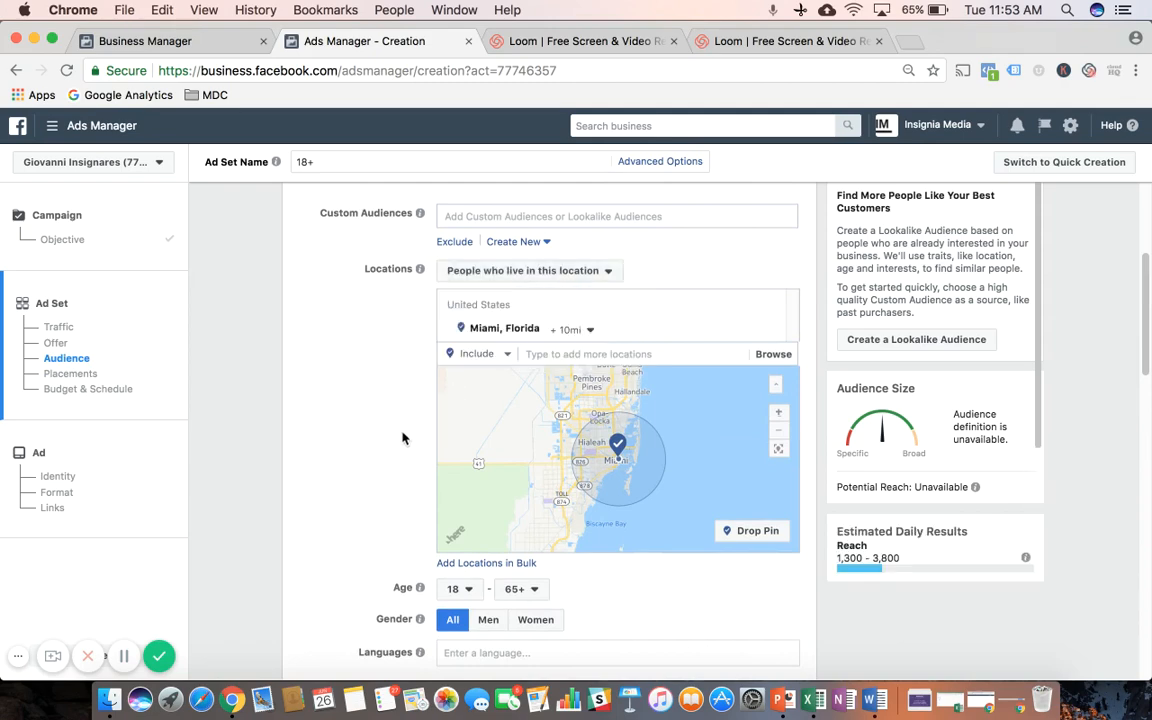
# Step: Try narrowing the dog owners audience with an additional must-also-match condition, and remove the empty condition
pyautogui.scroll(-10, 400, 435)
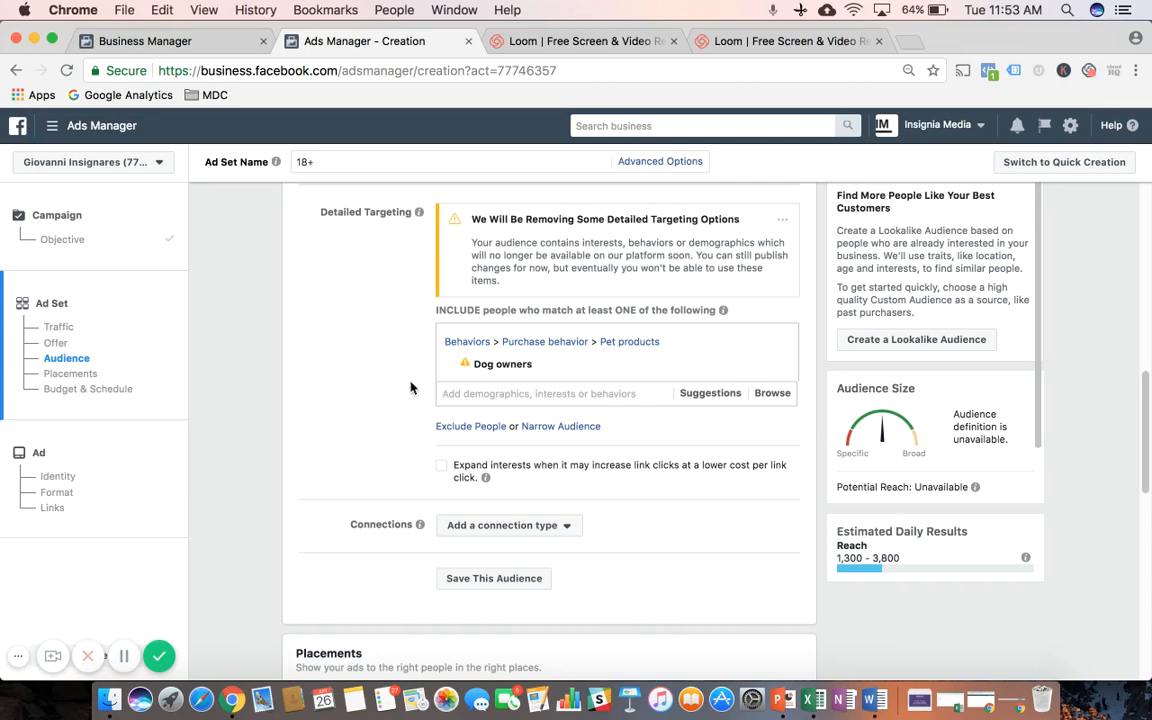
pyautogui.click(559, 427)
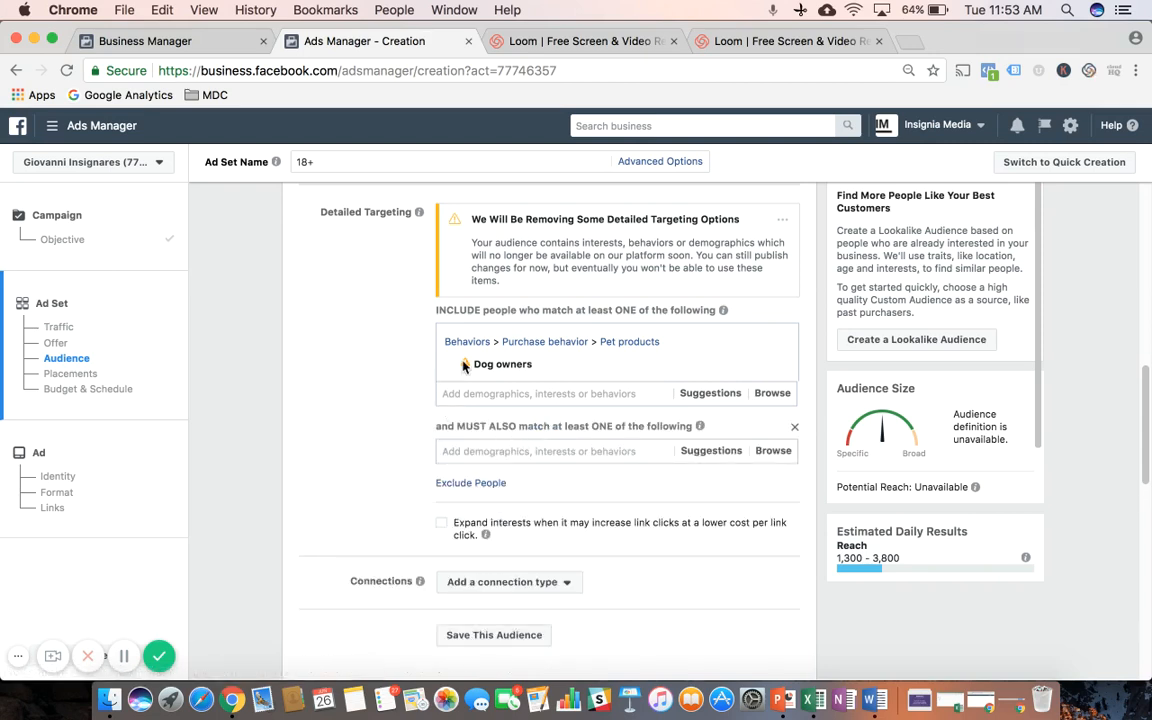
pyautogui.moveTo(464, 367)
pyautogui.click(513, 452)
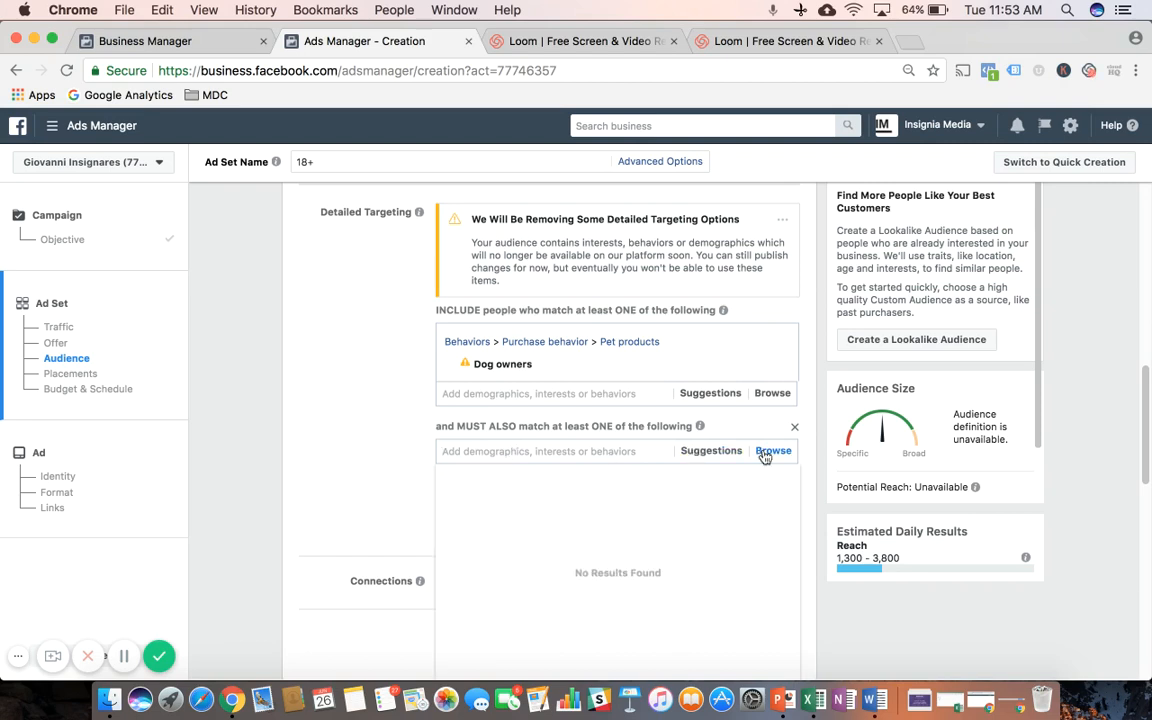
pyautogui.click(795, 429)
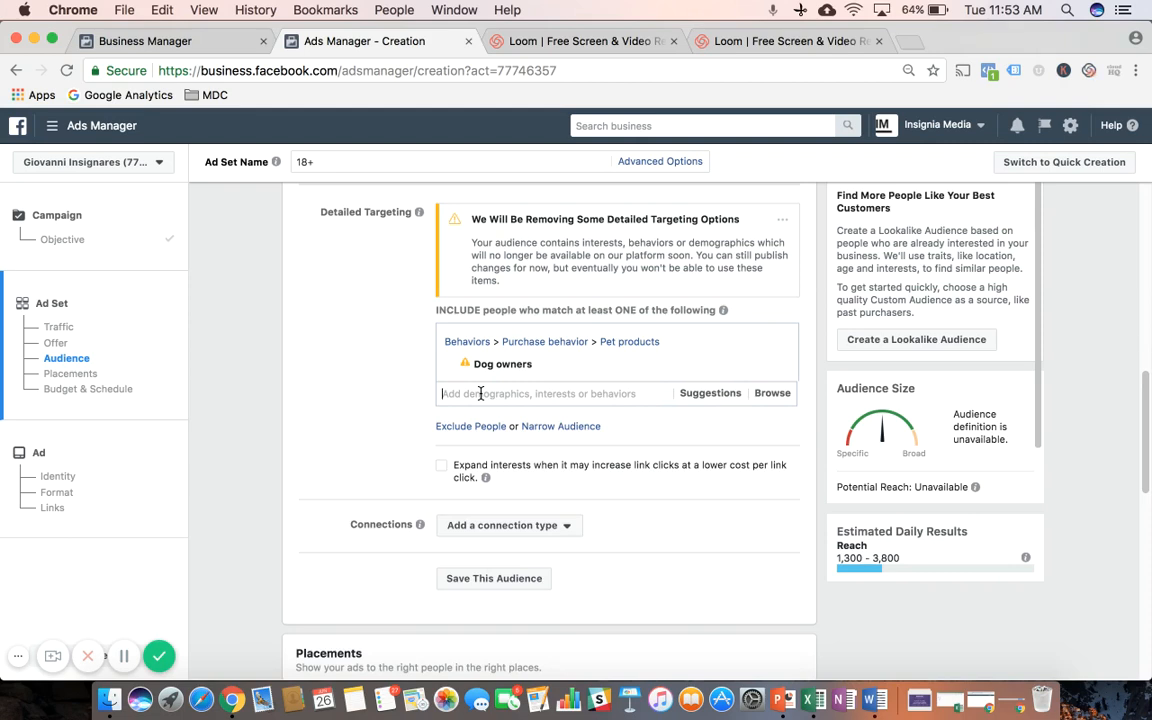
pyautogui.moveTo(558, 366)
pyautogui.click(562, 427)
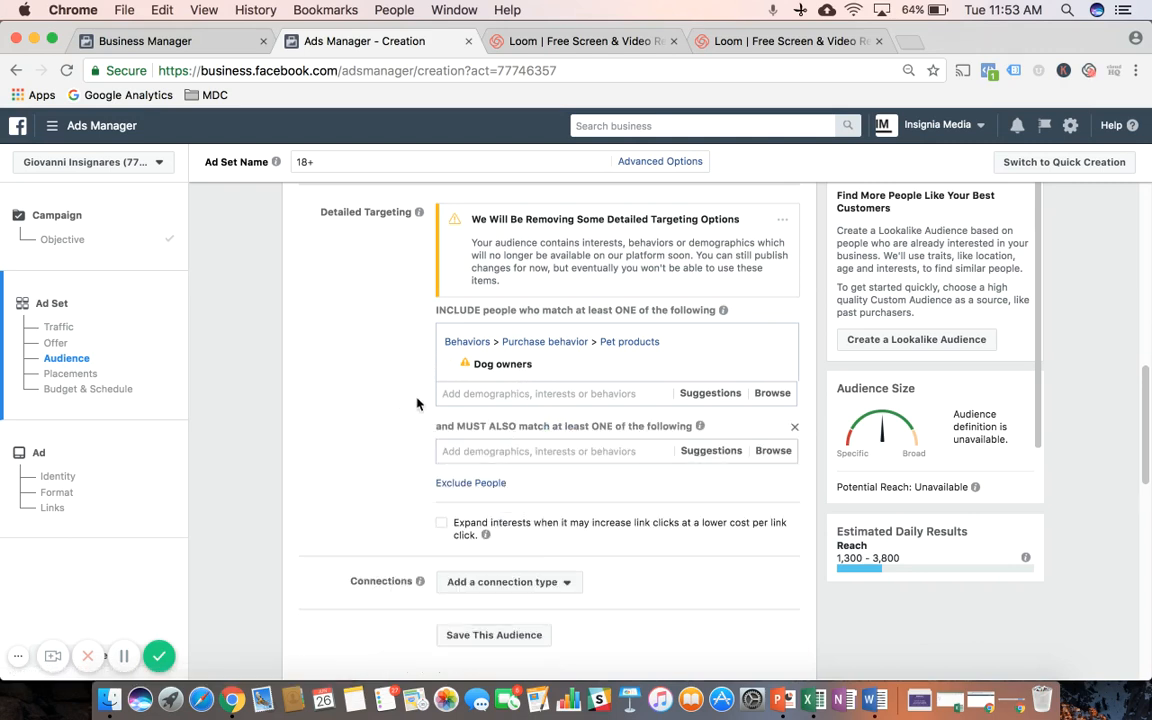
pyautogui.click(470, 451)
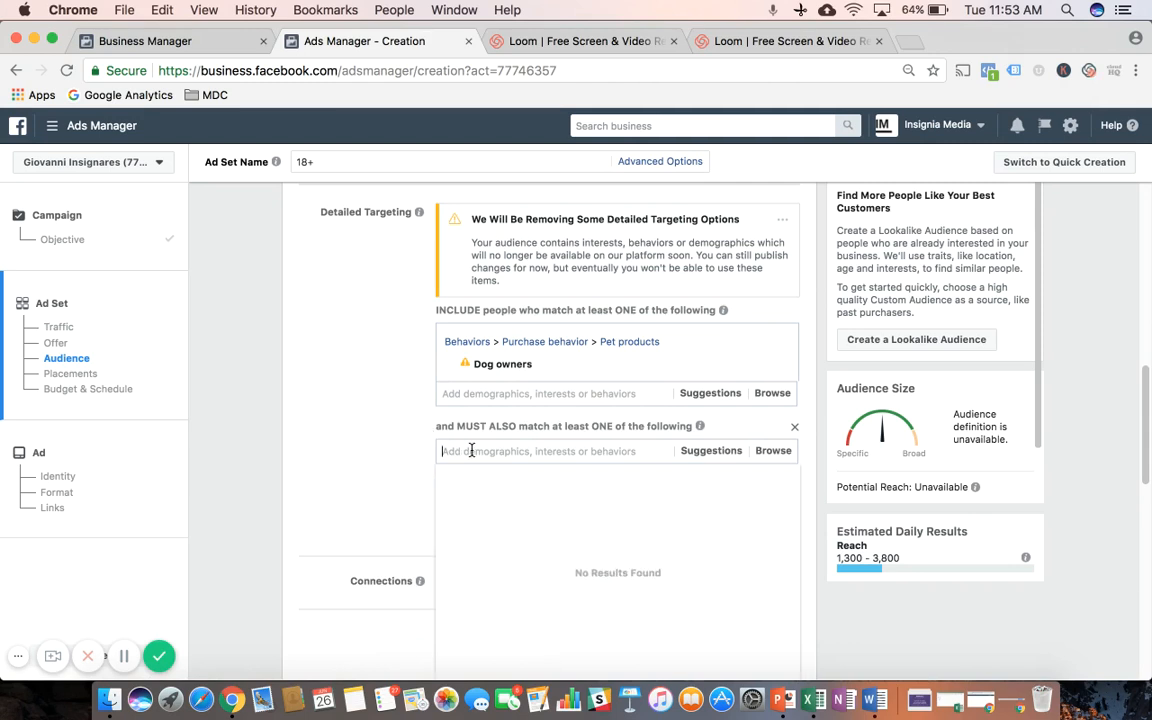
pyautogui.click(391, 404)
pyautogui.click(794, 428)
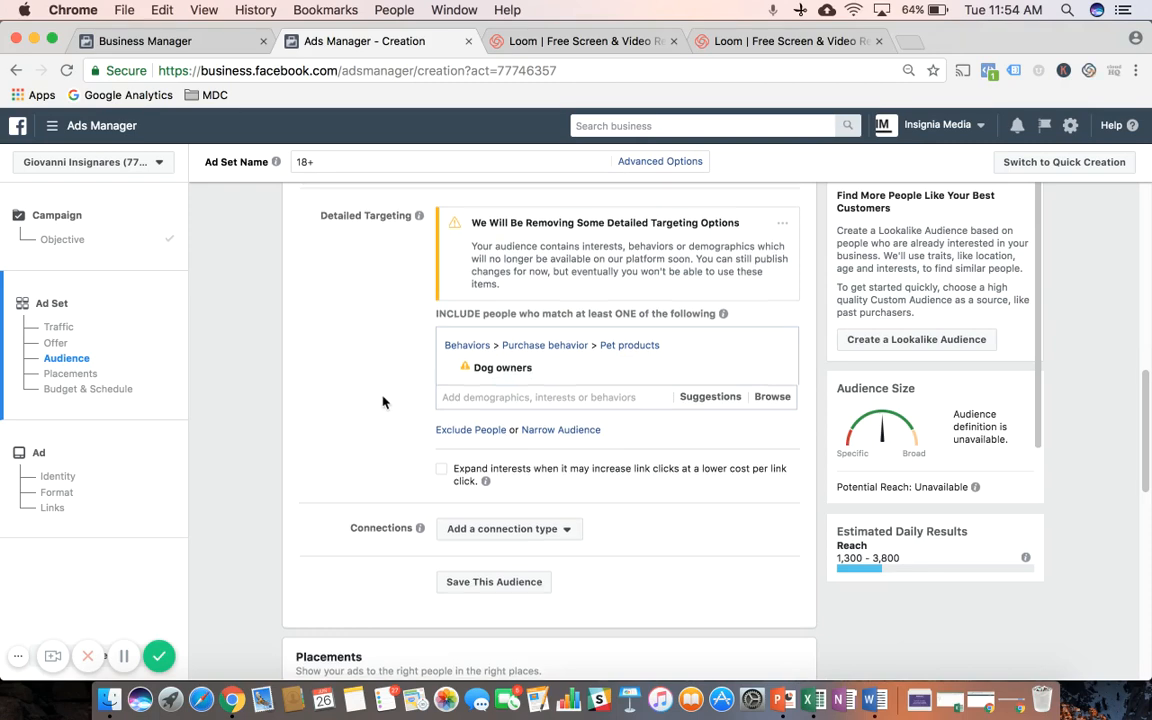
# Step: Save the ad set's targeting as a reusable audience named "Dog Owners - Miami"
pyautogui.scroll(-1, 384, 399)
pyautogui.scroll(-4, 380, 405)
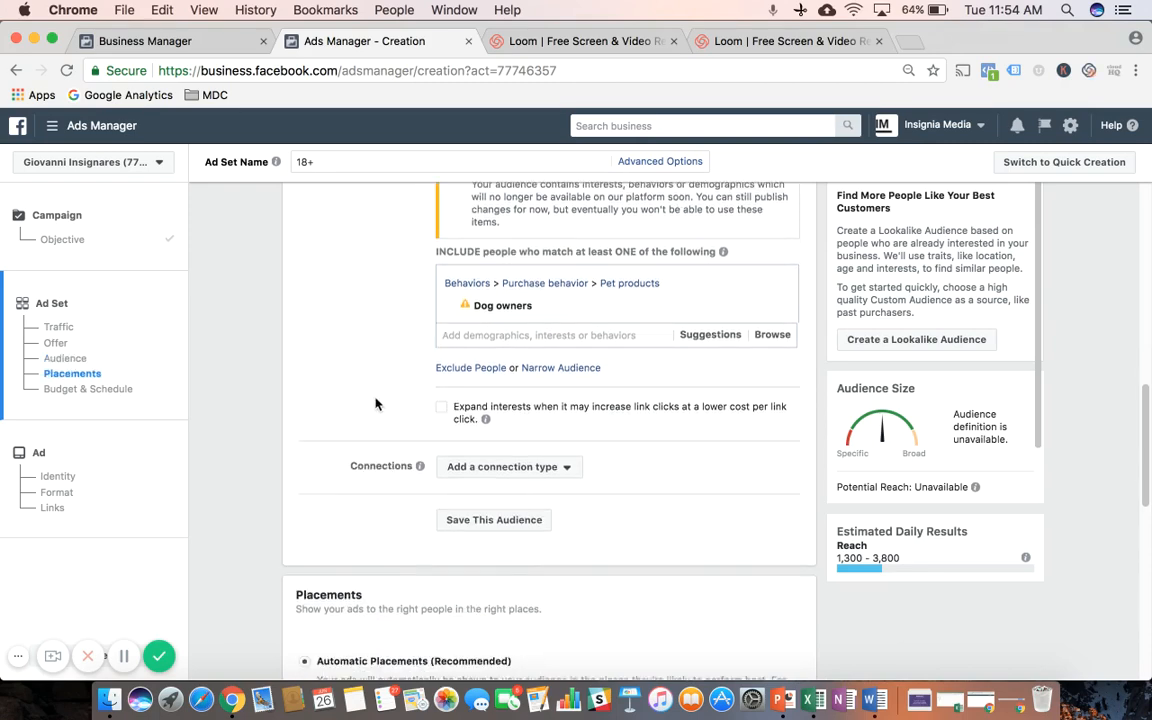
pyautogui.scroll(-3, 380, 410)
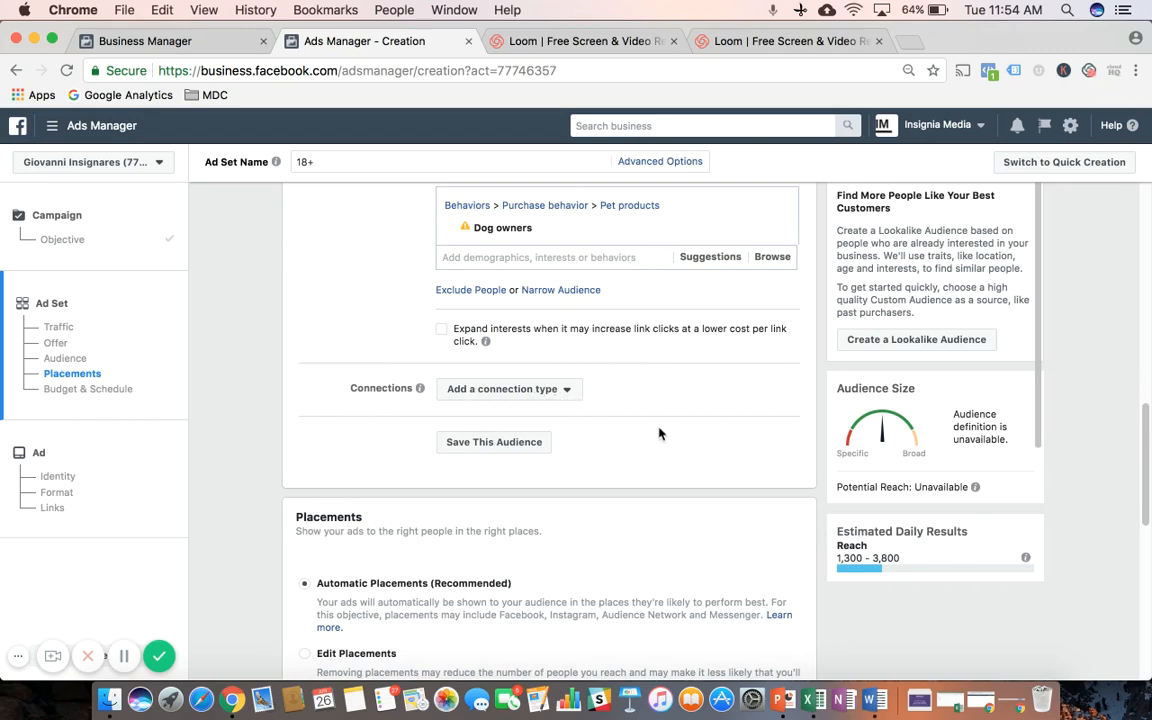
pyautogui.scroll(1, 600, 400)
pyautogui.scroll(5, 413, 386)
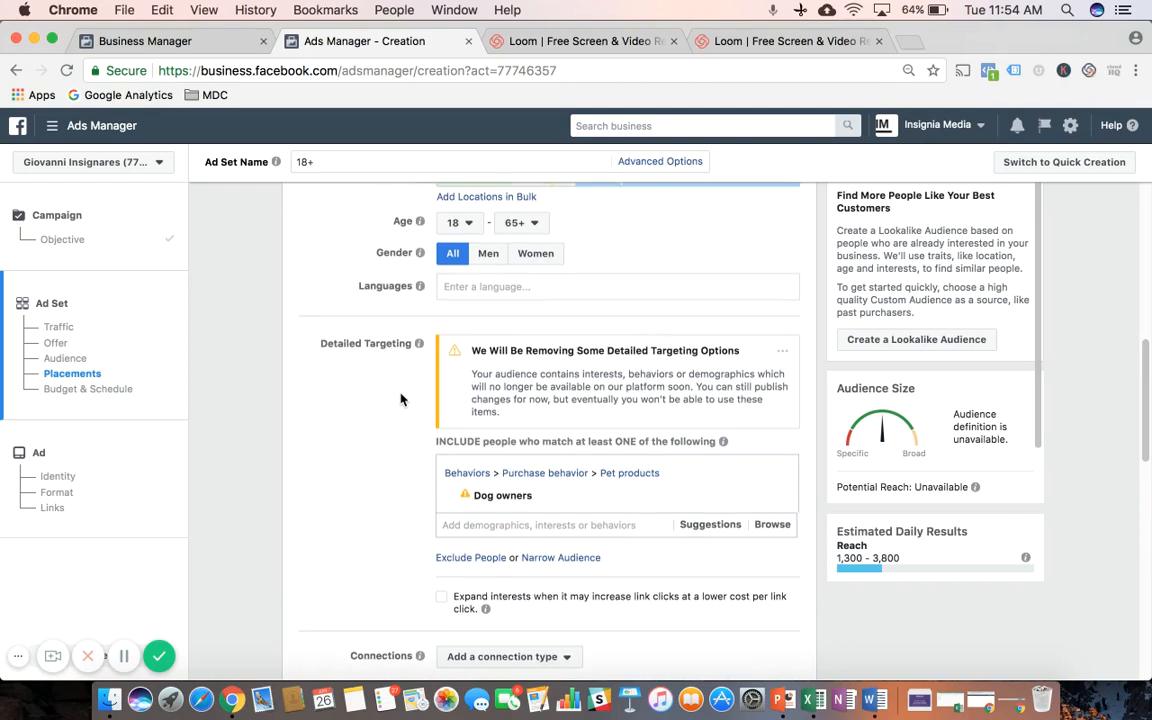
pyautogui.scroll(-2, 393, 400)
pyautogui.scroll(-3, 391, 403)
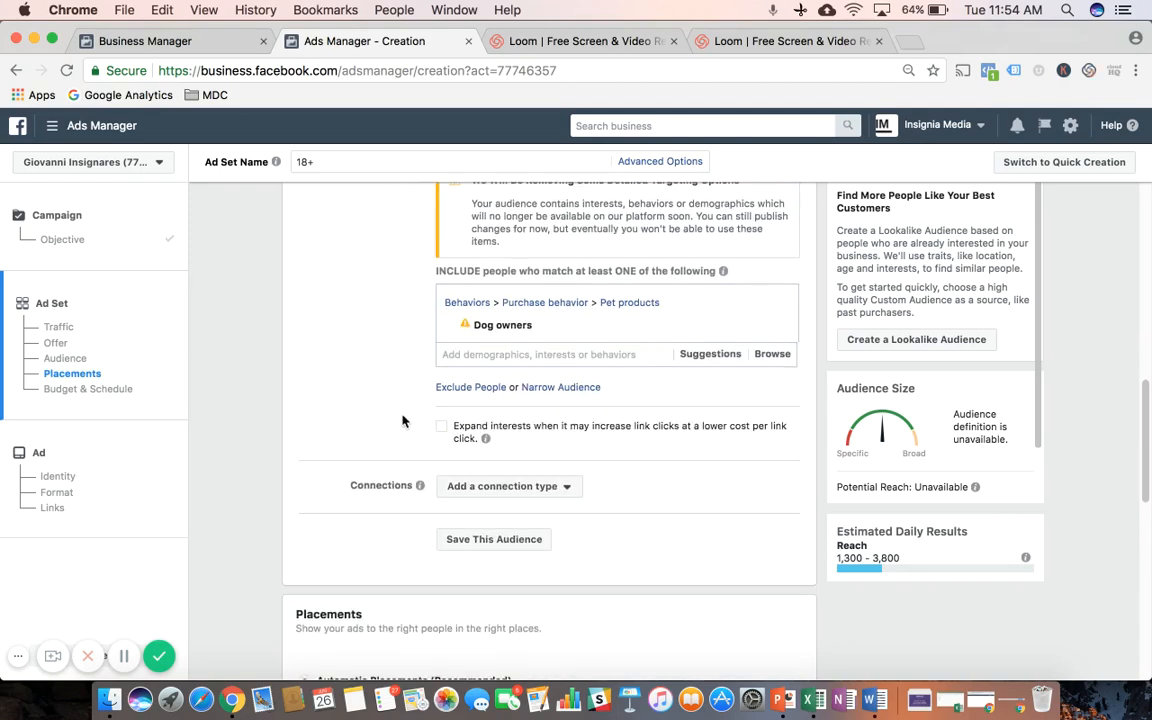
pyautogui.click(499, 542)
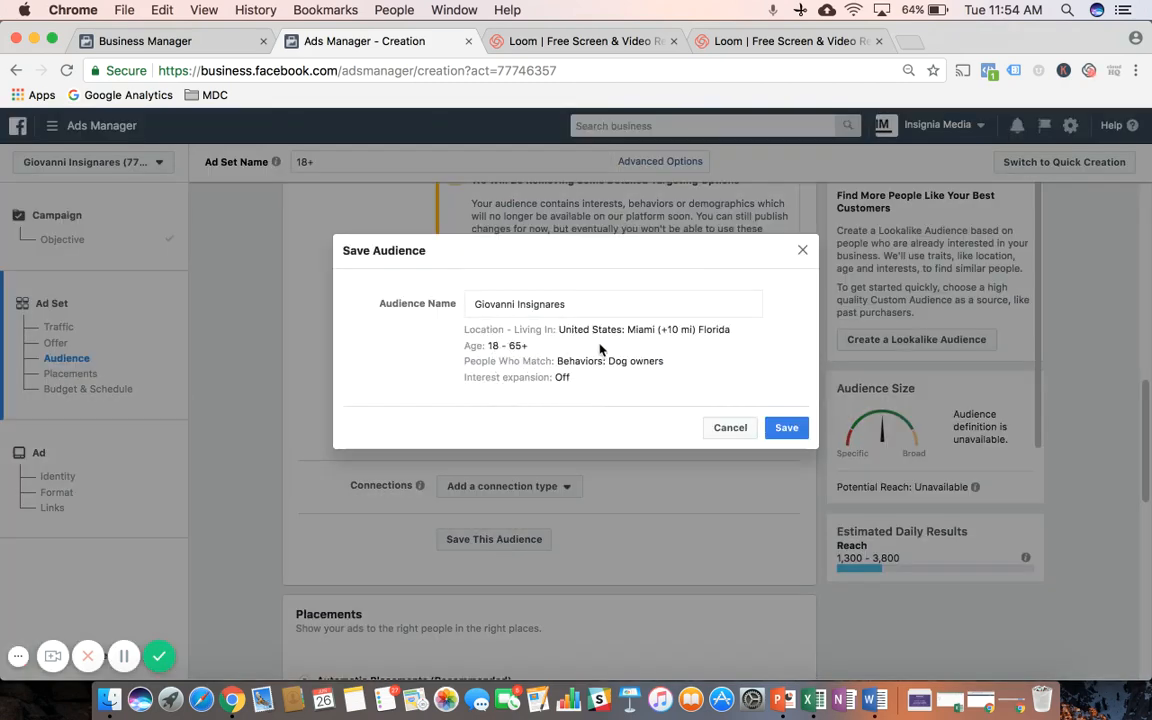
pyautogui.tripleClick(582, 302)
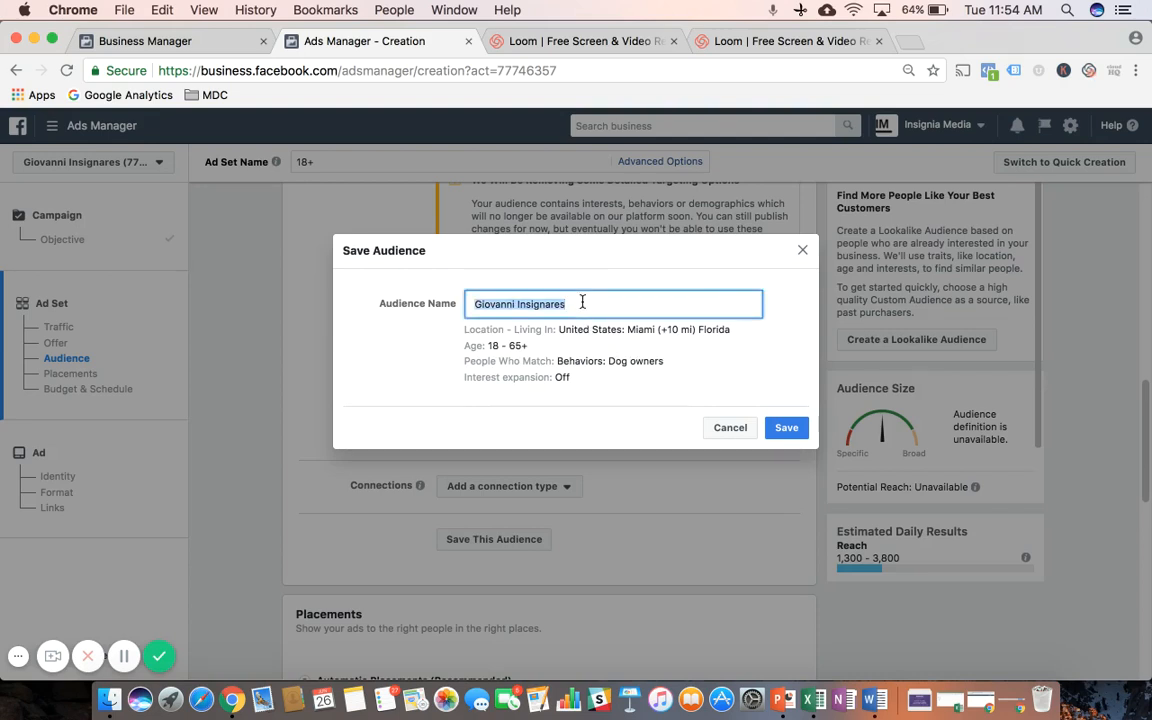
pyautogui.write('Dog ')
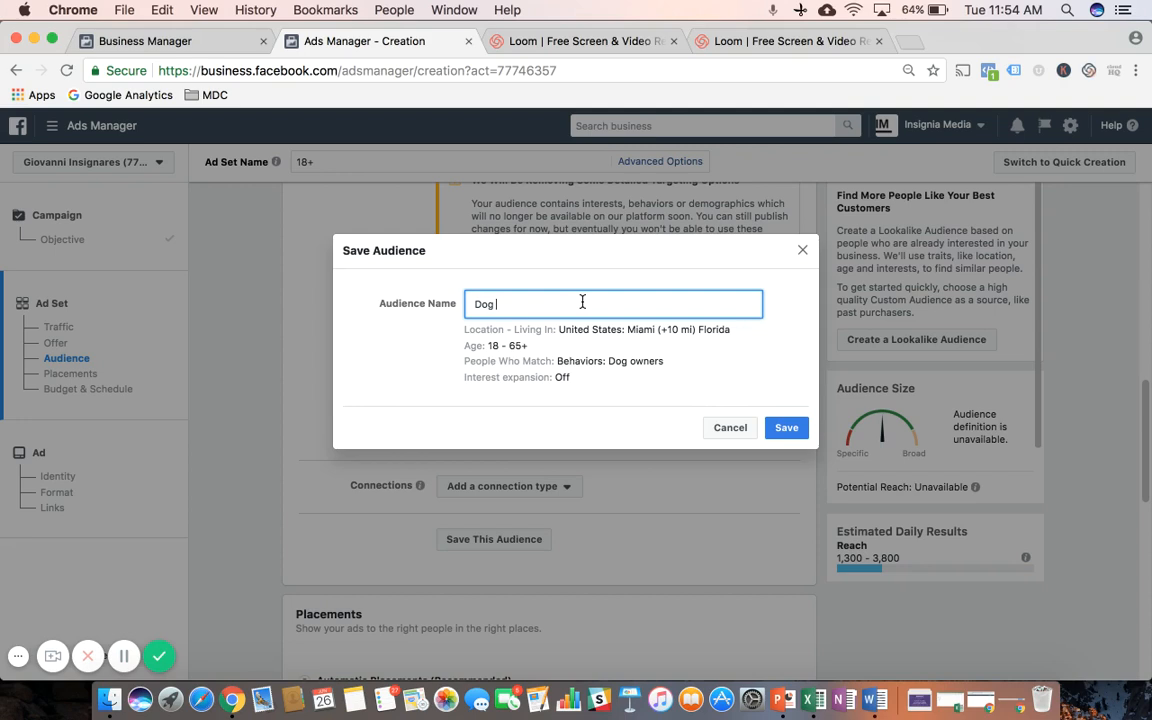
pyautogui.write('Owners - Miami')
pyautogui.click(789, 431)
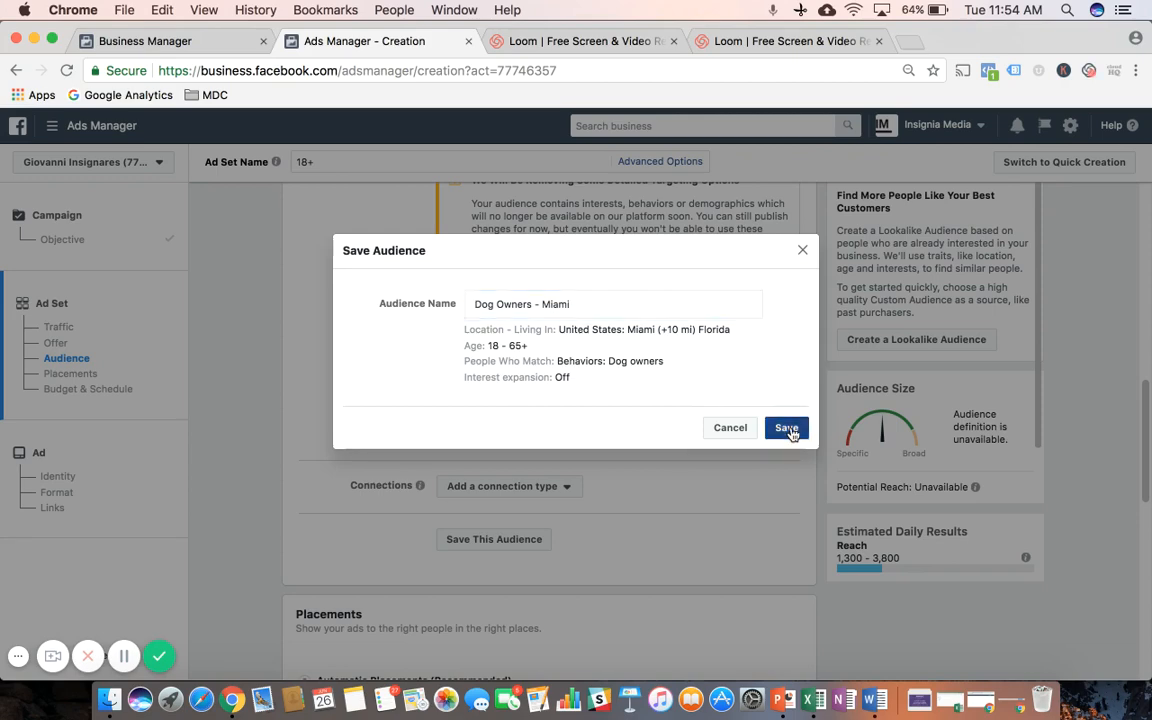
# Step: Switch the ad set from automatic placements to Edit Placements for choosing the platforms manually
pyautogui.scroll(10, 349, 381)
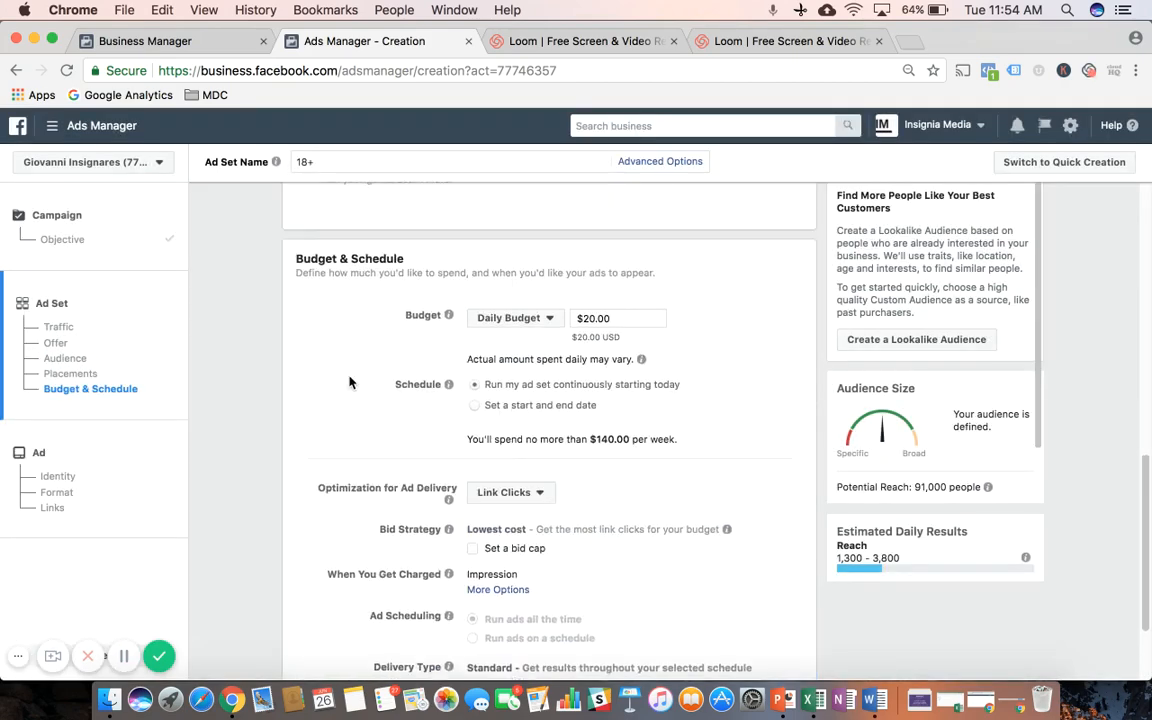
pyautogui.scroll(3, 268, 356)
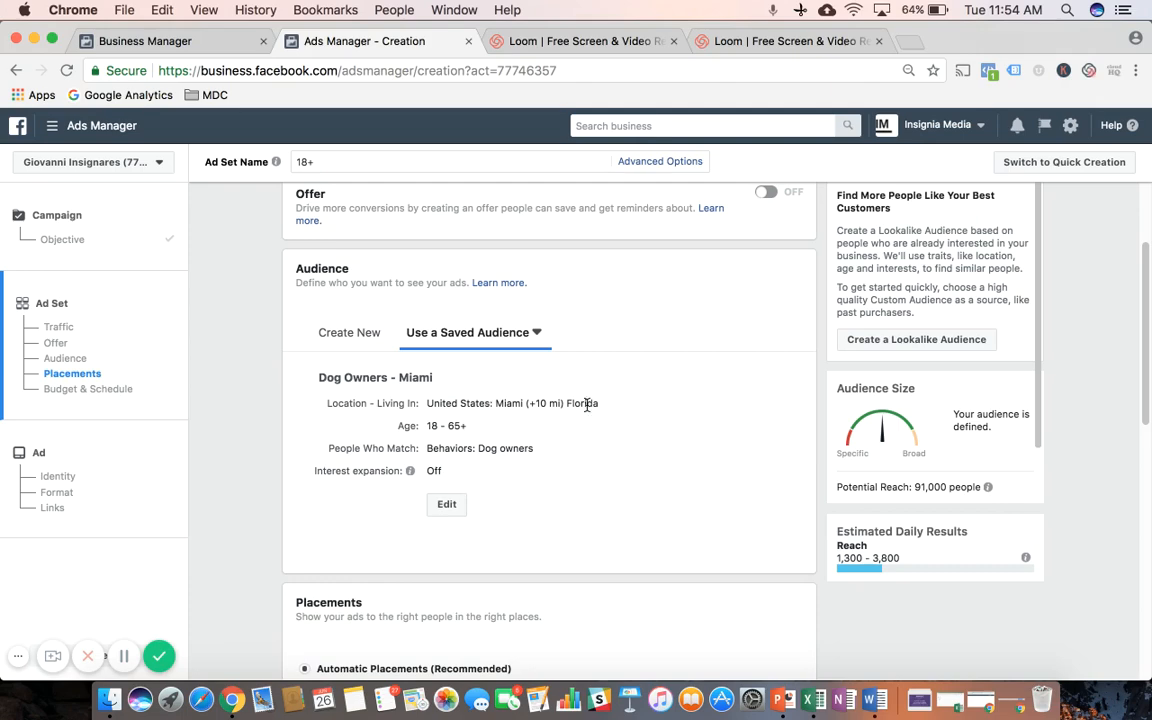
pyautogui.scroll(-4, 261, 380)
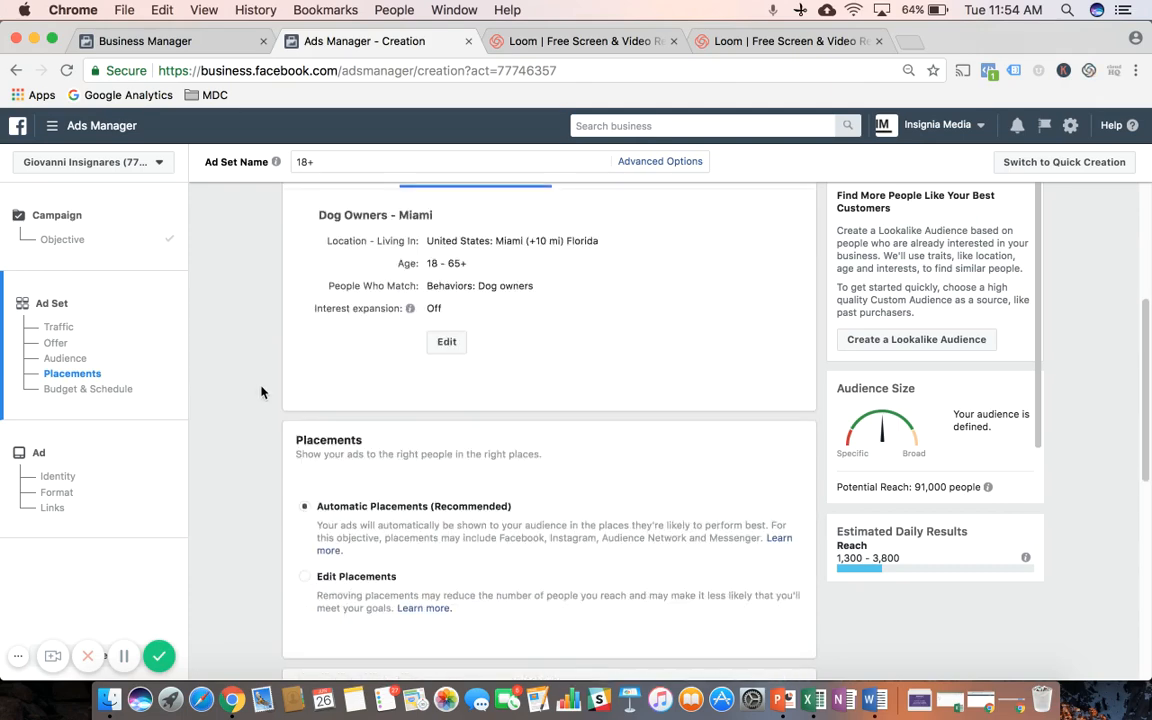
pyautogui.scroll(-5, 261, 391)
pyautogui.scroll(3, 261, 391)
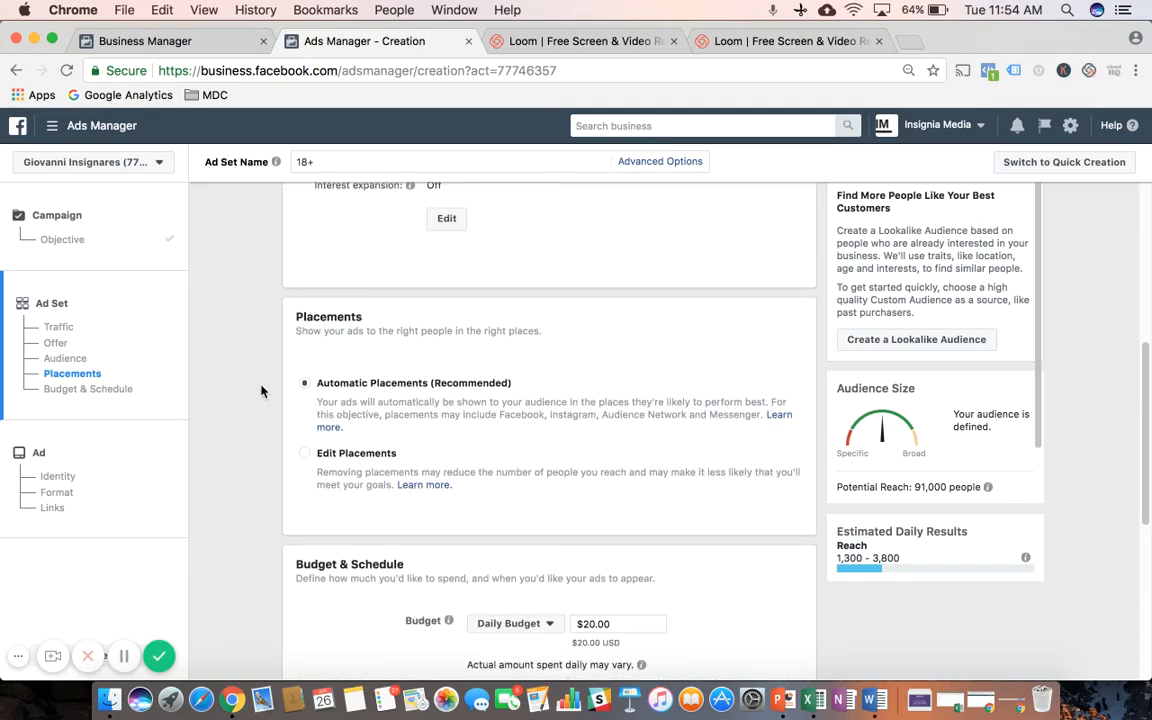
pyautogui.scroll(-2, 261, 391)
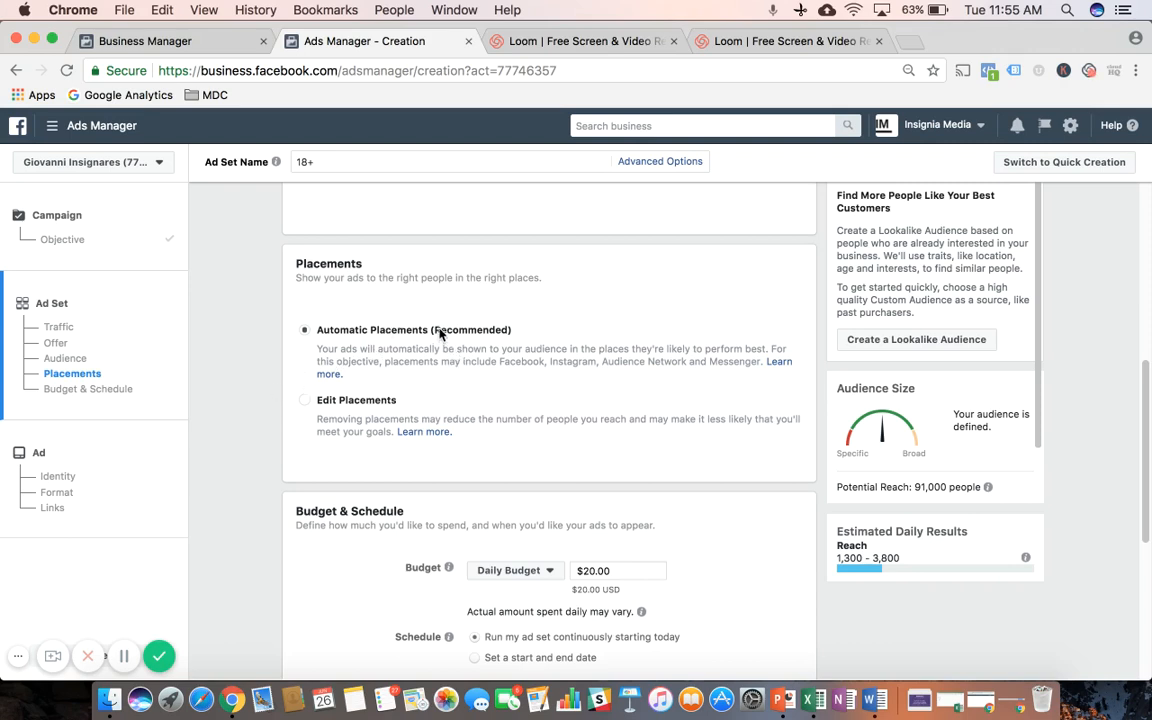
pyautogui.click(303, 401)
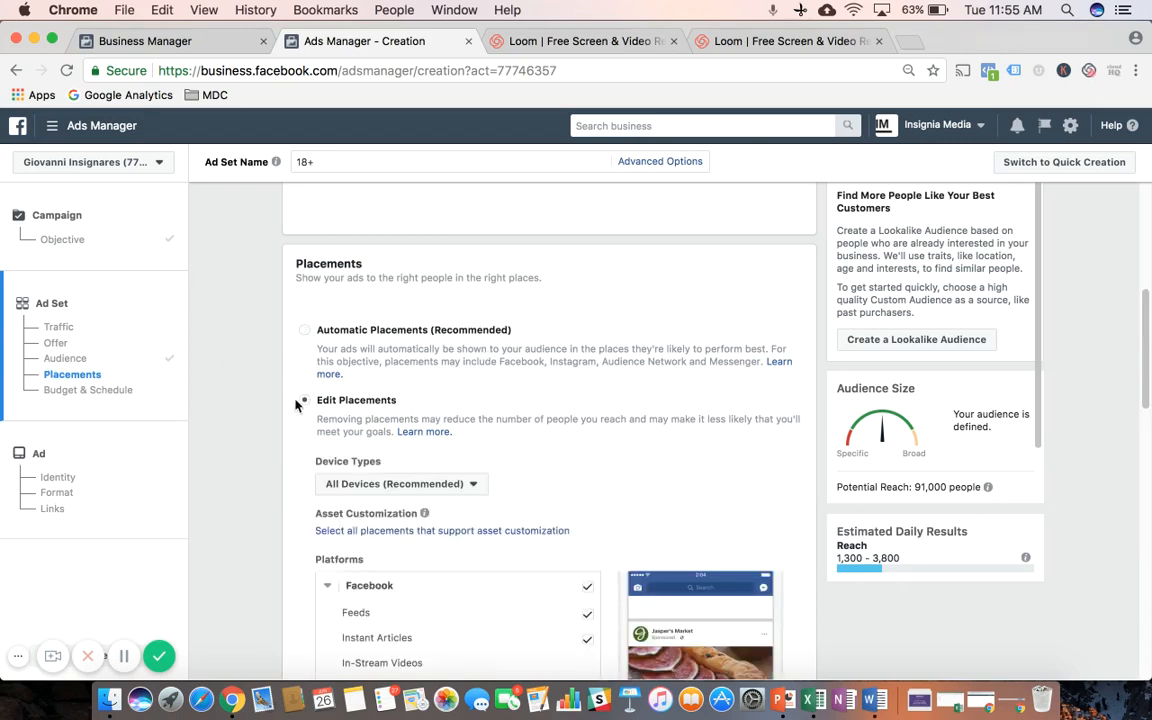
# Step: Exclude the Messenger, Audience Network and Instagram platforms from the ad placements
pyautogui.scroll(-3, 305, 420)
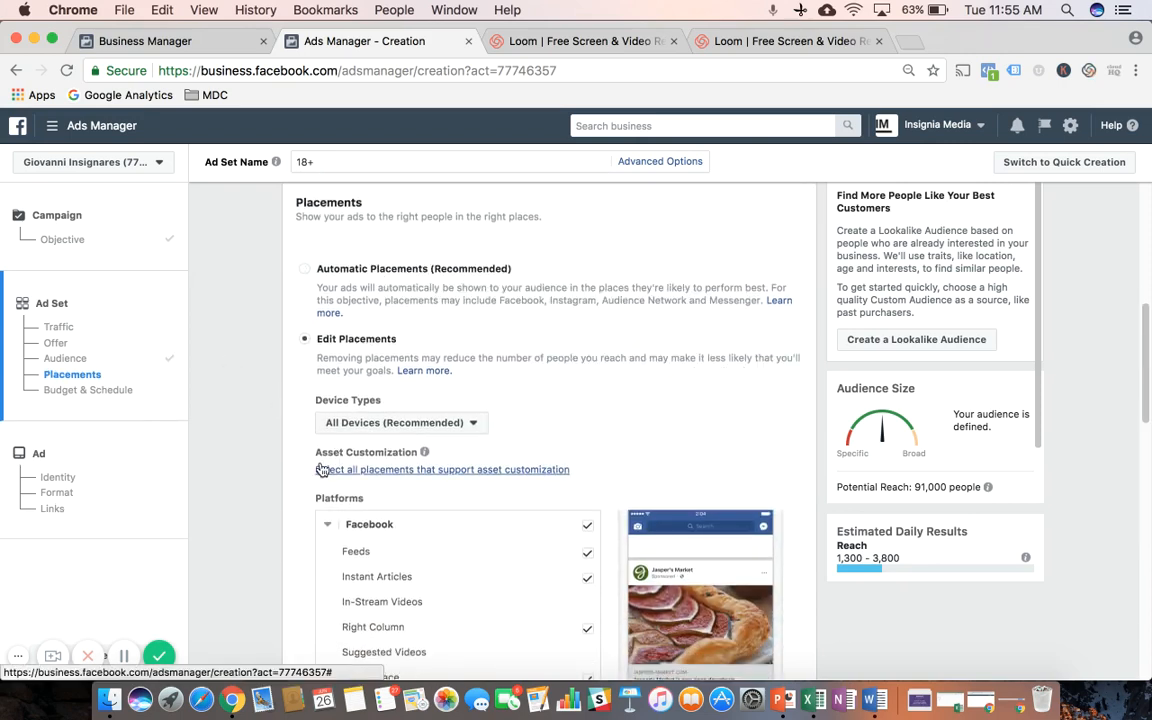
pyautogui.scroll(-5, 296, 465)
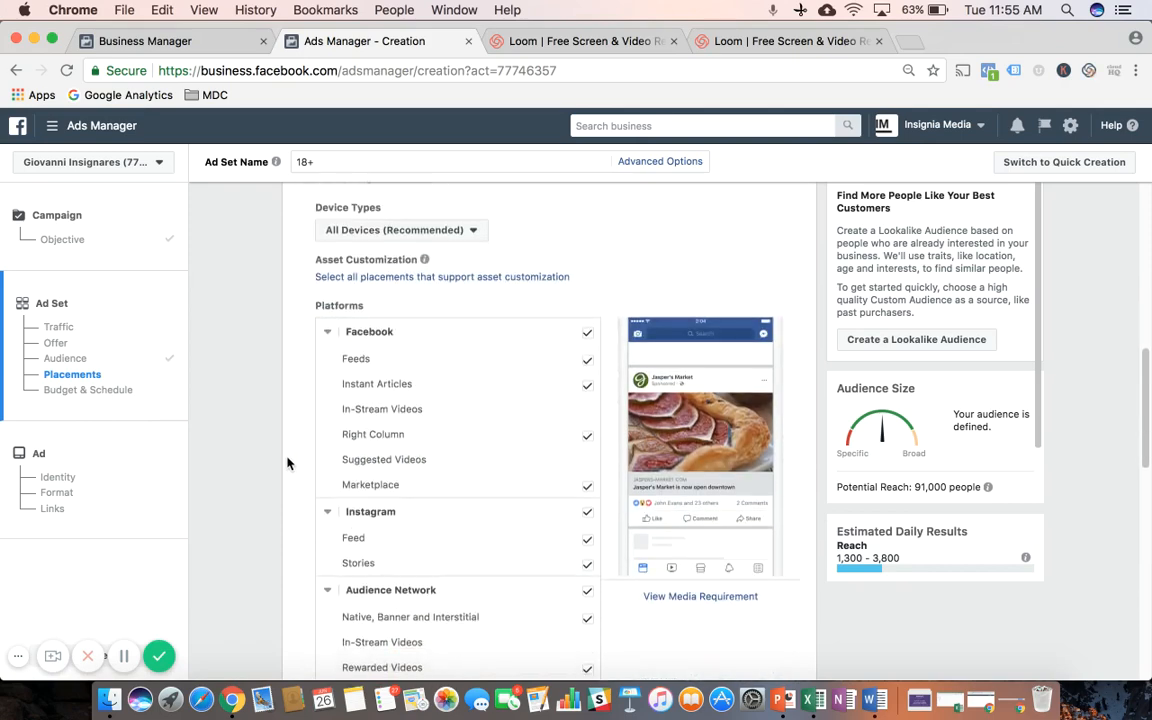
pyautogui.scroll(-2, 287, 463)
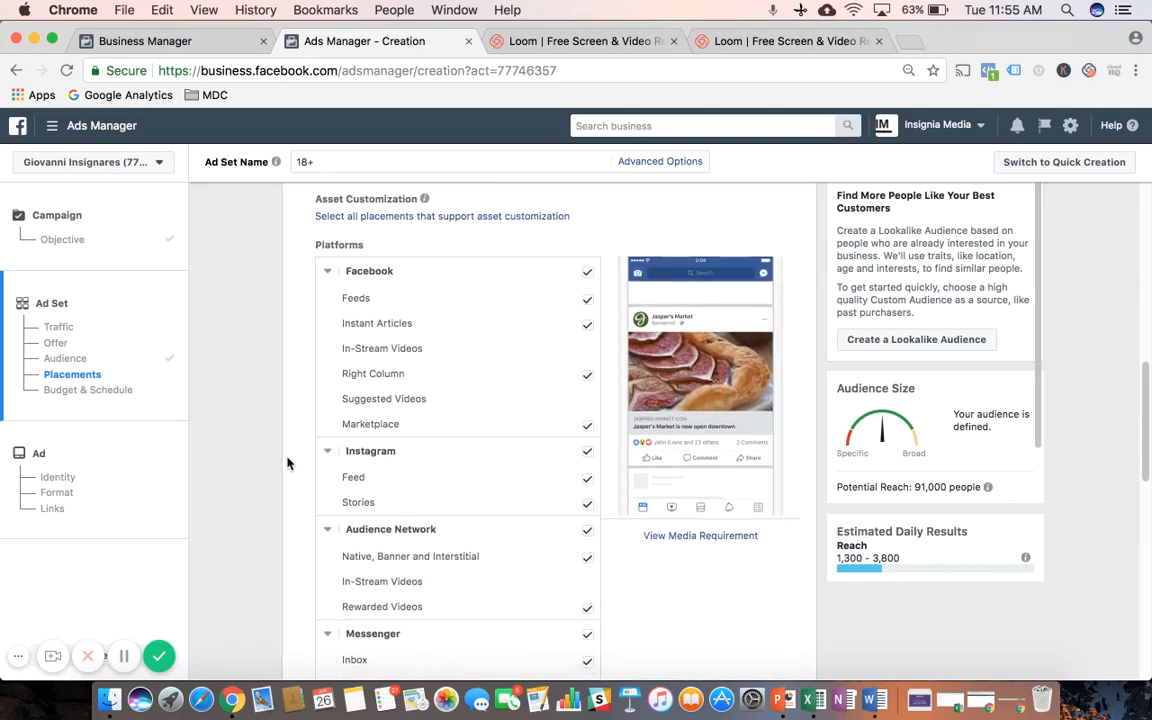
pyautogui.scroll(-2, 287, 463)
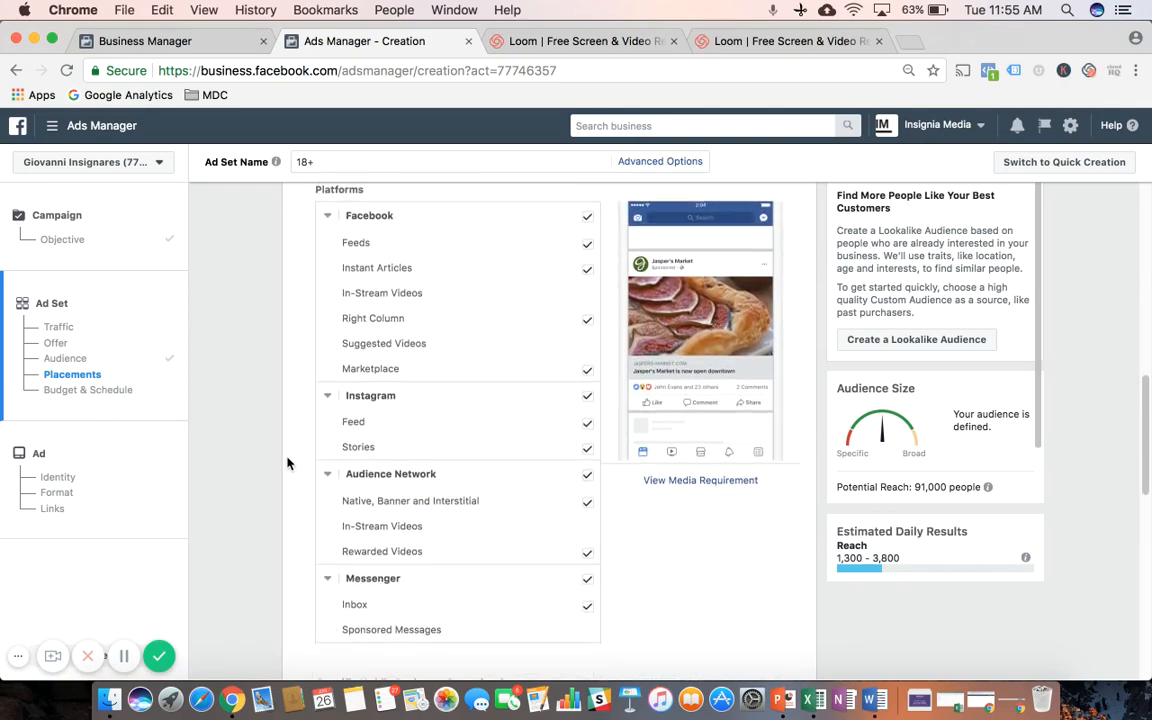
pyautogui.scroll(1, 287, 463)
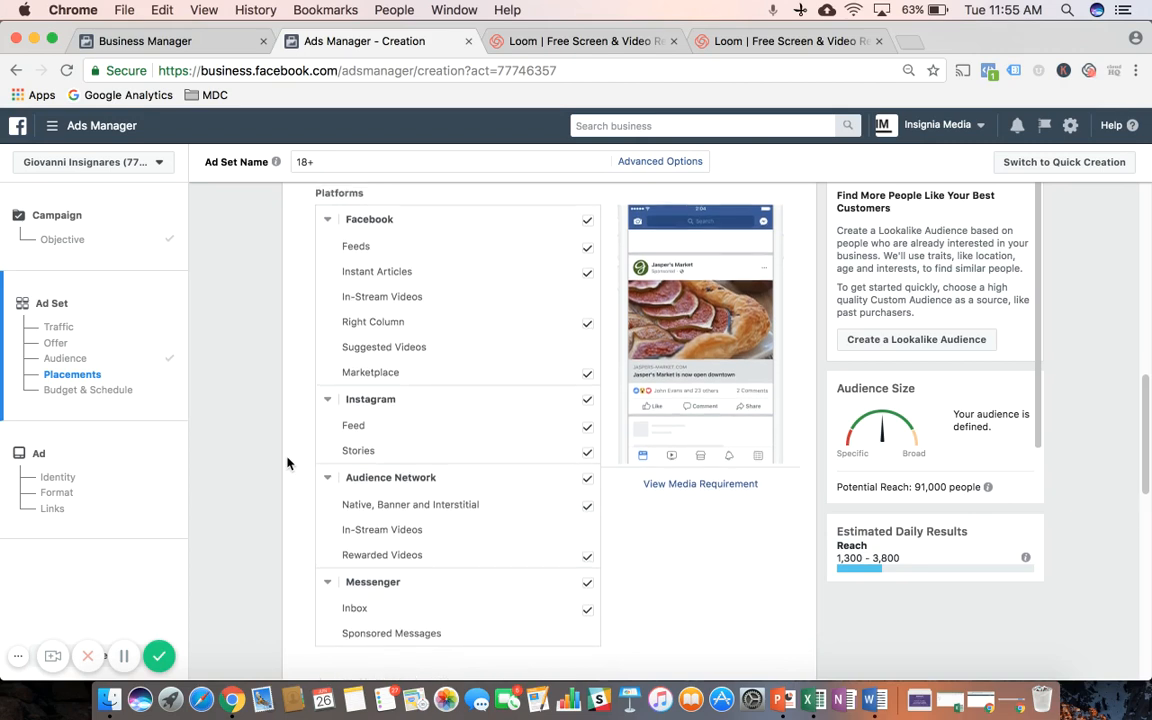
pyautogui.click(587, 588)
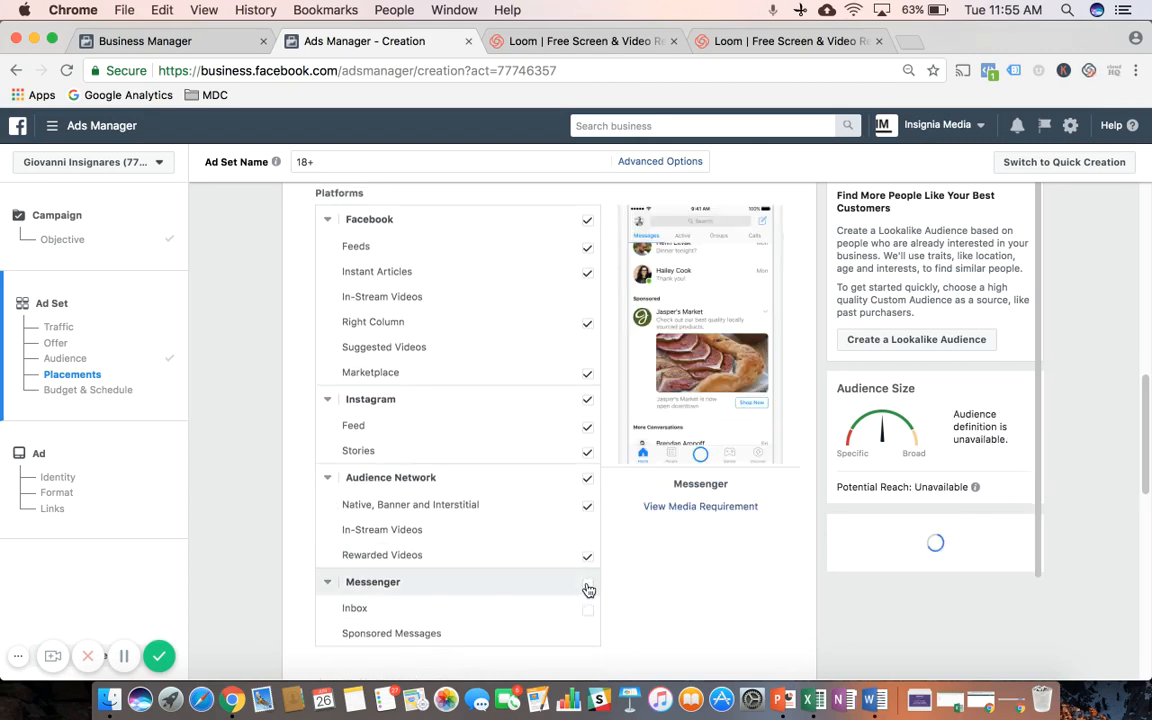
pyautogui.click(588, 483)
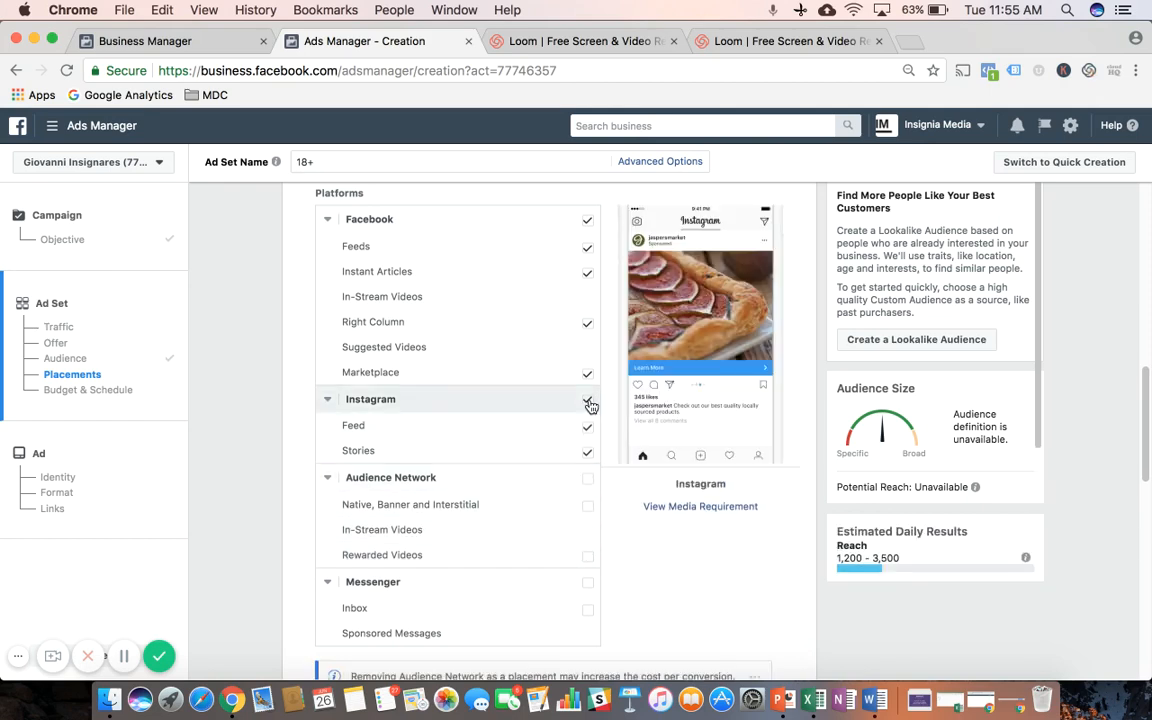
pyautogui.click(588, 401)
# Step: Exclude Instant Articles, Right Column and Marketplace from the Facebook placements, keeping only Feeds
pyautogui.click(588, 276)
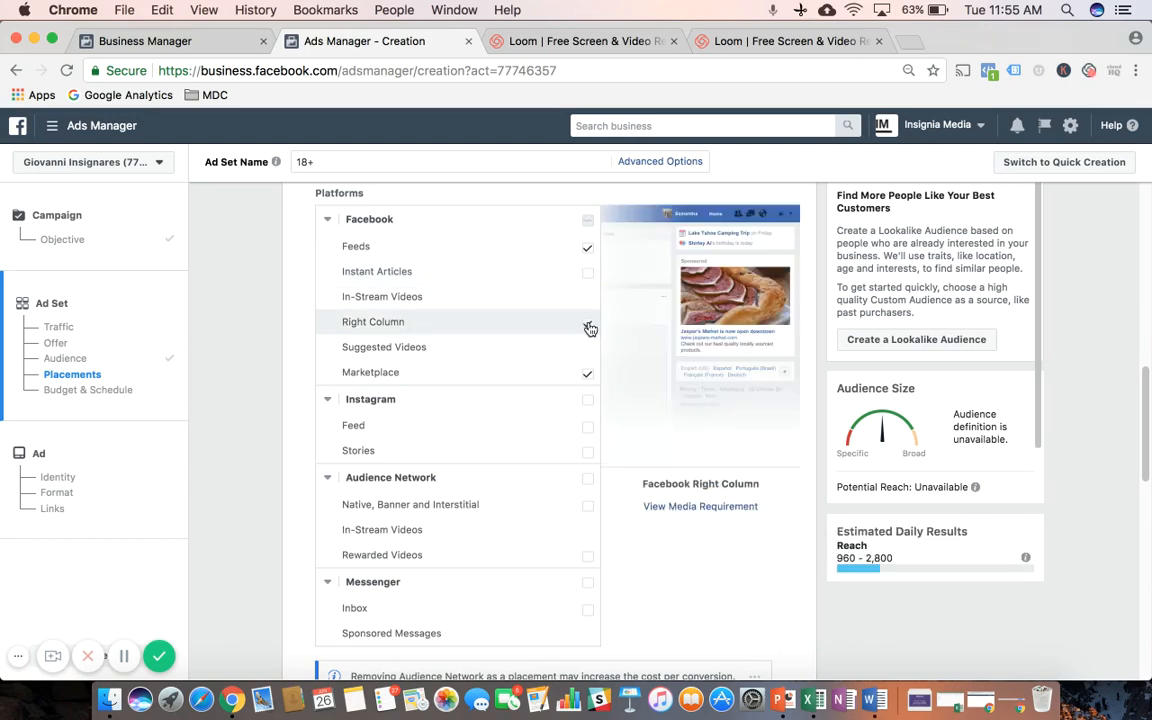
pyautogui.click(588, 326)
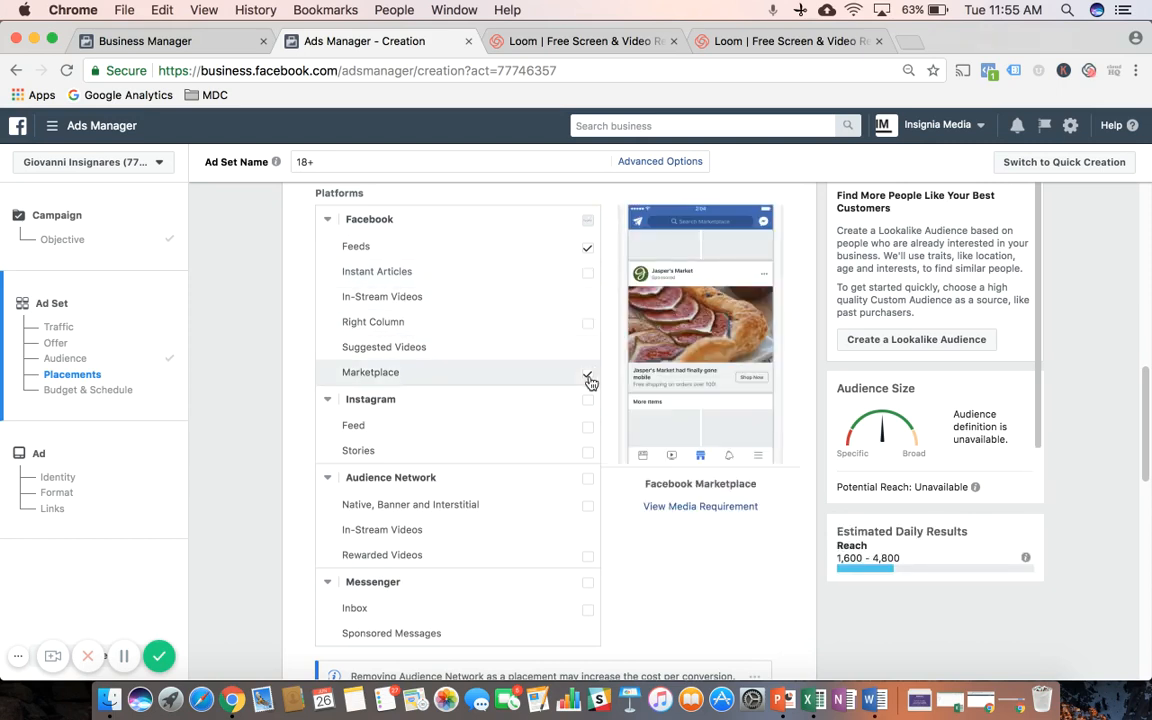
pyautogui.click(588, 379)
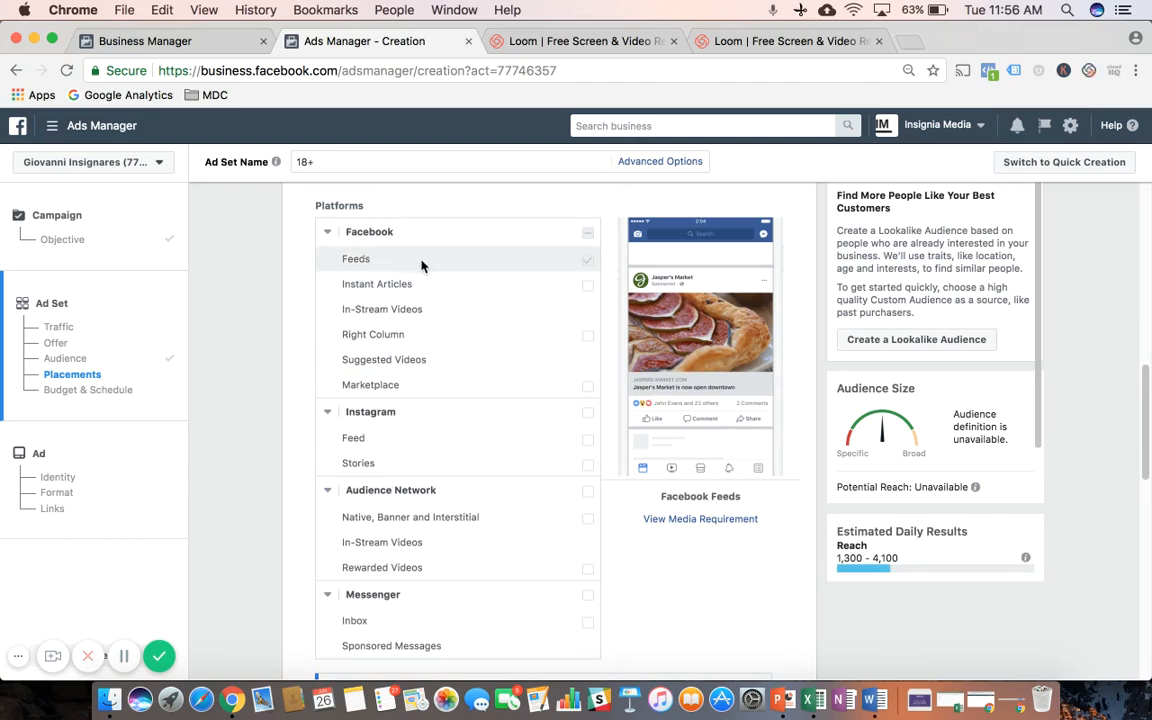
pyautogui.click(587, 259)
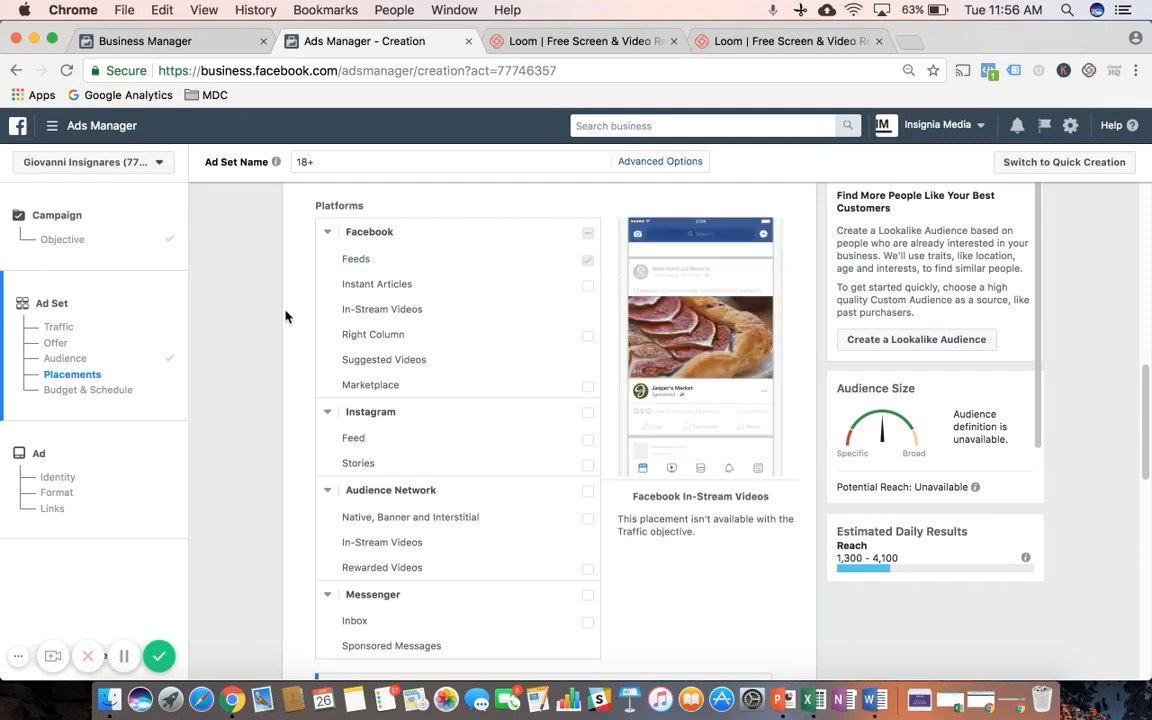
# Step: Change the ad set's budget type to Lifetime Budget
pyautogui.scroll(-5, 304, 332)
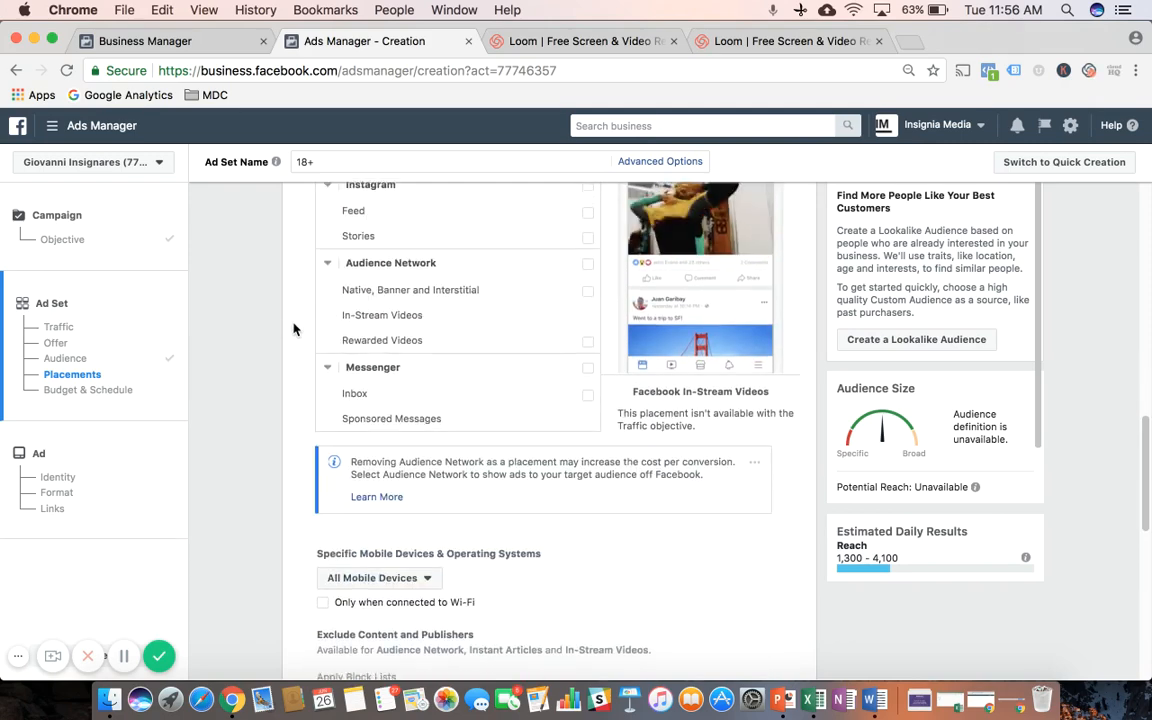
pyautogui.scroll(-2, 293, 328)
pyautogui.scroll(-3, 293, 328)
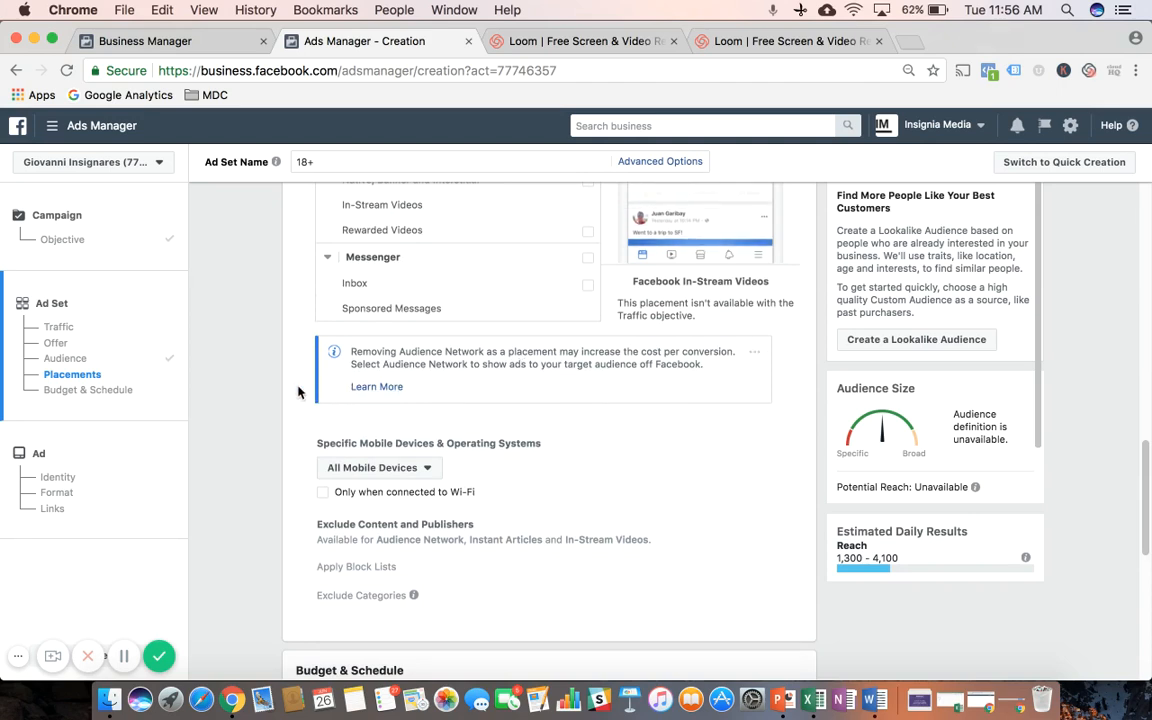
pyautogui.scroll(-5, 297, 392)
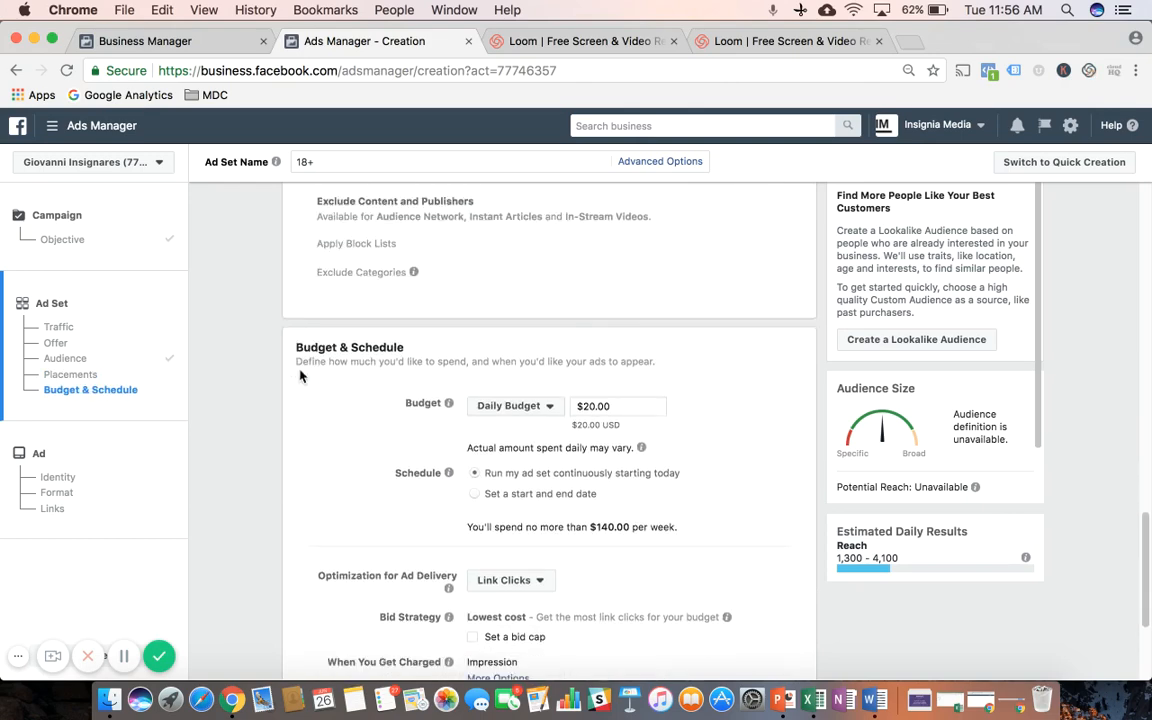
pyautogui.scroll(-2, 300, 375)
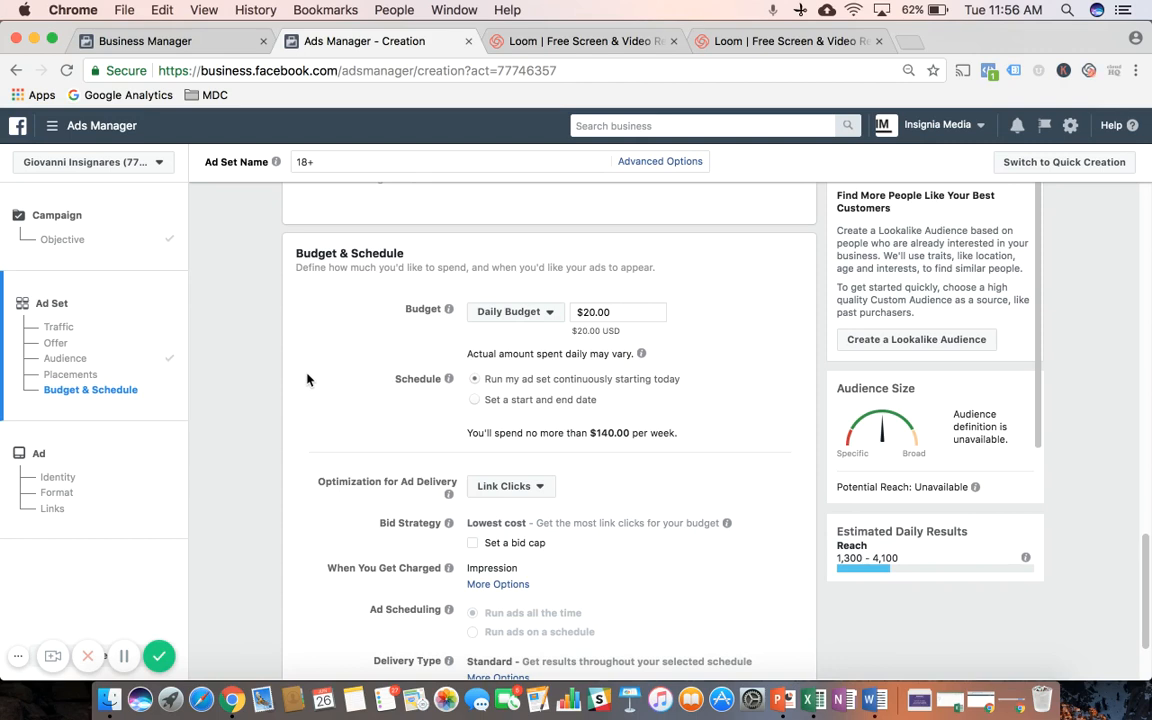
pyautogui.click(515, 313)
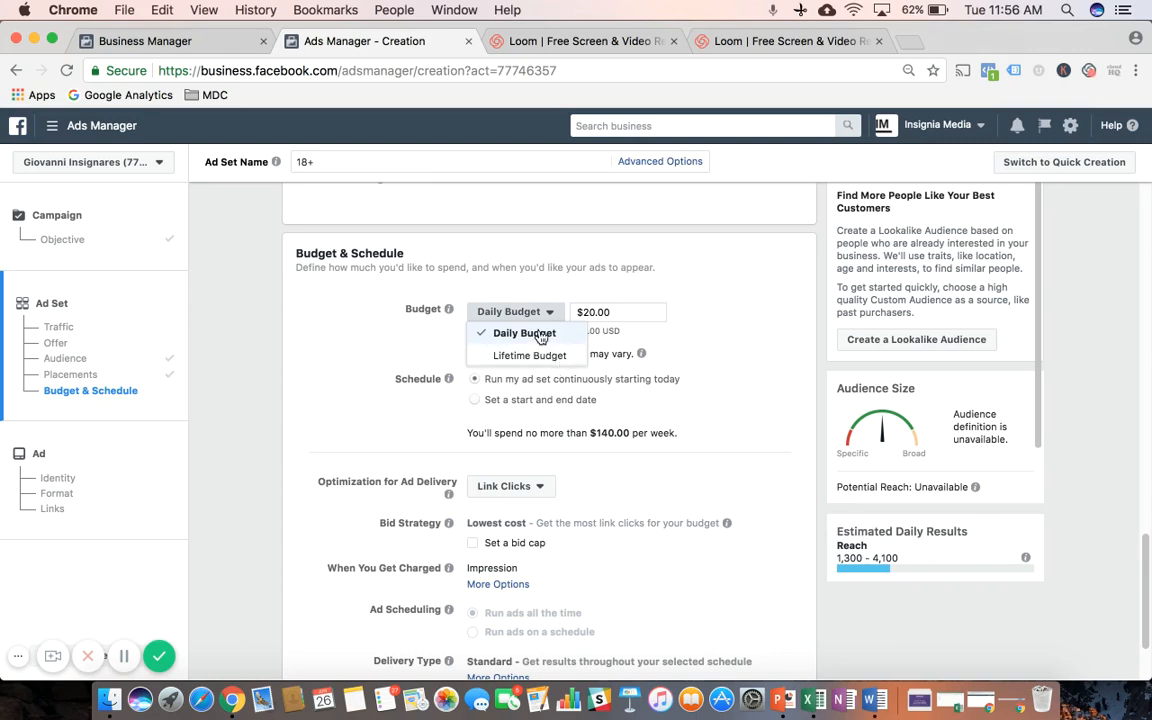
pyautogui.click(538, 334)
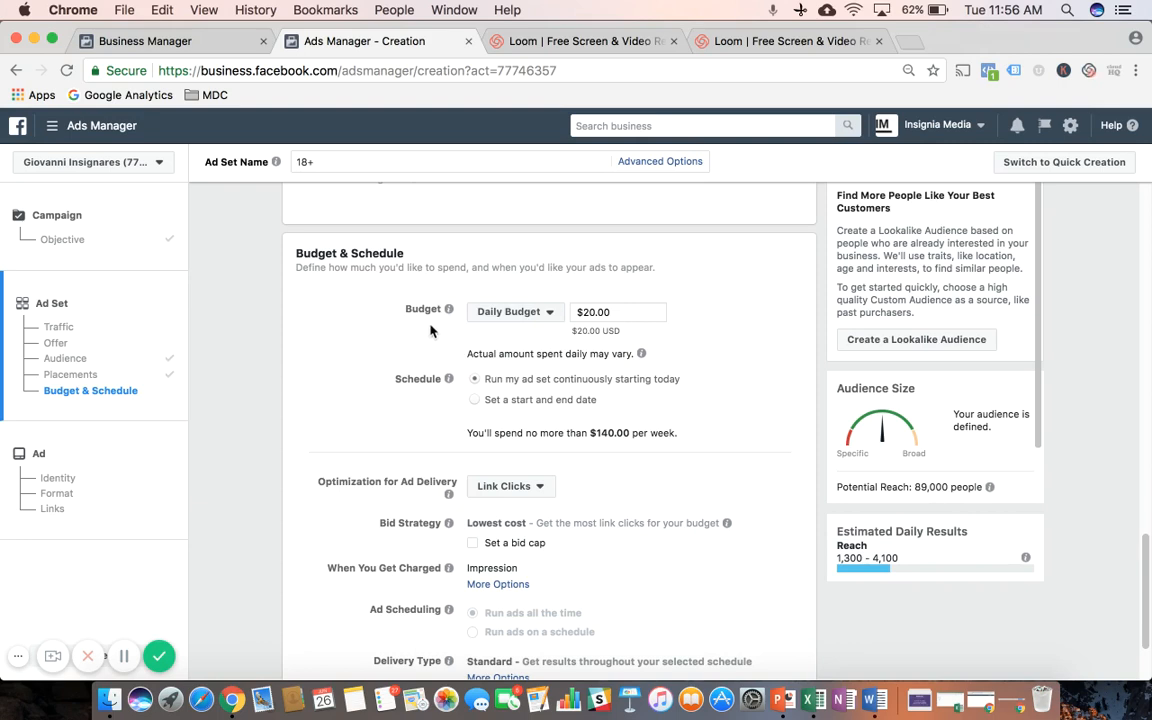
pyautogui.click(553, 318)
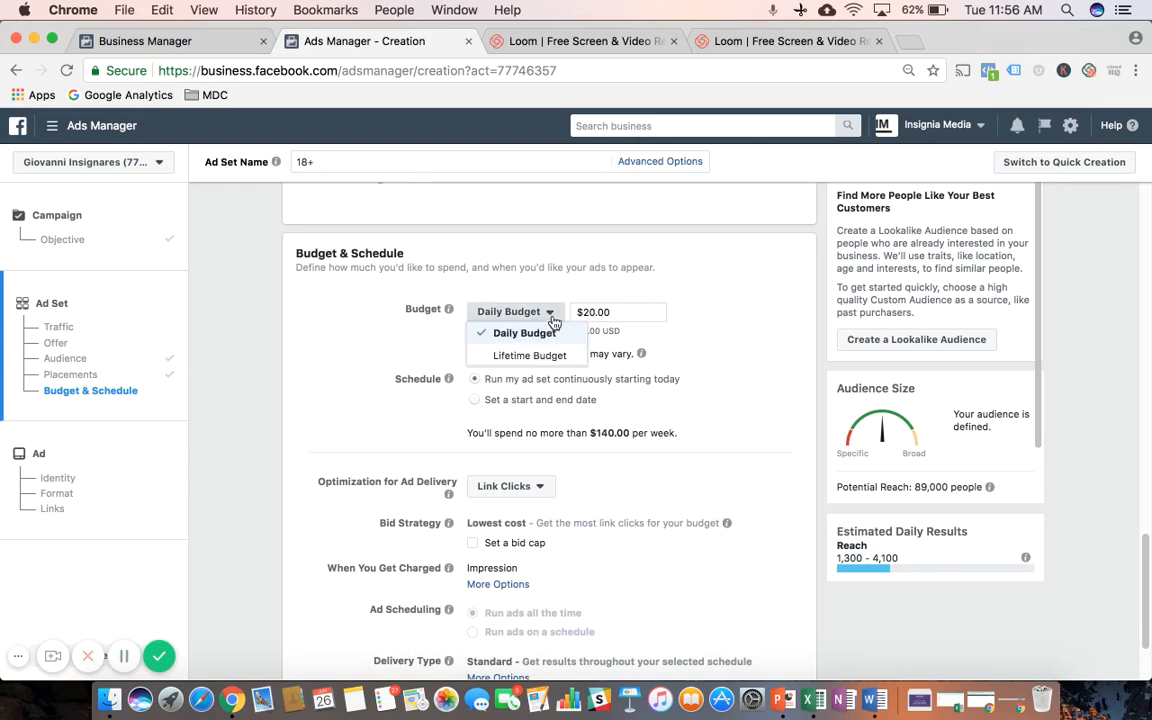
pyautogui.click(529, 356)
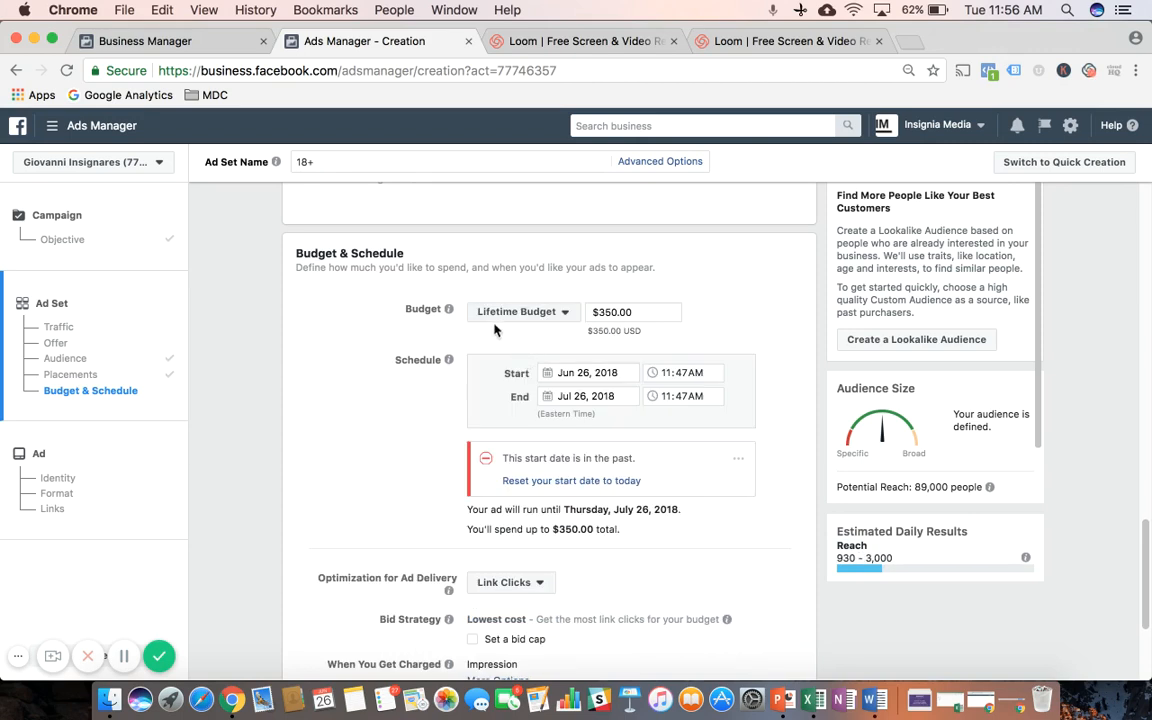
# Step: Set the ad set's lifetime budget to $10
pyautogui.click(613, 316)
pyautogui.press('BackSpace')
pyautogui.press('BackSpace')
pyautogui.press('BackSpace')
pyautogui.write('10')
pyautogui.click(408, 362)
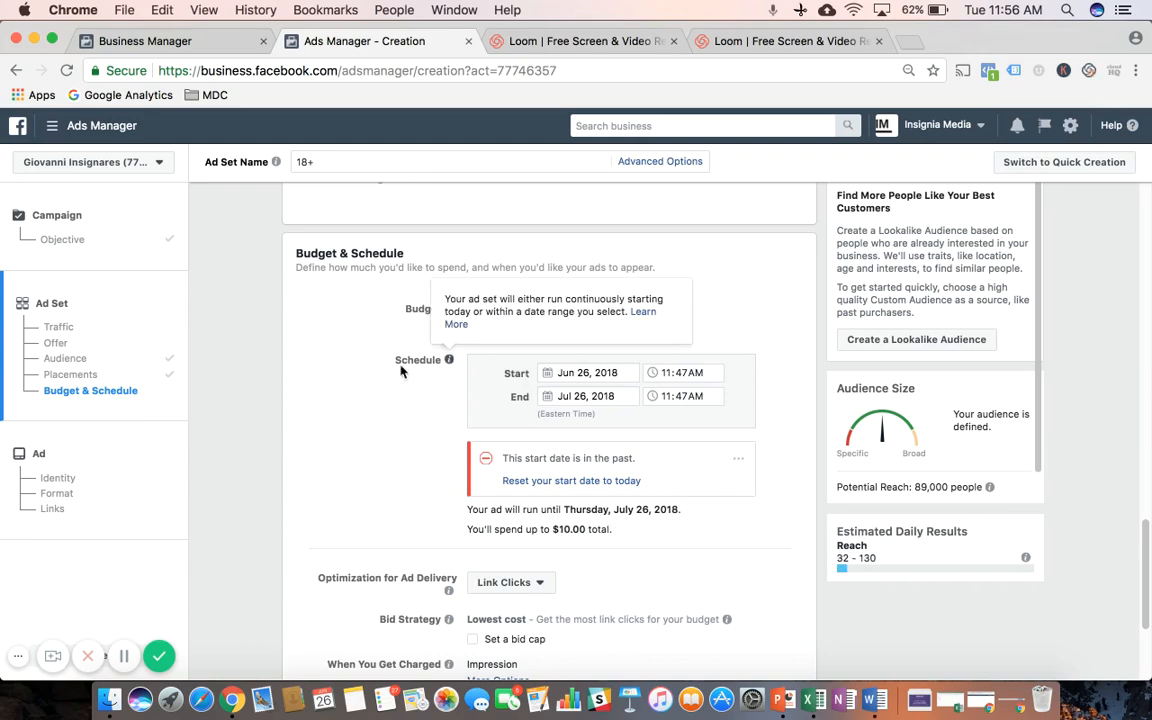
# Step: Set the ad set's schedule to start on Jun 26, 2018 at 12:00 PM
pyautogui.click(604, 373)
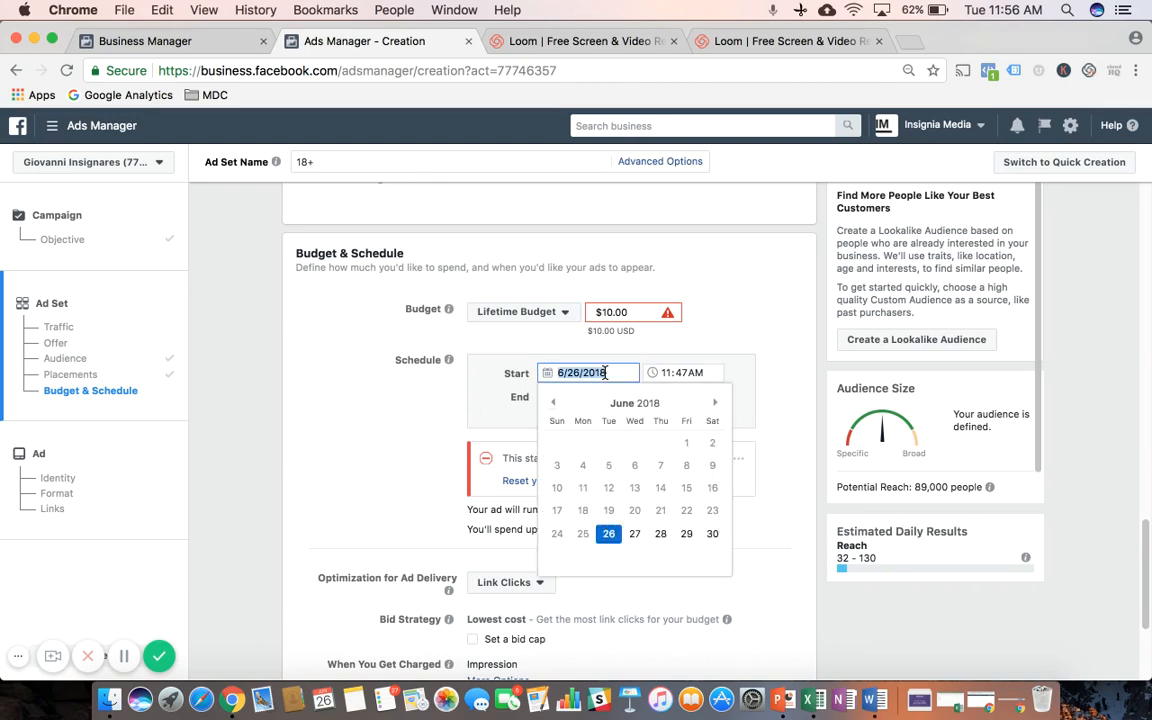
pyautogui.click(609, 534)
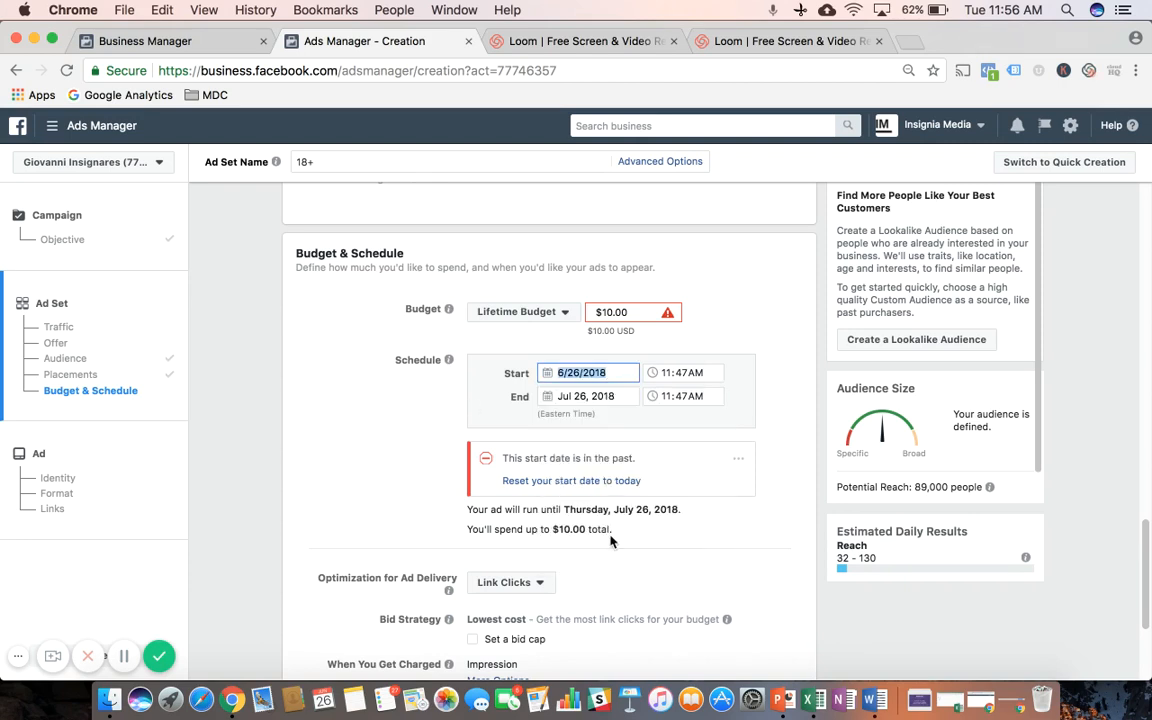
pyautogui.click(675, 375)
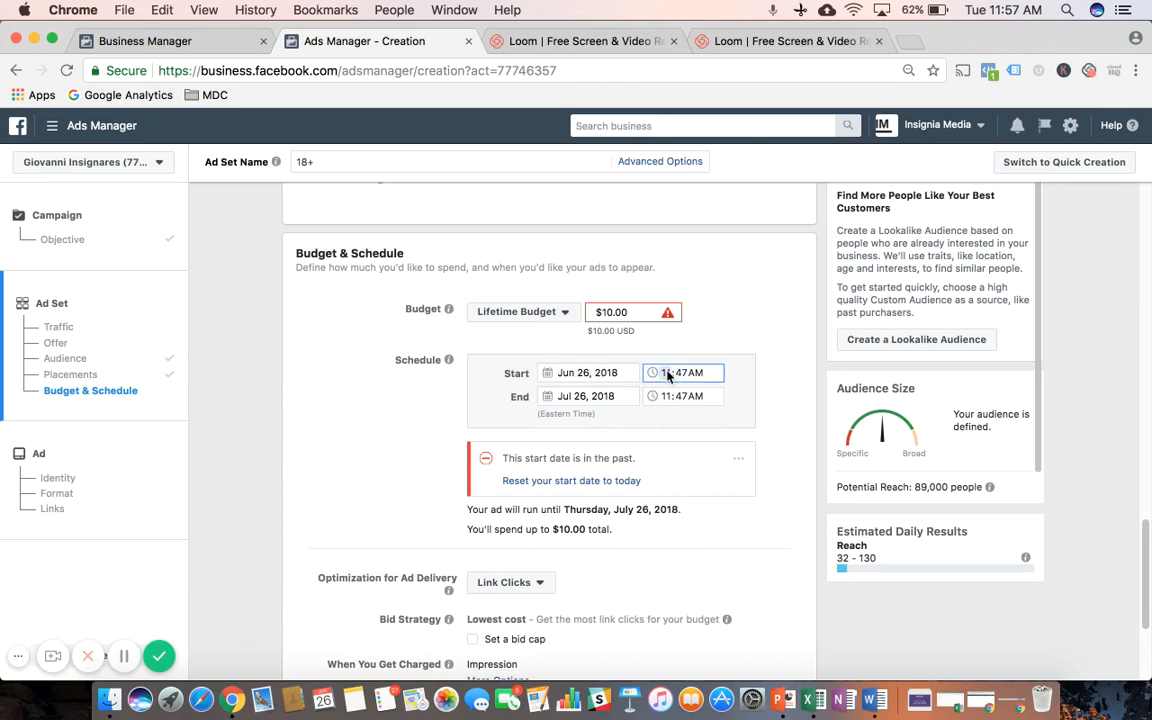
pyautogui.click(669, 374)
pyautogui.click(683, 376)
pyautogui.click(701, 373)
pyautogui.press('Up')
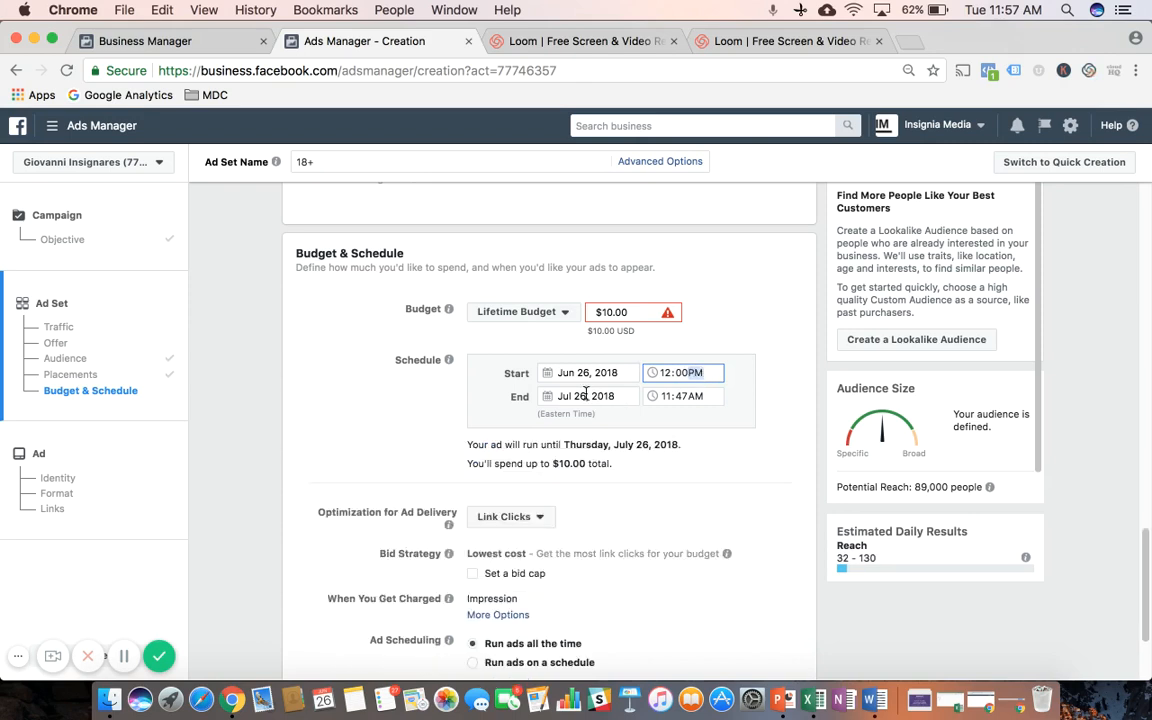
# Step: Set the ad set's schedule end date to Jun 29, 2018
pyautogui.click(595, 396)
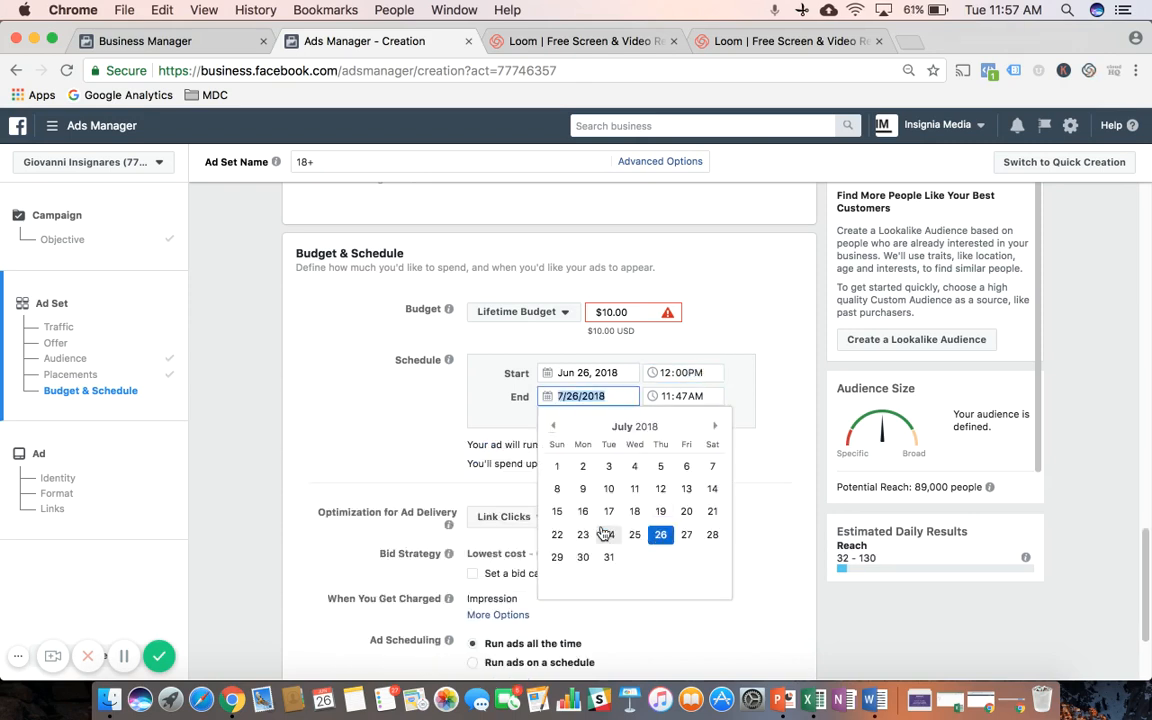
pyautogui.click(564, 372)
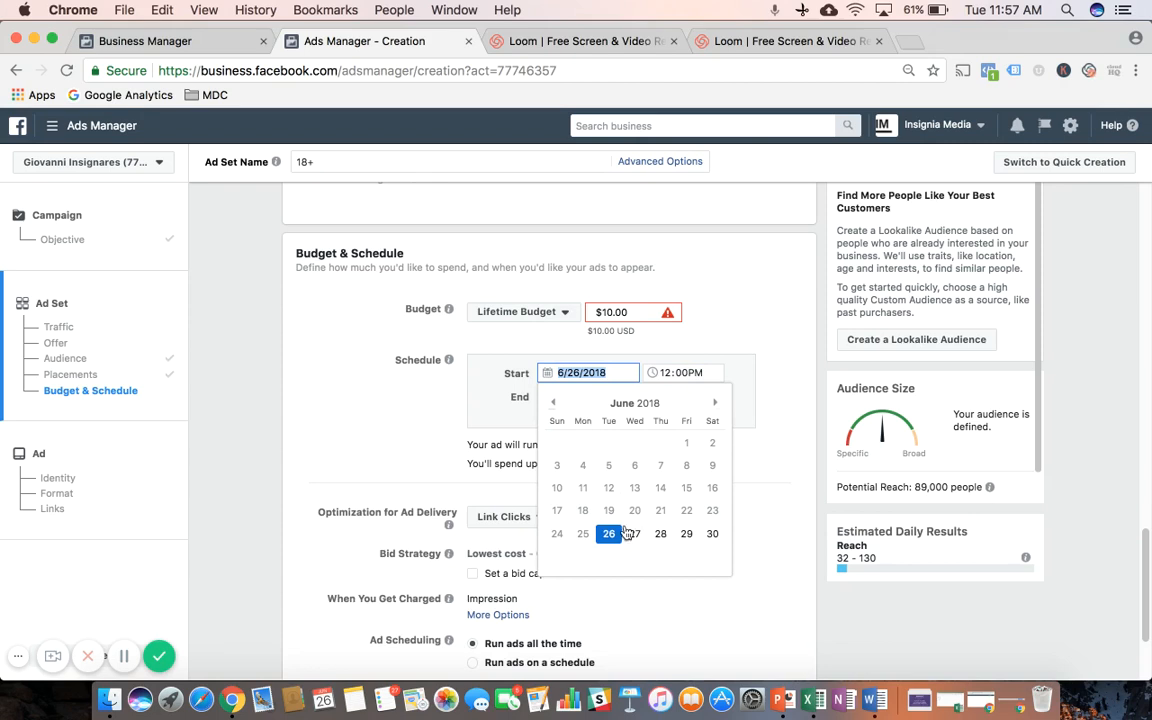
pyautogui.click(436, 355)
pyautogui.click(566, 396)
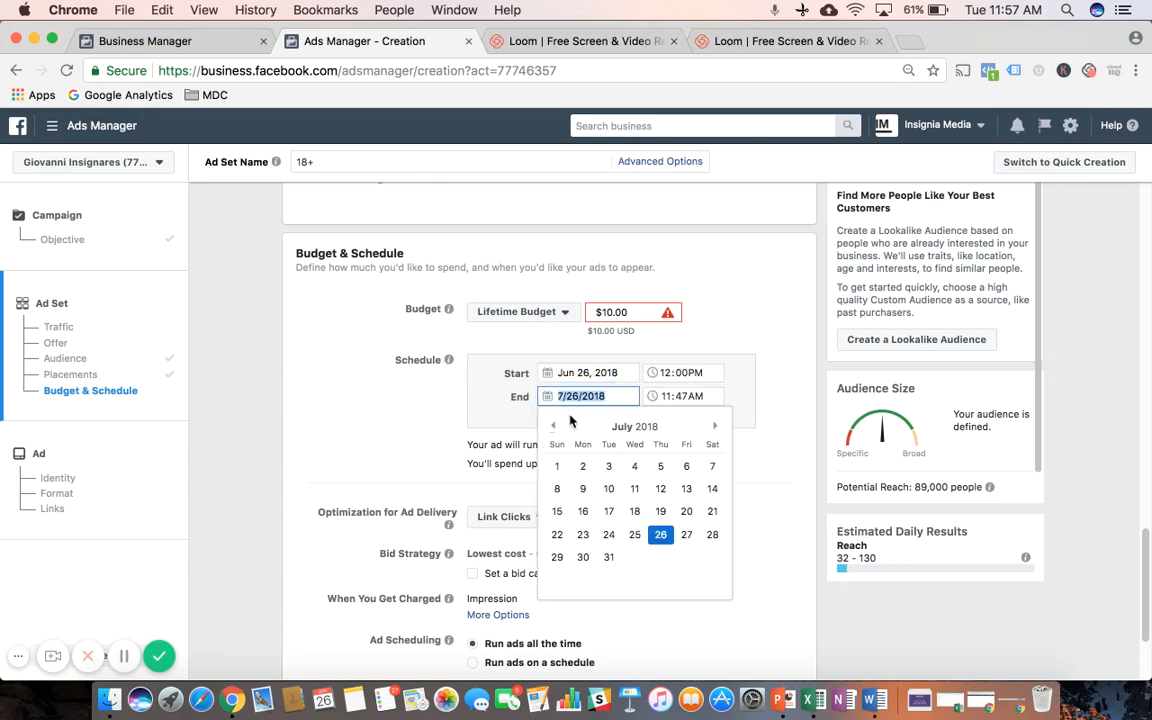
pyautogui.click(553, 425)
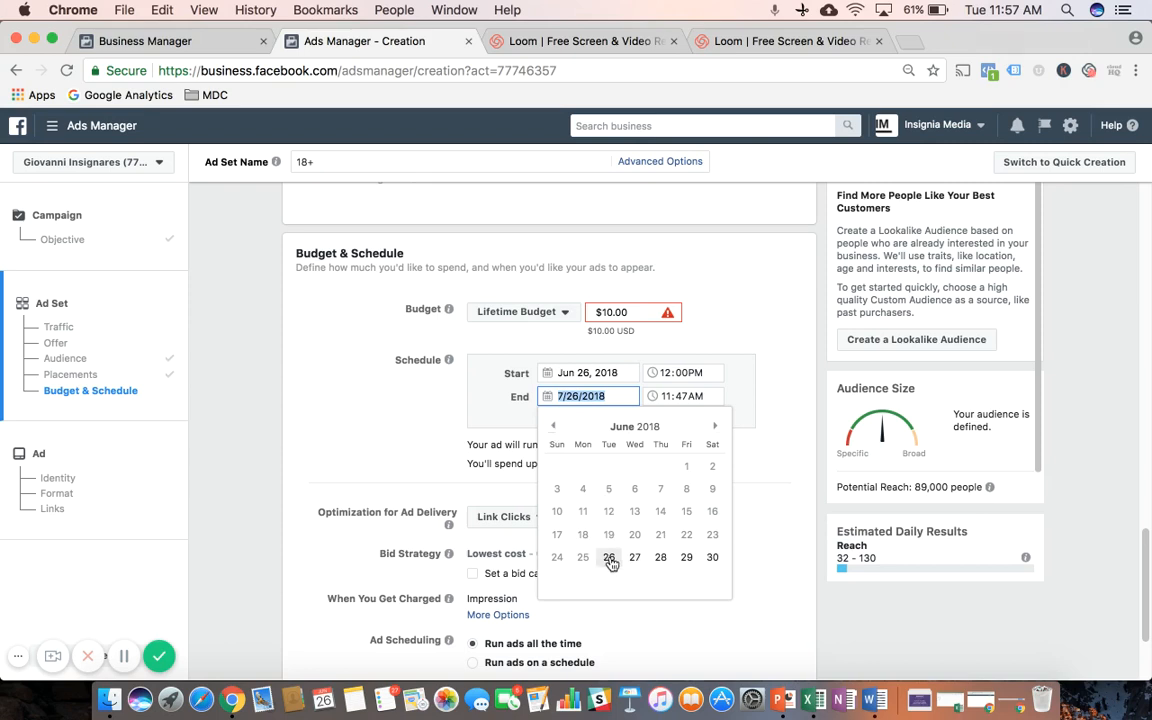
pyautogui.click(686, 557)
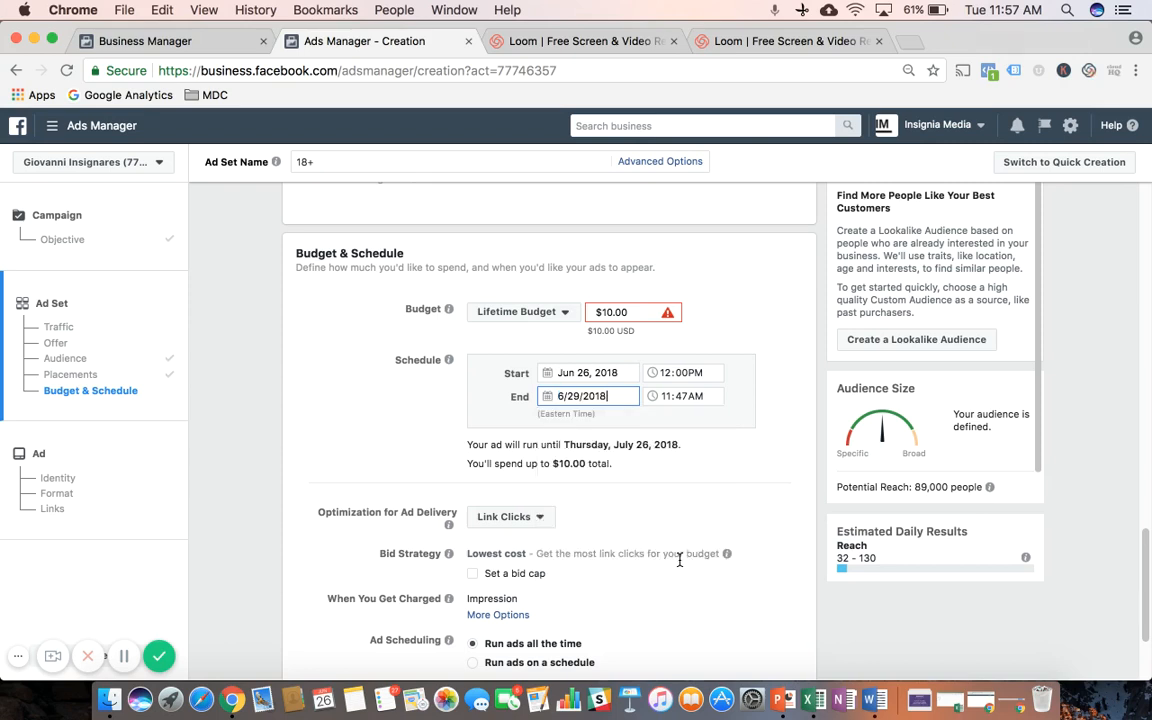
pyautogui.click(378, 415)
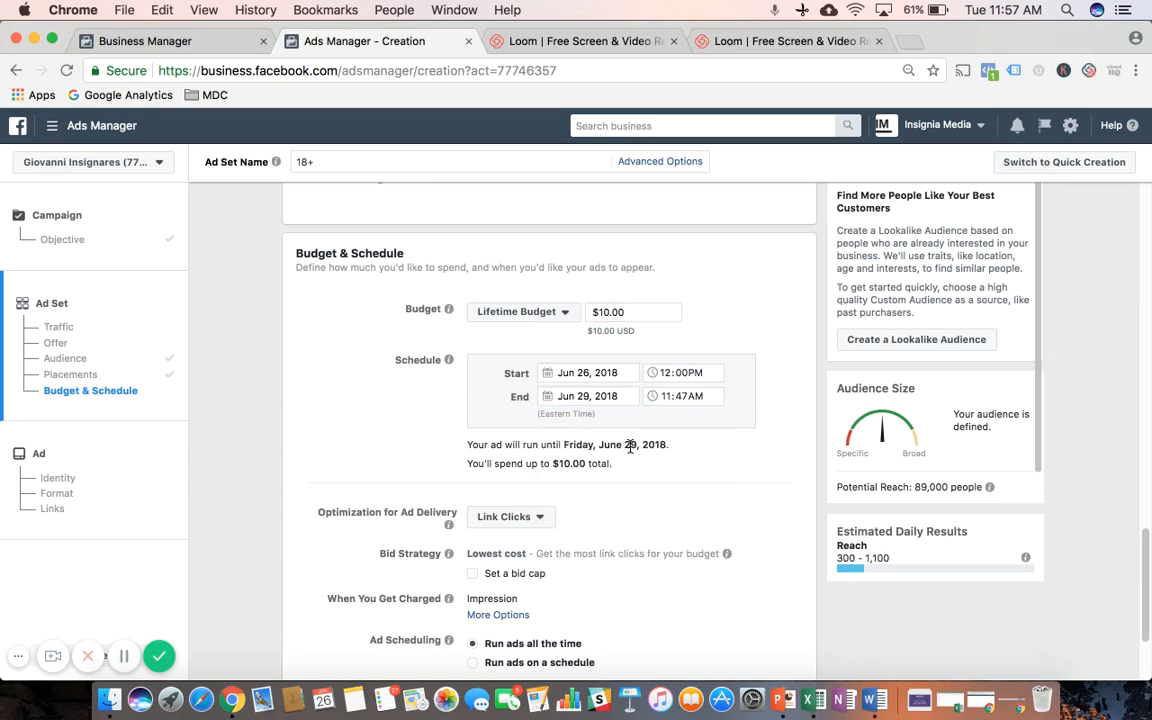
# Step: Set the schedule's end time to 12:00 PM
pyautogui.click(669, 401)
pyautogui.write('12')
pyautogui.click(707, 401)
pyautogui.click(701, 400)
pyautogui.write('p')
pyautogui.click(792, 392)
# Step: Keep the remaining delivery and bidding options as they are and continue to the ad setup
pyautogui.scroll(-2, 771, 455)
pyautogui.scroll(-1, 771, 453)
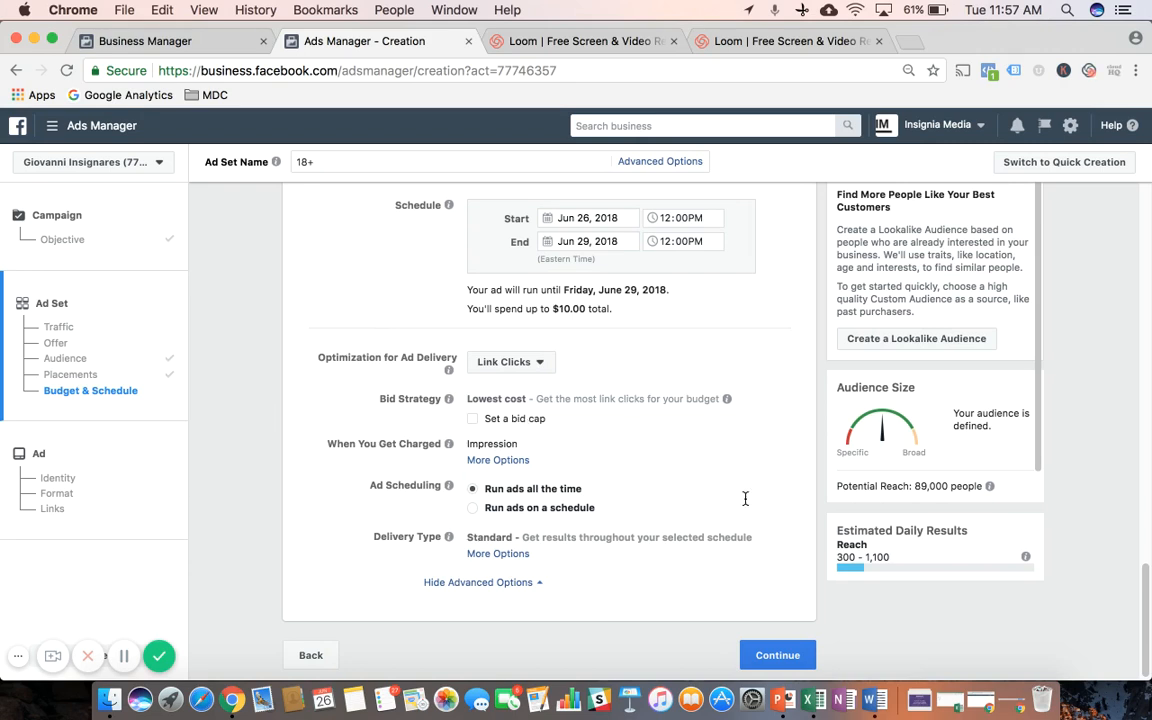
pyautogui.moveTo(530, 400)
pyautogui.click(777, 655)
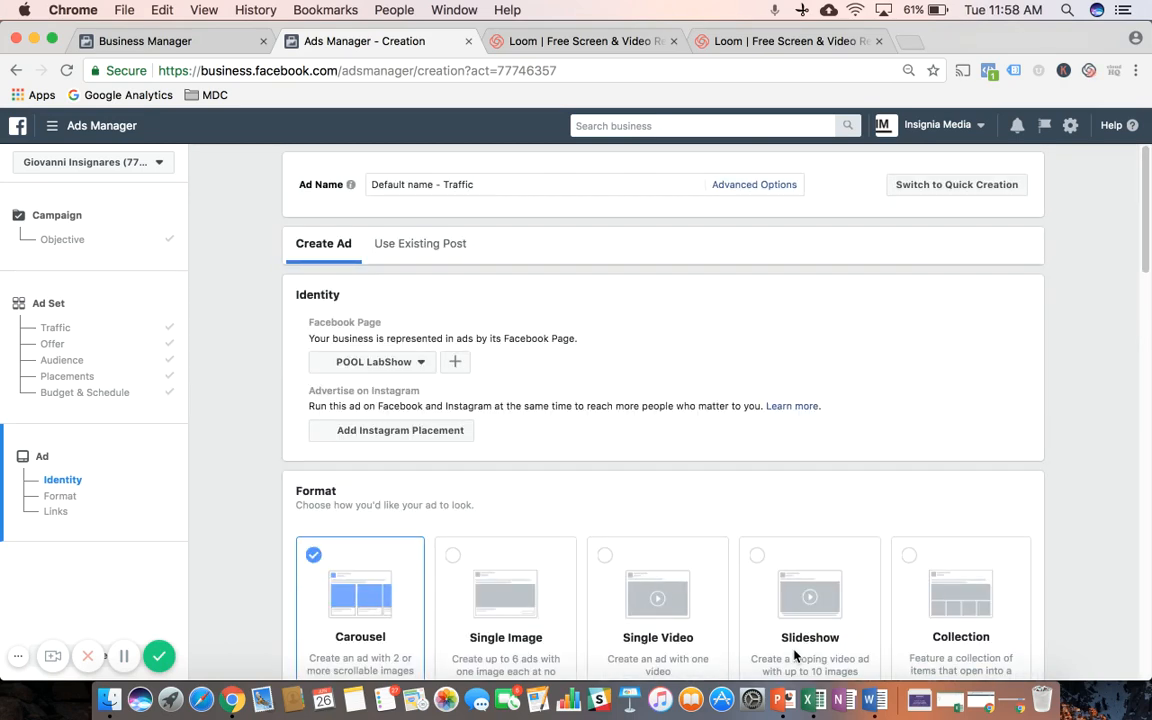
# Step: Choose Insignia Media from the personal pages as the Facebook Page that represents the ad
pyautogui.click(422, 363)
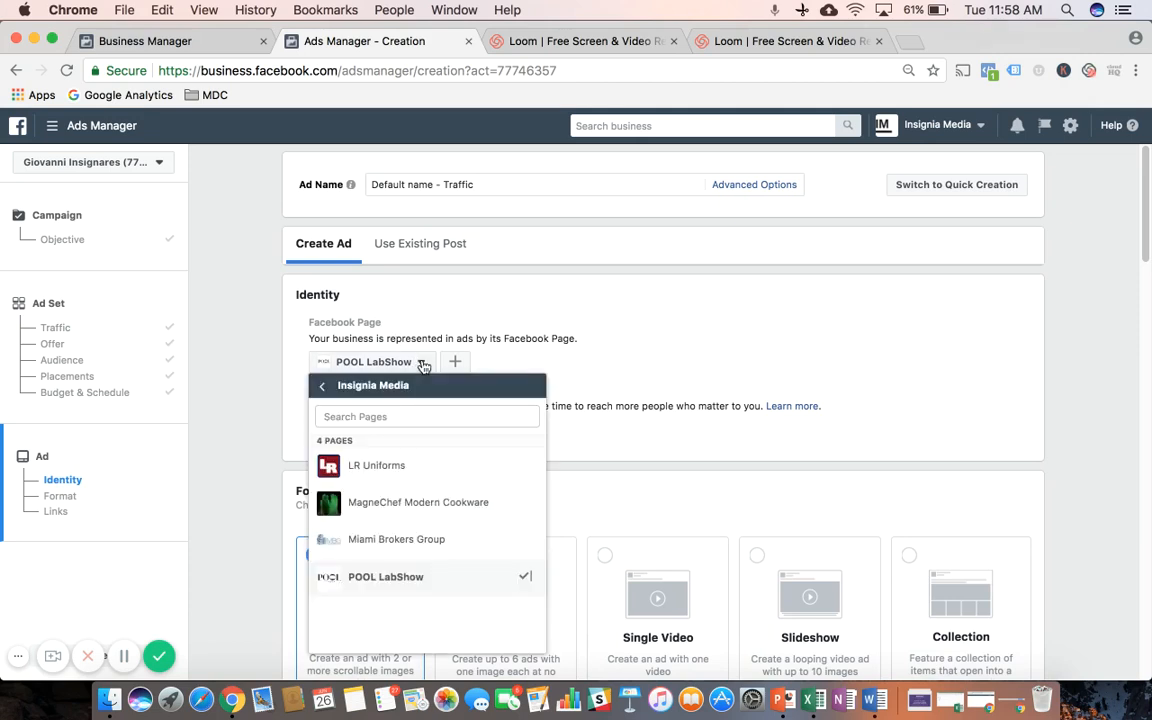
pyautogui.click(322, 385)
pyautogui.scroll(-5, 485, 568)
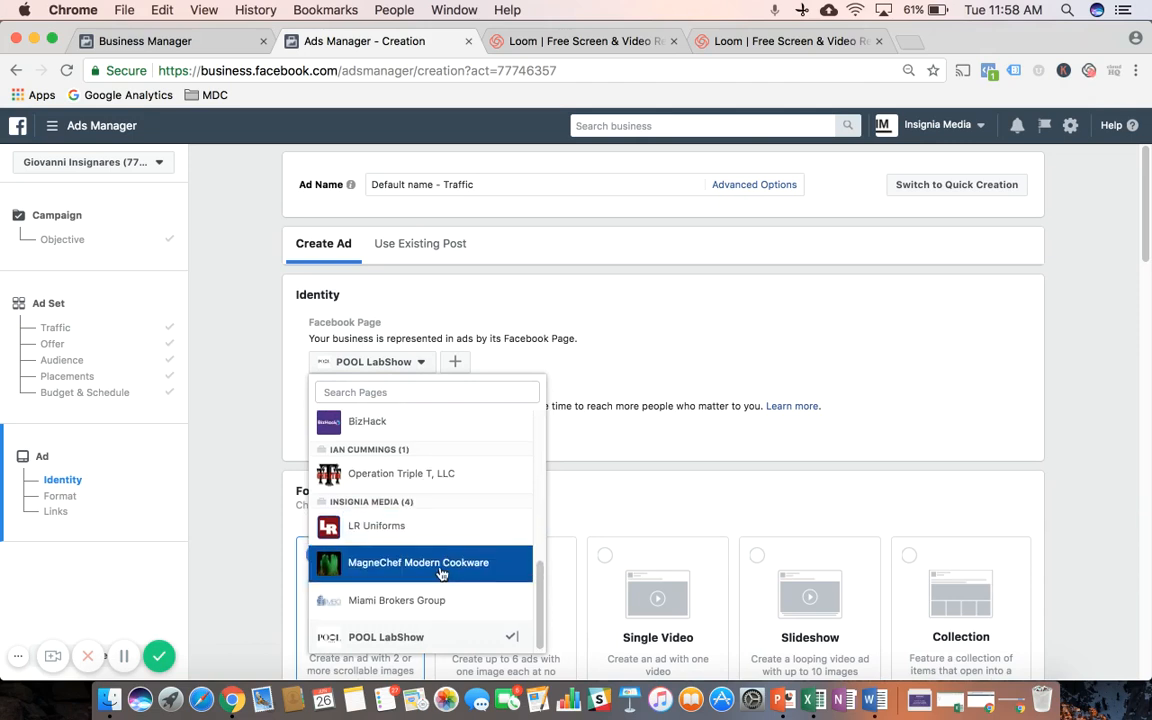
pyautogui.scroll(4, 446, 553)
pyautogui.scroll(5, 453, 552)
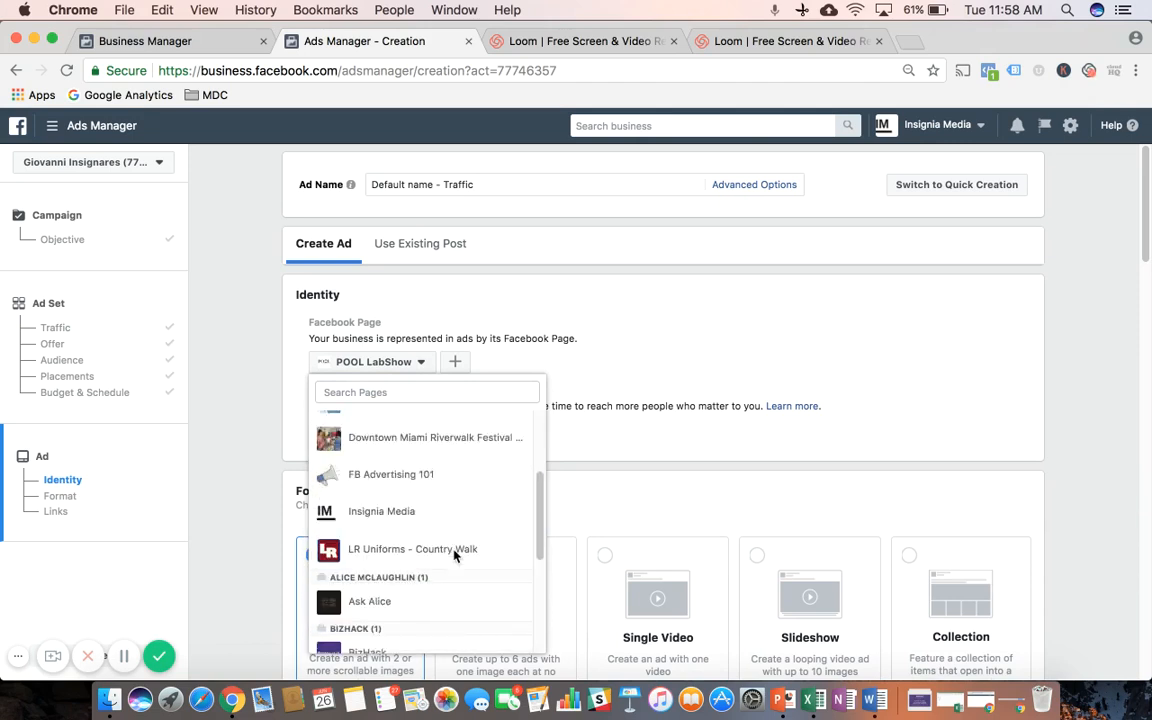
pyautogui.scroll(2, 452, 547)
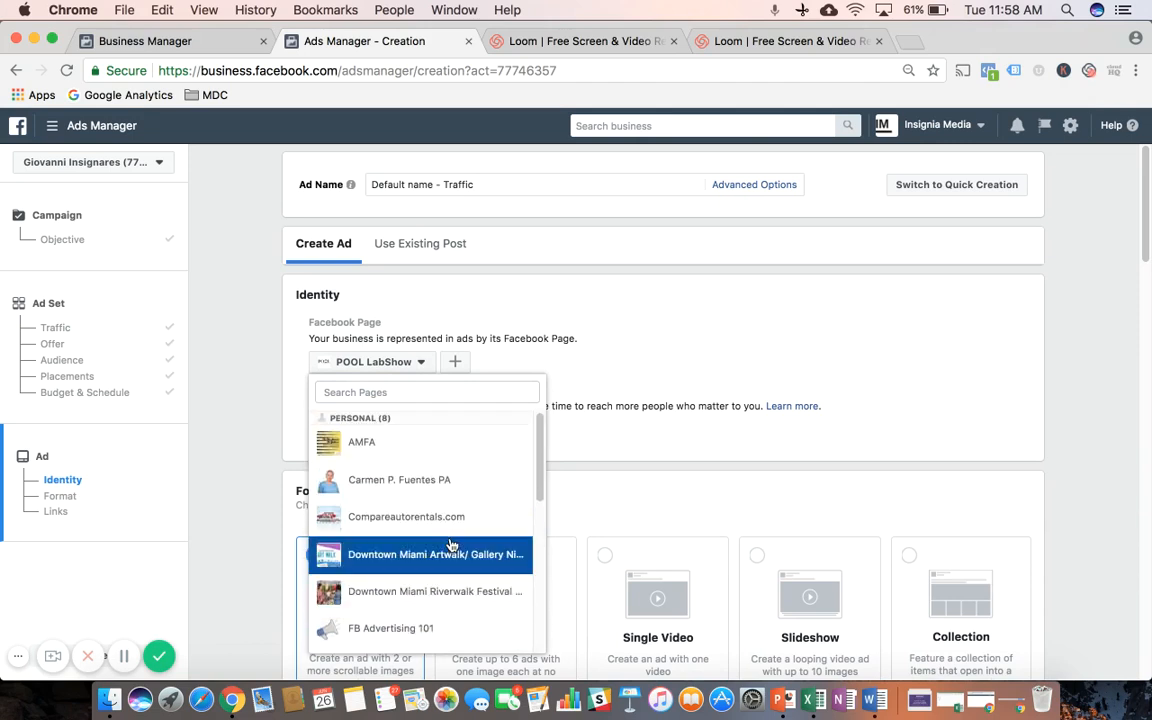
pyautogui.scroll(-2, 452, 547)
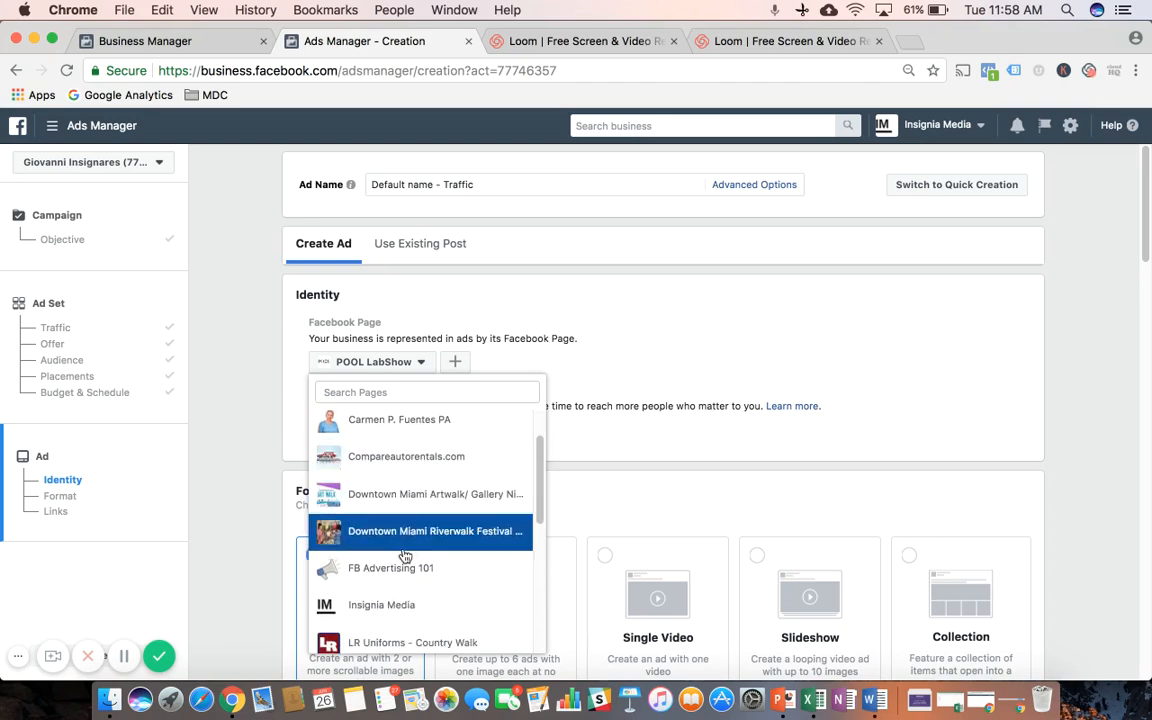
pyautogui.click(405, 610)
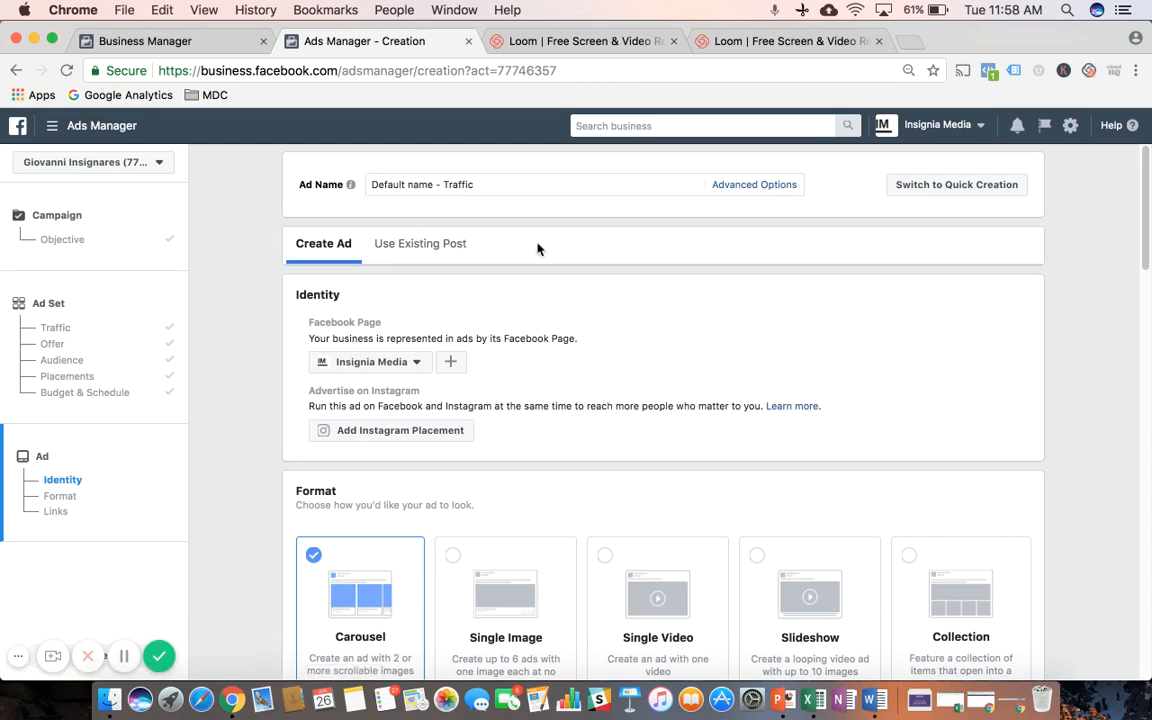
pyautogui.tripleClick(500, 186)
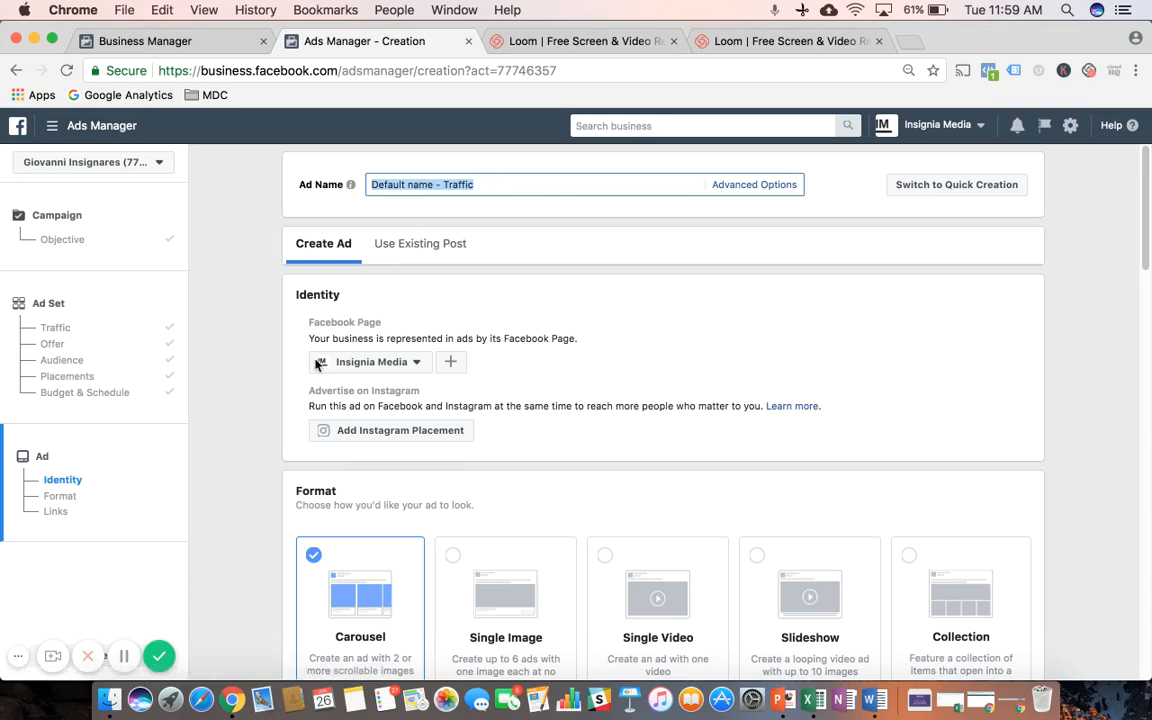
pyautogui.click(398, 431)
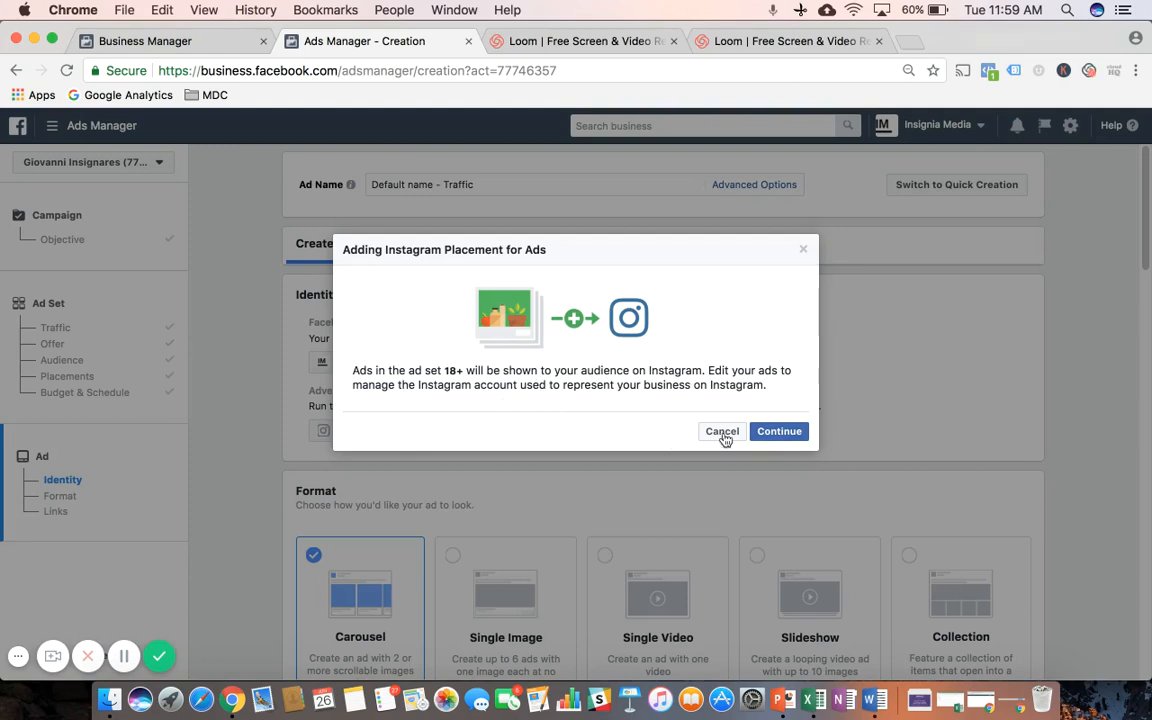
pyautogui.click(803, 251)
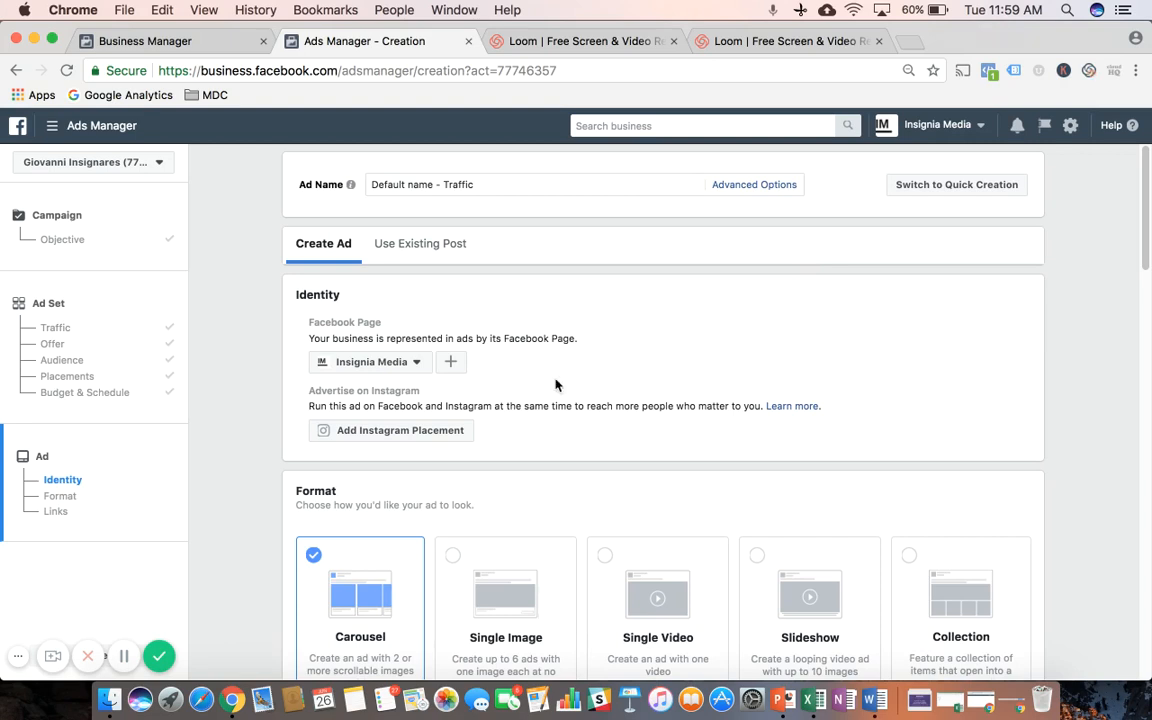
# Step: Choose Single Image as the ad format
pyautogui.scroll(-1, 1075, 344)
pyautogui.scroll(-4, 1075, 344)
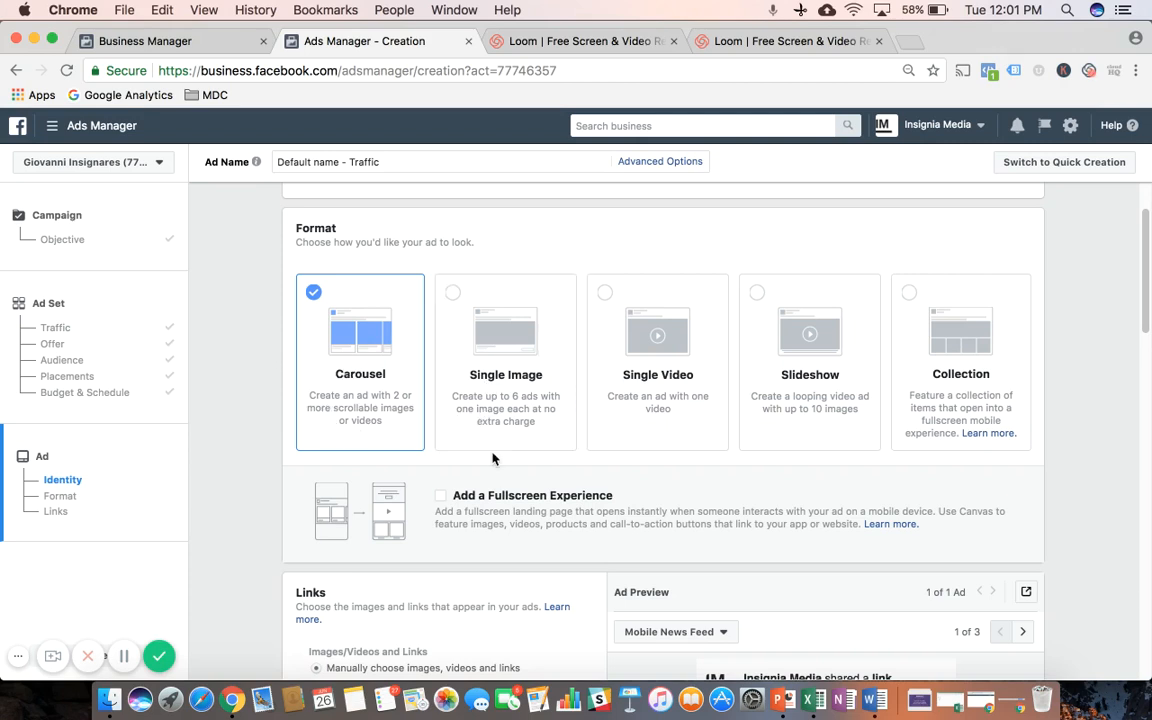
pyautogui.click(452, 293)
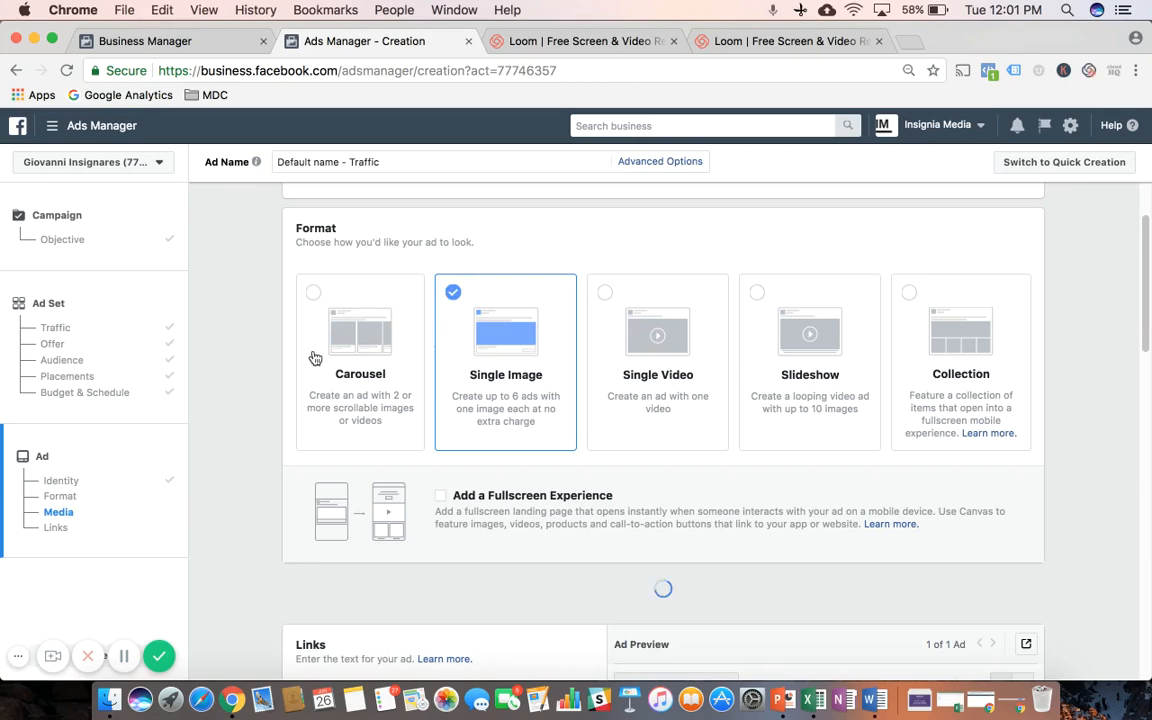
# Step: Examine the available image sources for the ad, including the account library, free stock images and page images
pyautogui.scroll(-1, 285, 349)
pyautogui.scroll(-6, 270, 352)
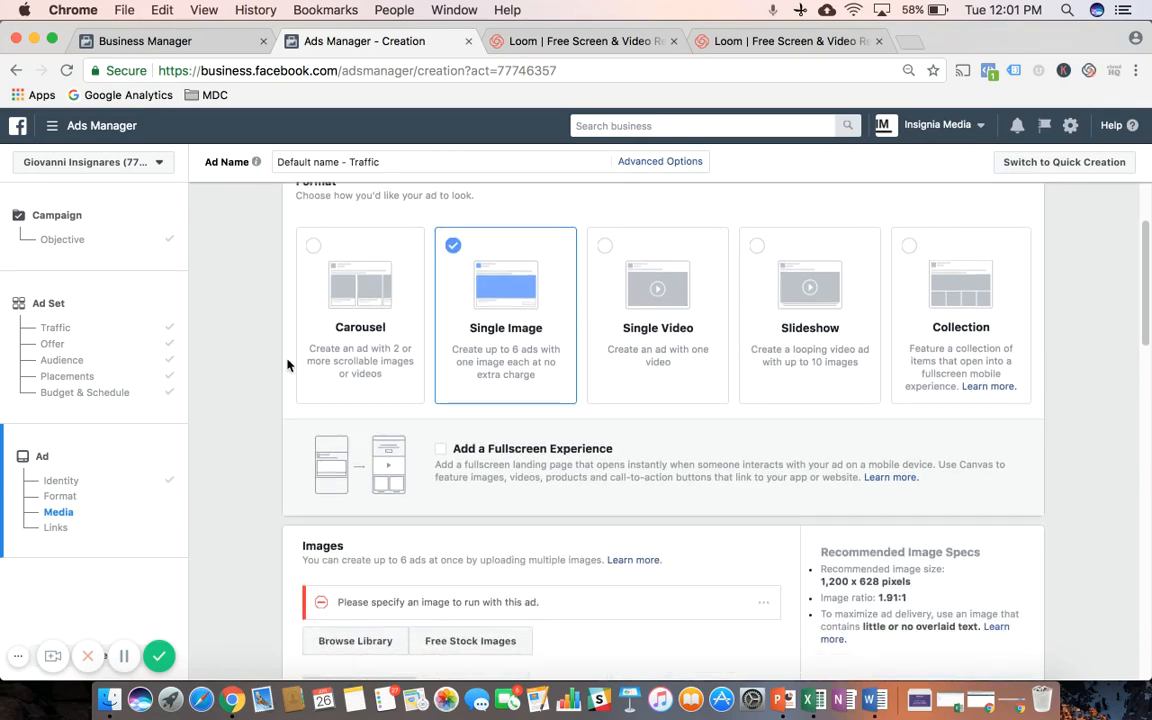
pyautogui.scroll(-1, 266, 357)
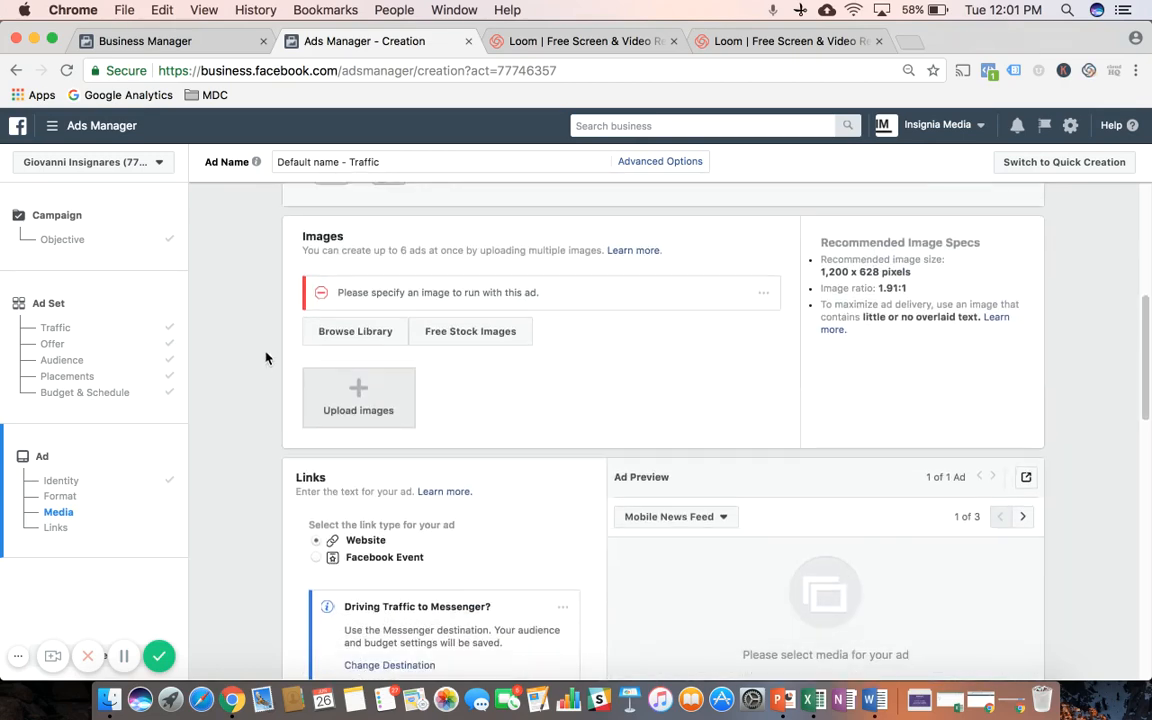
pyautogui.scroll(2, 266, 357)
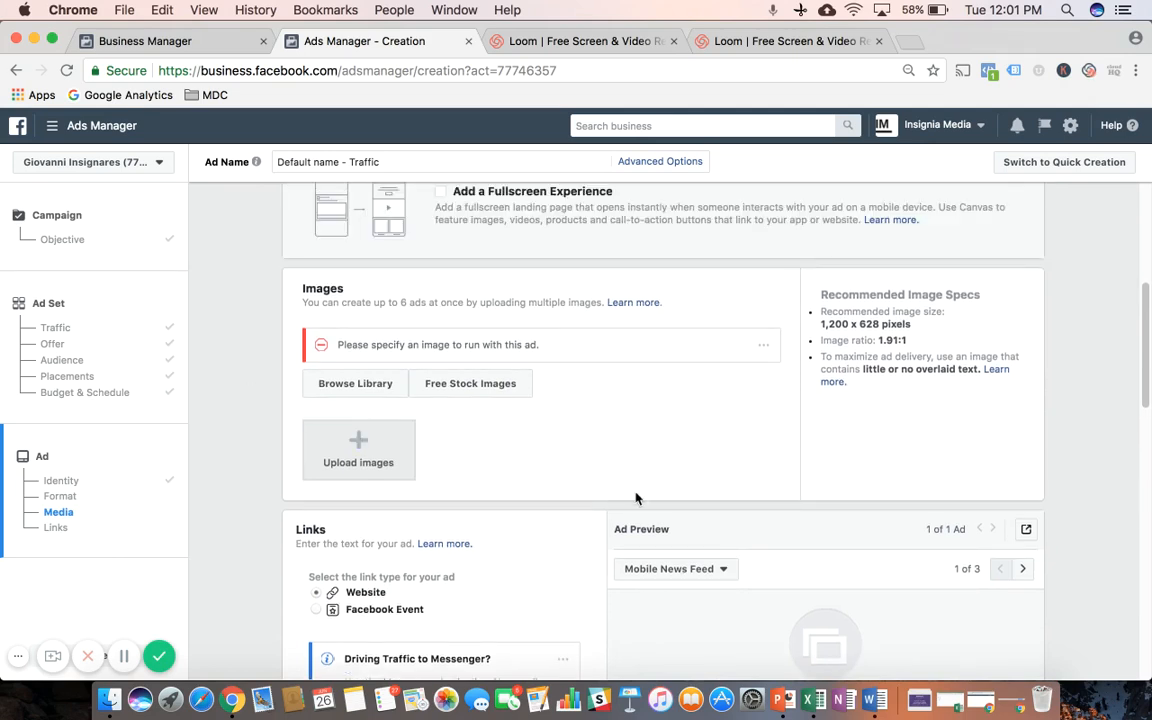
pyautogui.click(332, 391)
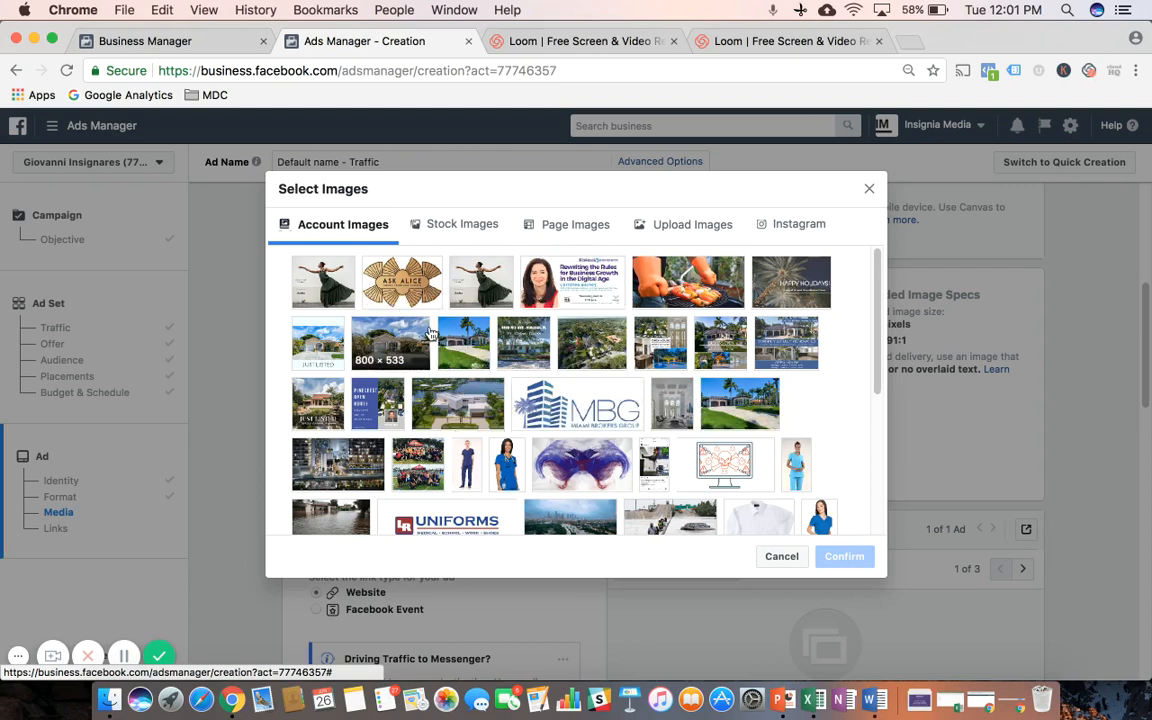
pyautogui.click(446, 233)
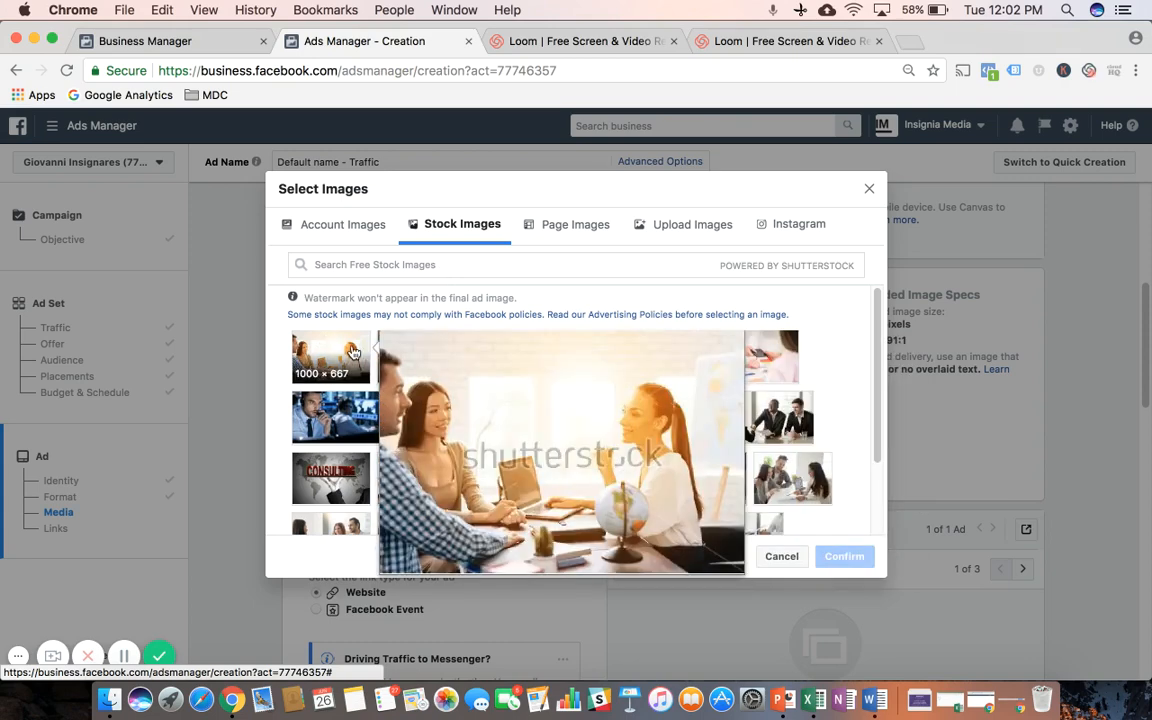
pyautogui.moveTo(368, 414)
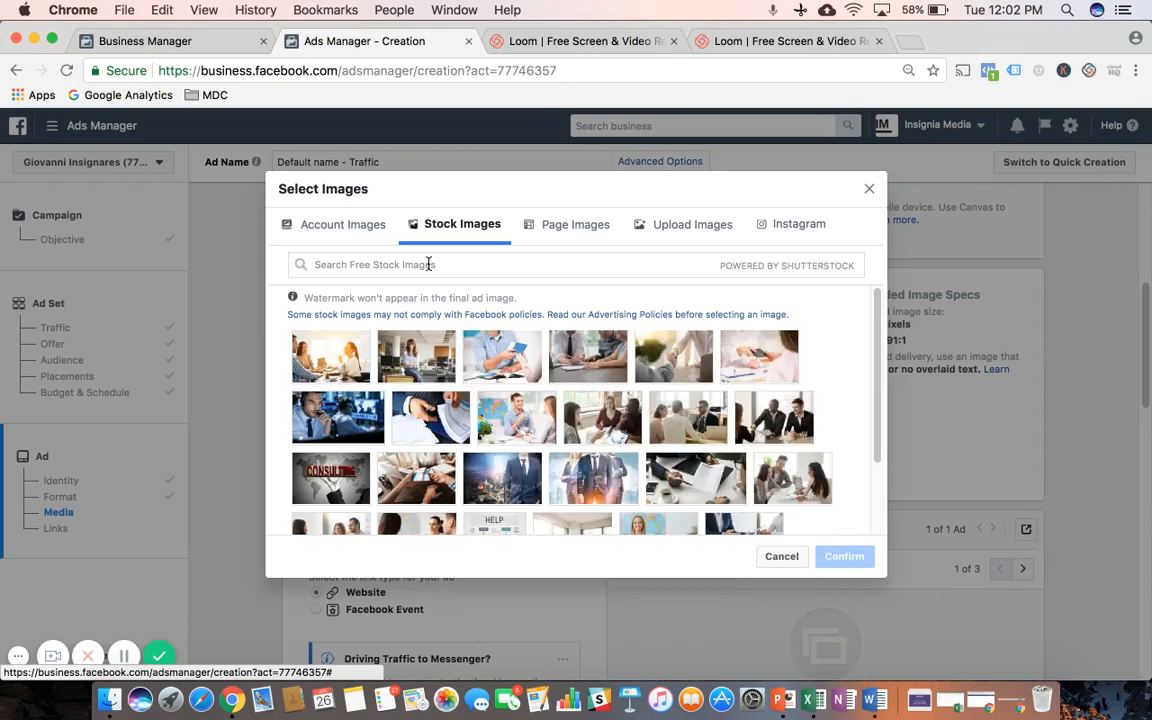
pyautogui.click(585, 239)
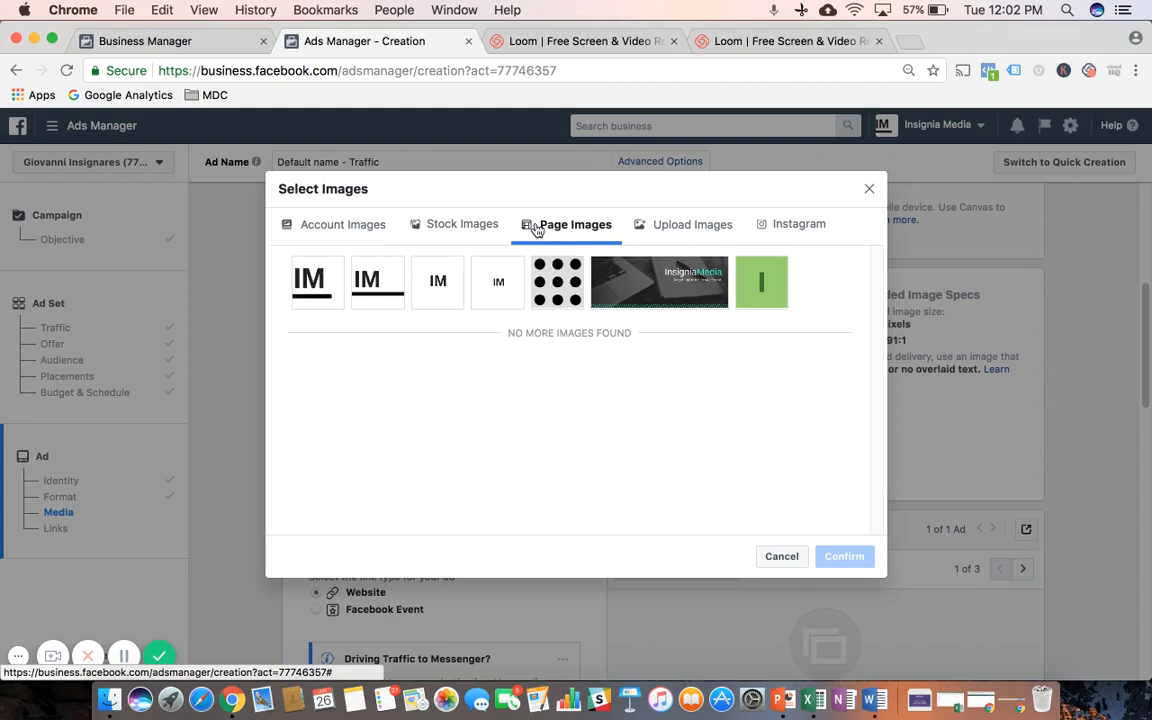
pyautogui.click(682, 233)
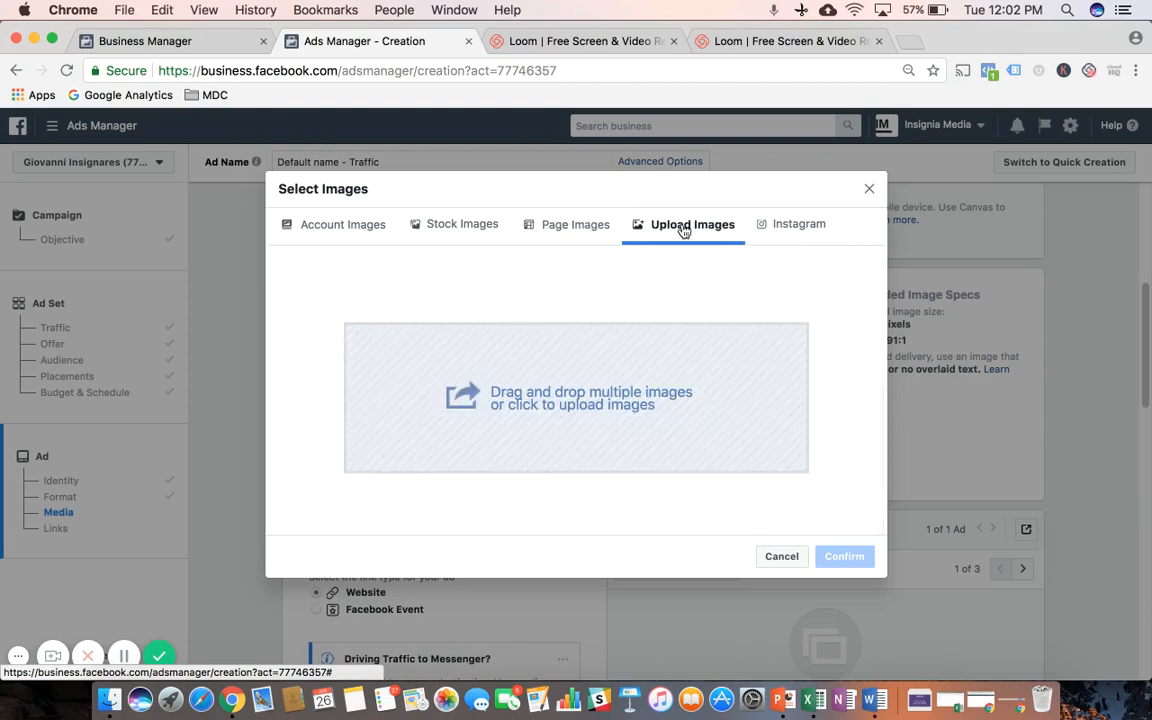
pyautogui.click(550, 407)
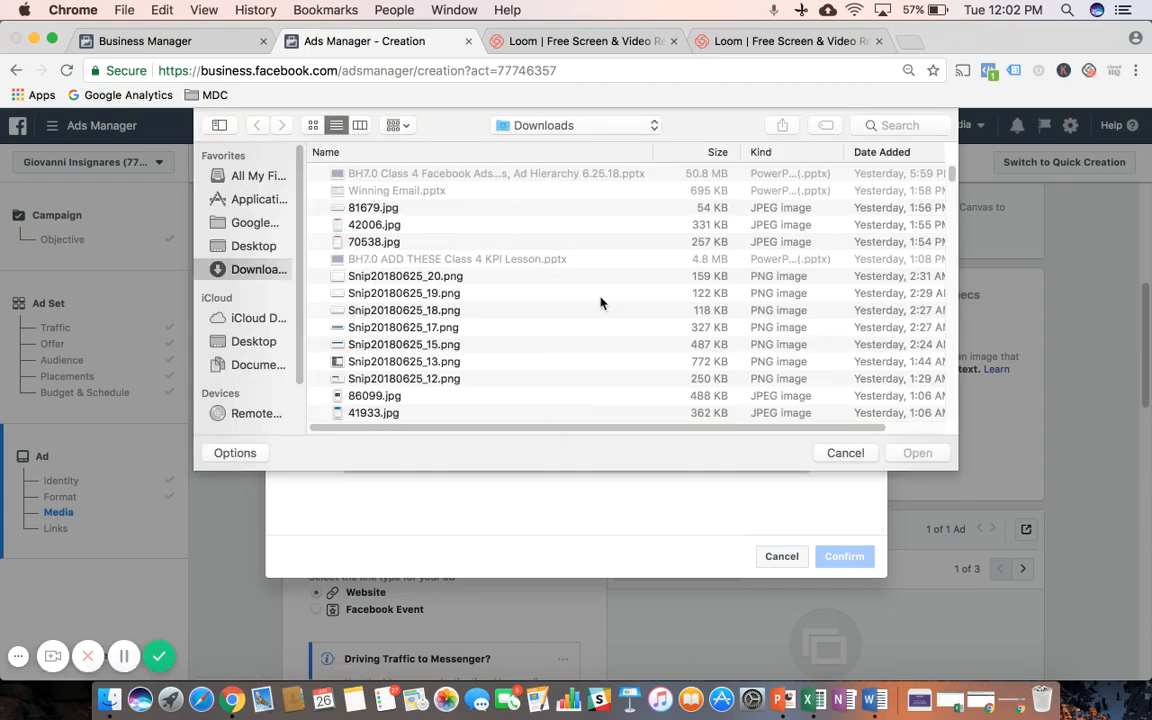
pyautogui.scroll(-5, 571, 257)
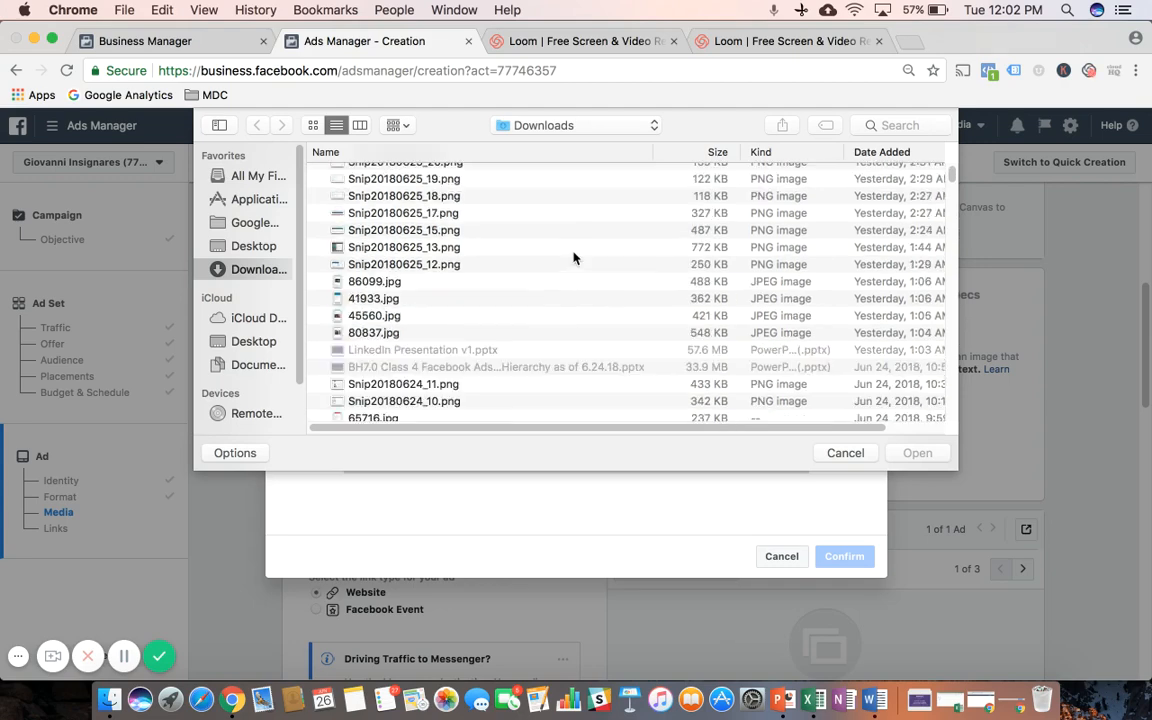
pyautogui.scroll(5, 575, 259)
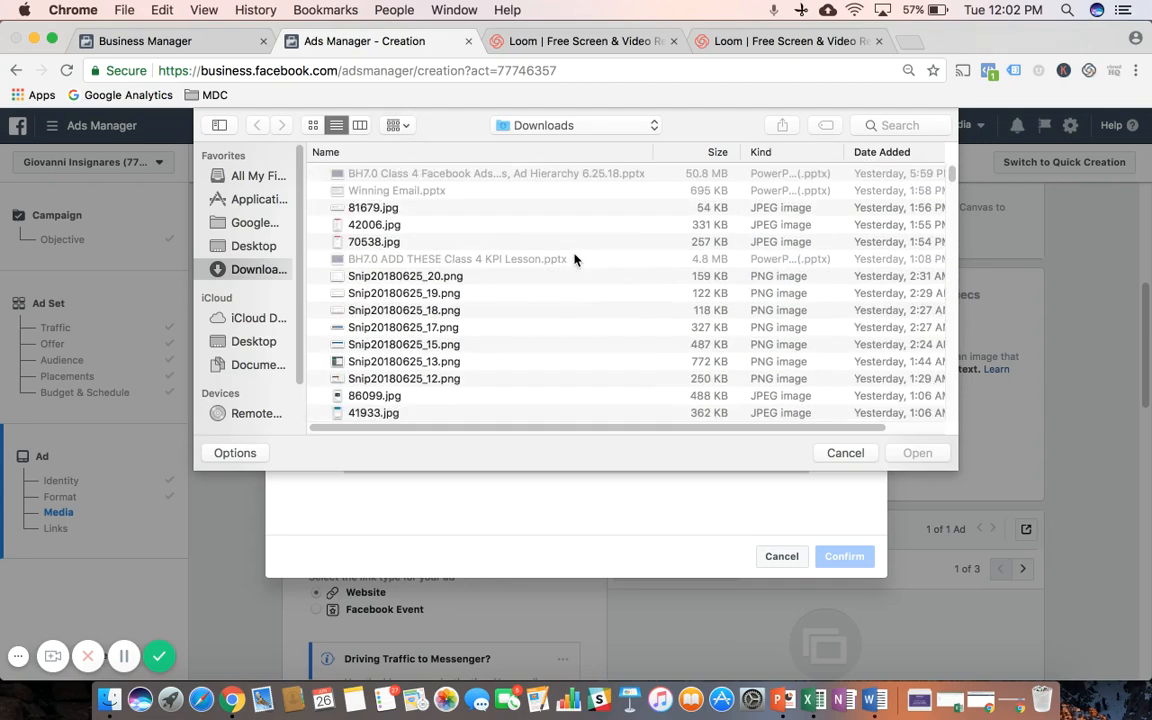
pyautogui.click(845, 453)
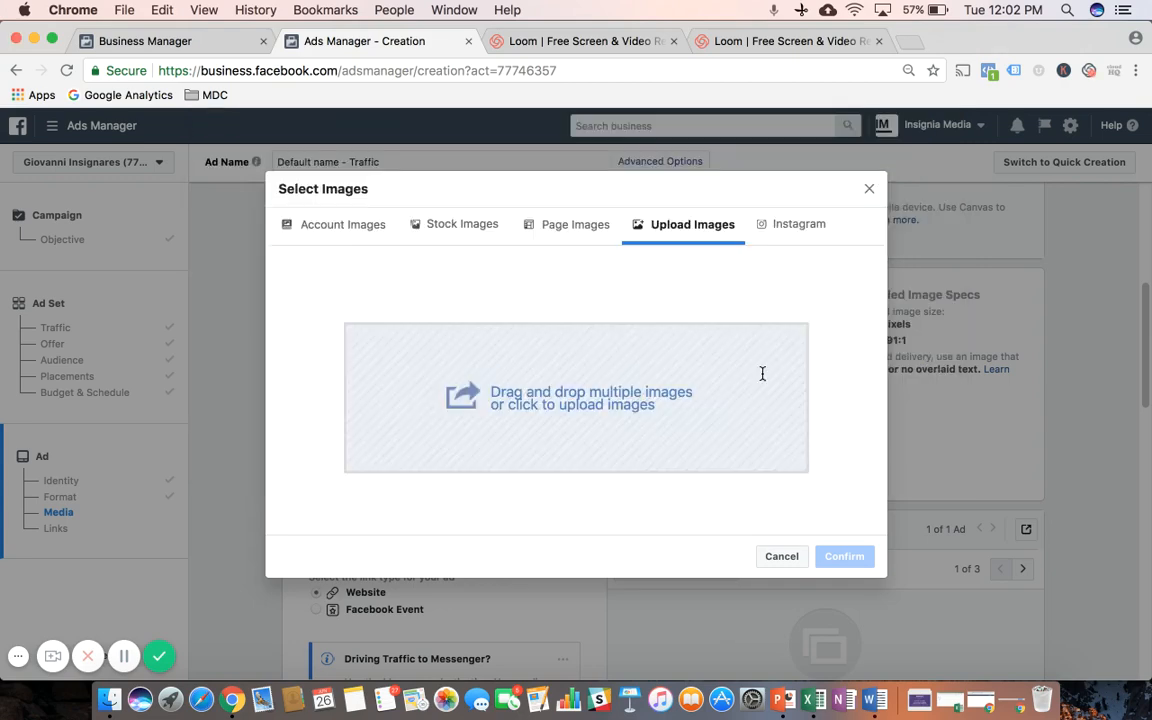
# Step: Choose the BizHack "Rewriting the Rules for Business Growth in the Digital Age" picture from the account images as the ad image
pyautogui.click(332, 236)
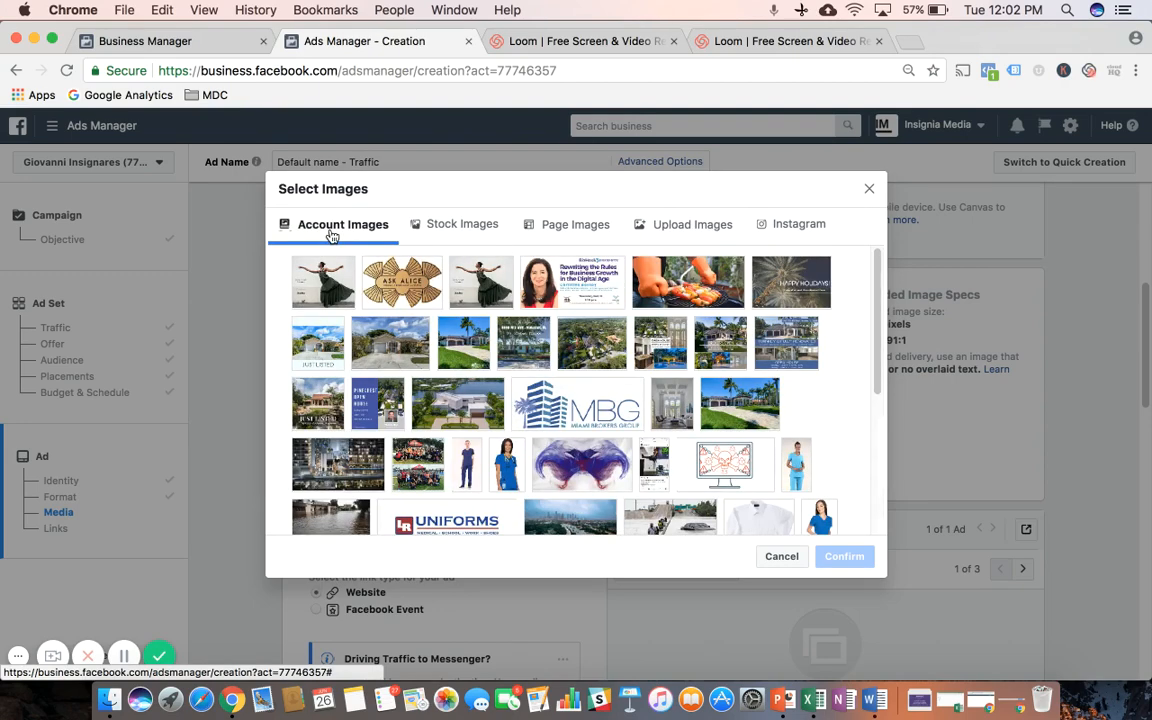
pyautogui.click(594, 289)
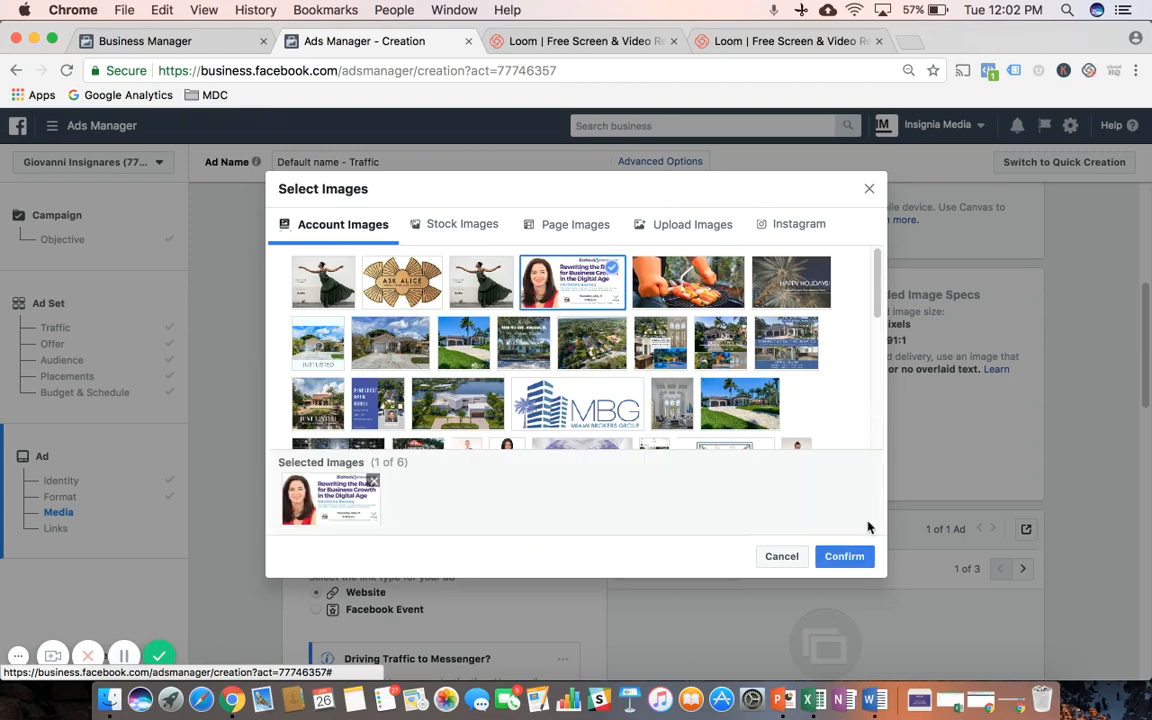
pyautogui.click(845, 556)
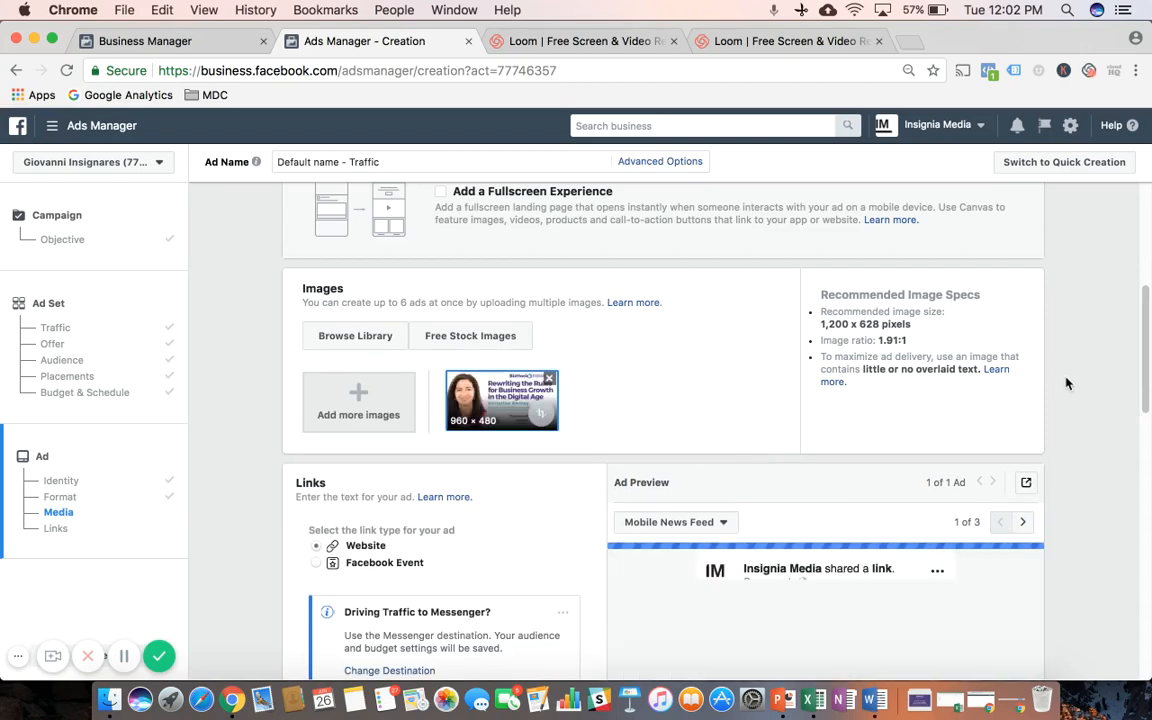
# Step: Enter "This appears over the image" as the ad's main text
pyautogui.scroll(-1, 1075, 381)
pyautogui.scroll(-3, 1072, 385)
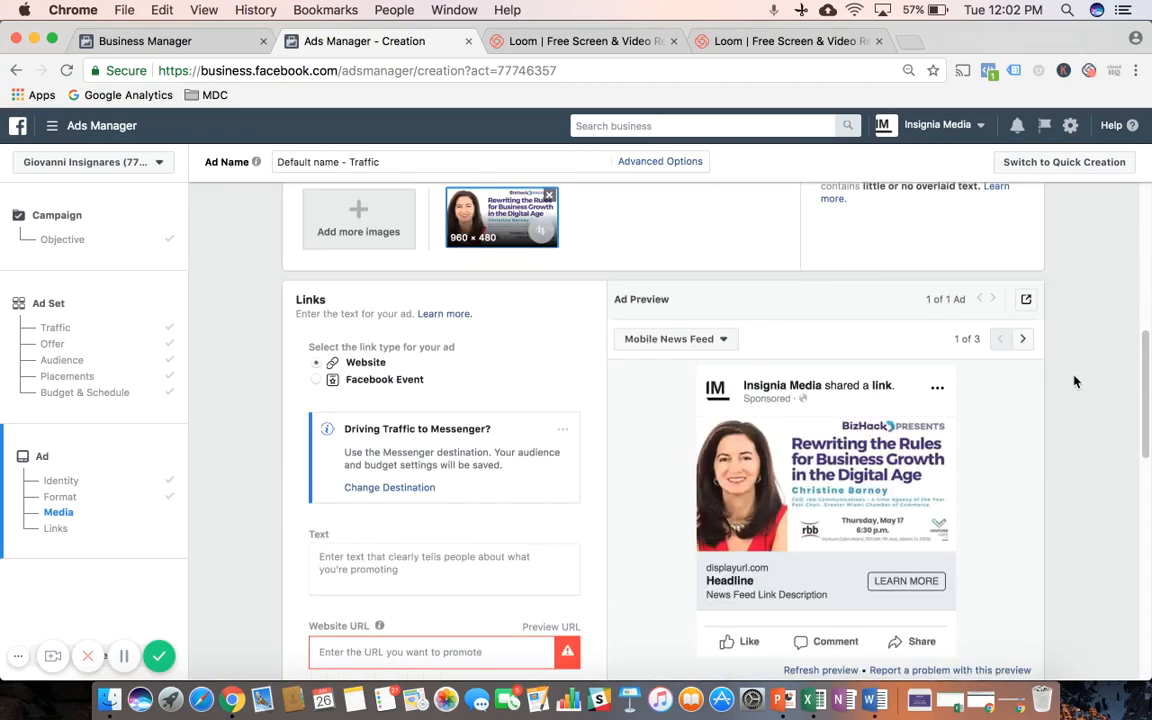
pyautogui.scroll(-1, 700, 450)
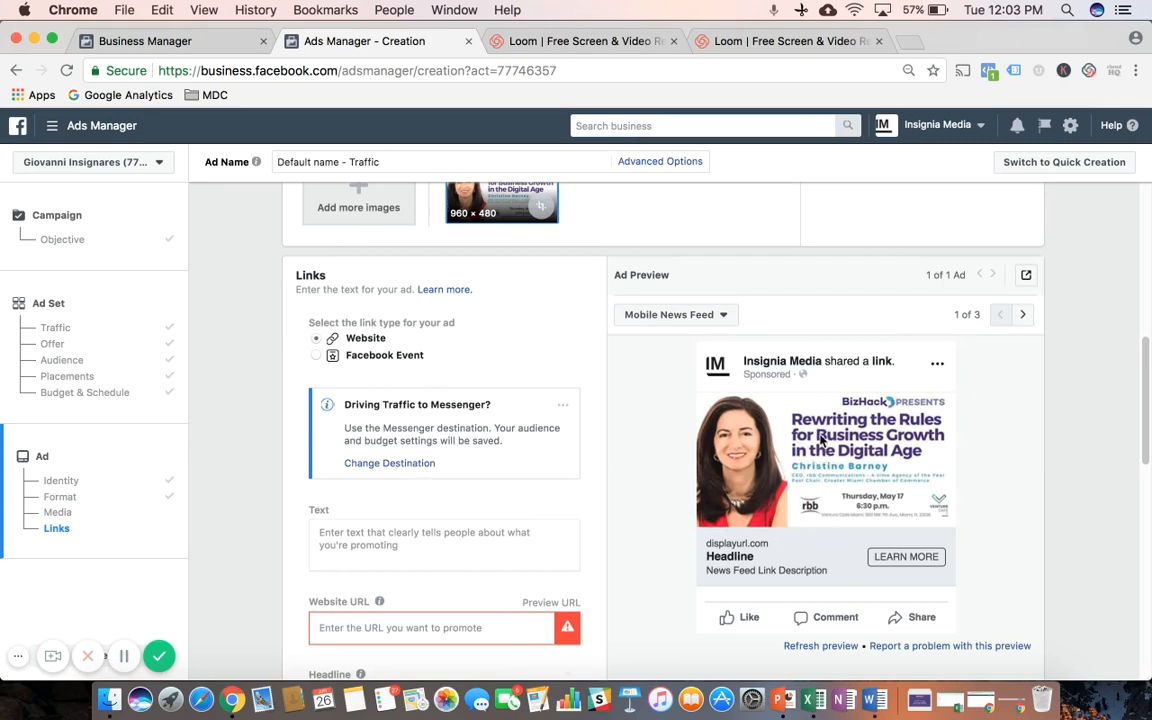
pyautogui.scroll(-1, 643, 449)
pyautogui.scroll(-2, 643, 449)
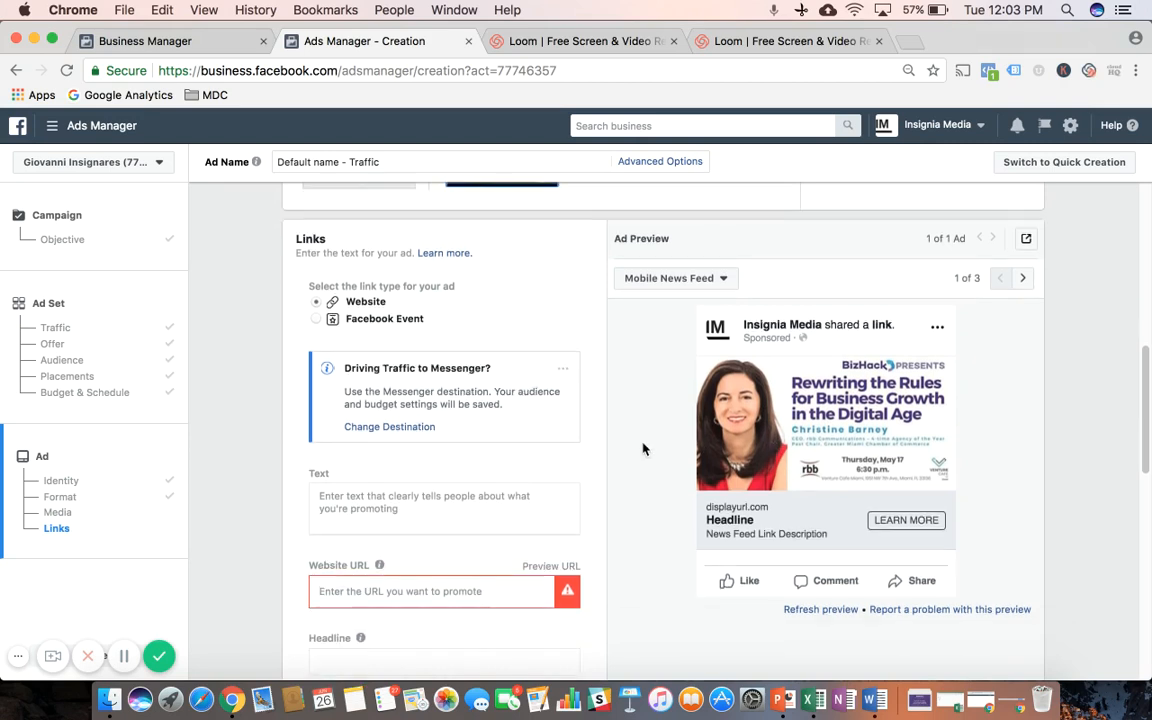
pyautogui.scroll(-2, 643, 449)
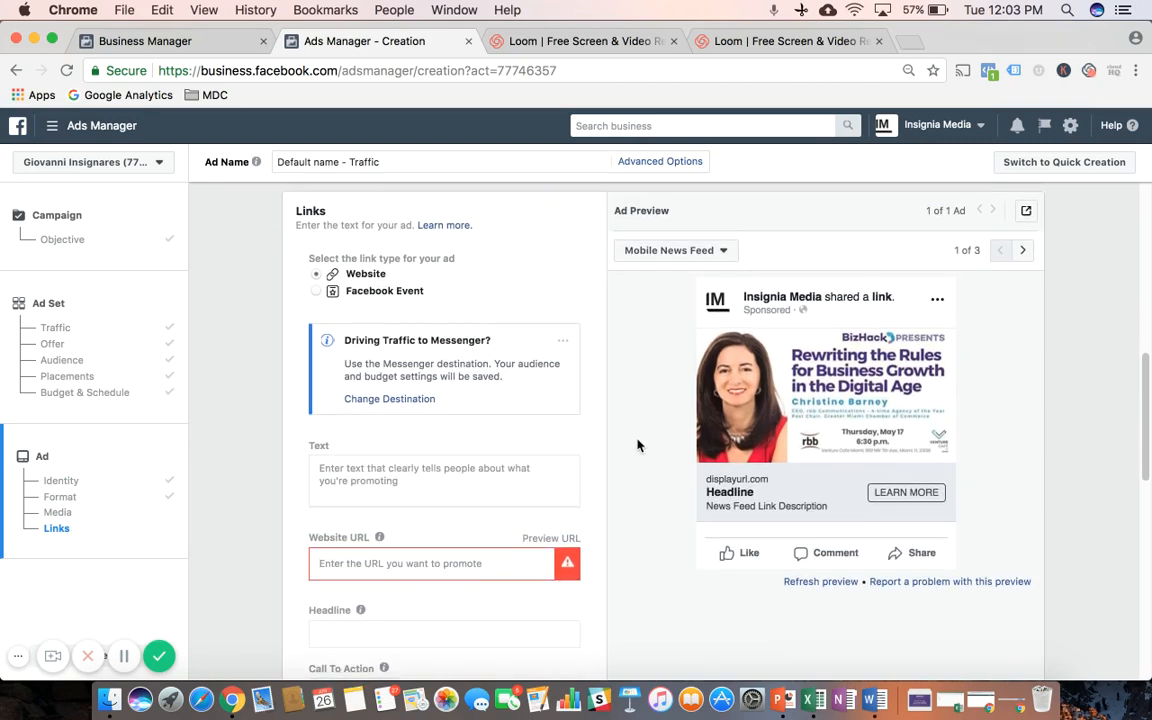
pyautogui.scroll(-2, 638, 445)
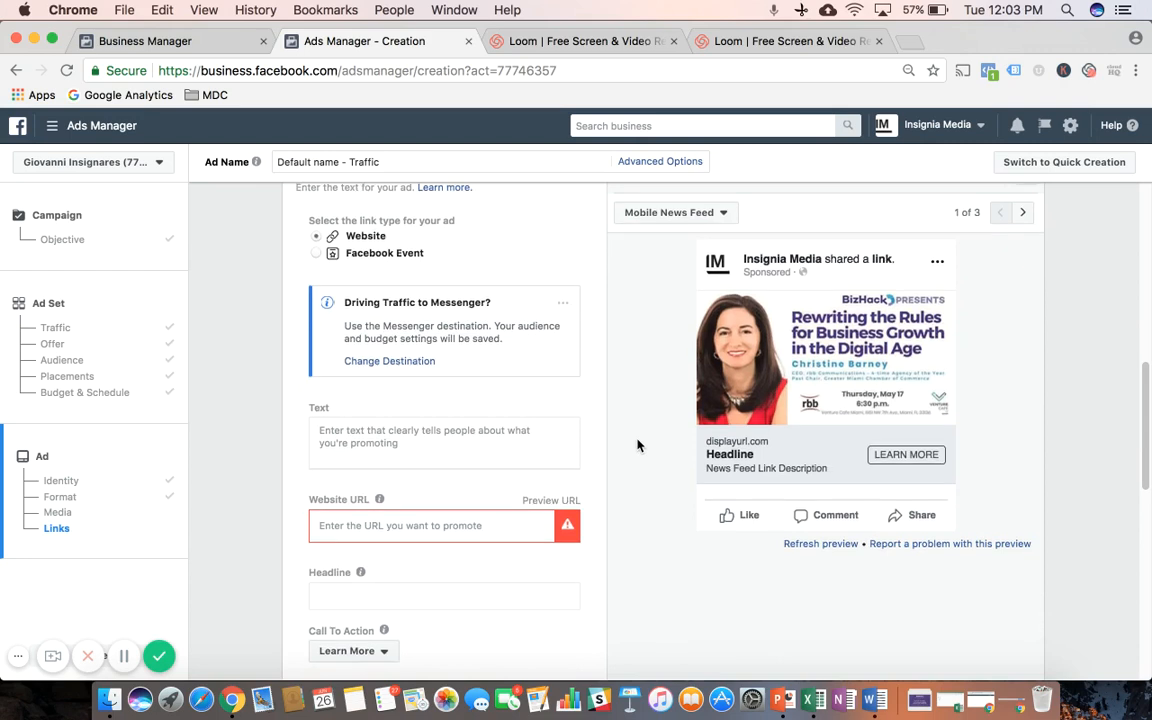
pyautogui.click(347, 428)
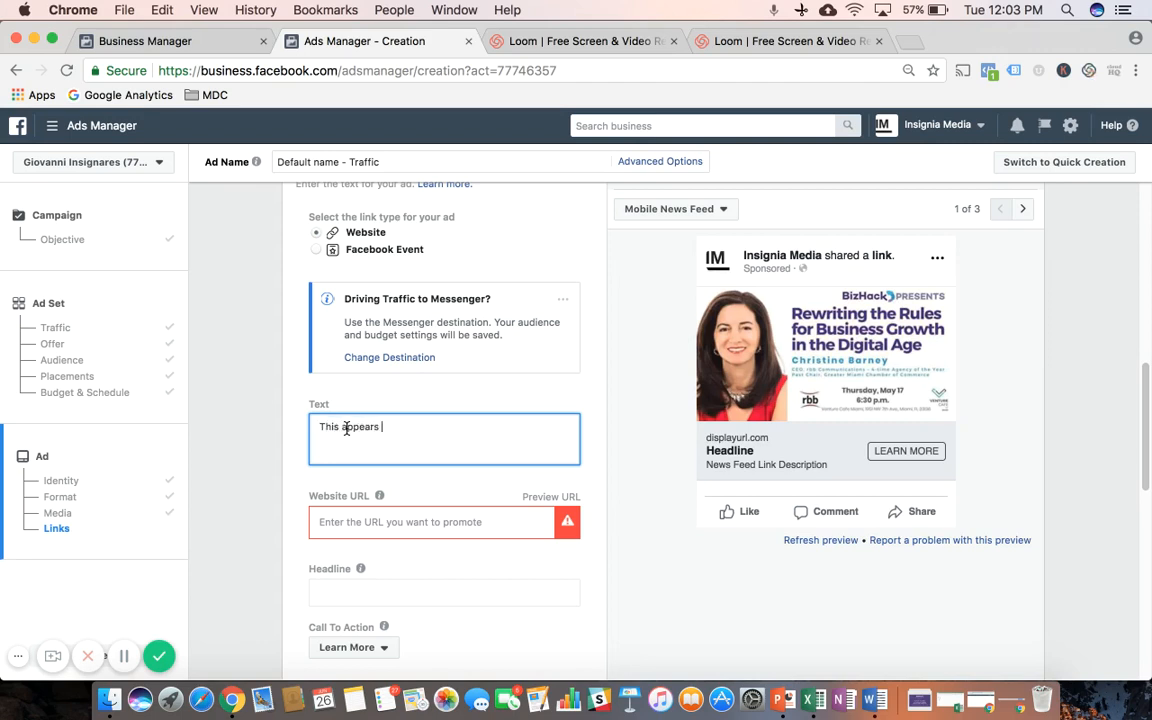
pyautogui.write('This appears over the image')
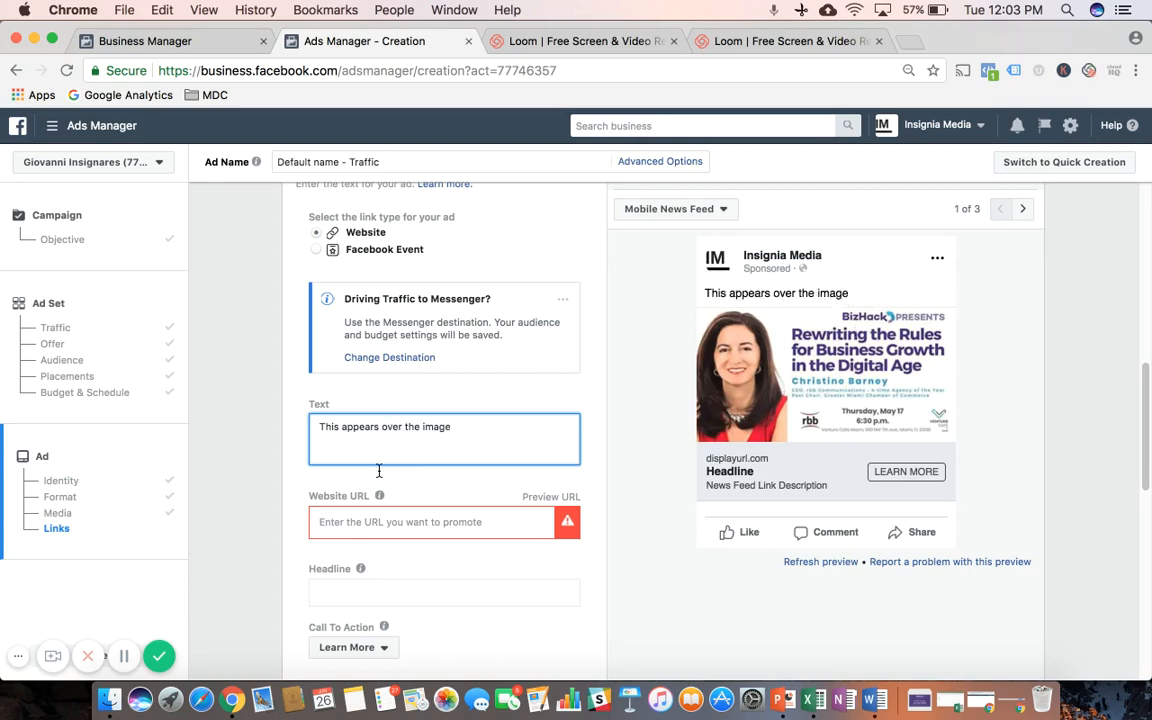
pyautogui.click(365, 519)
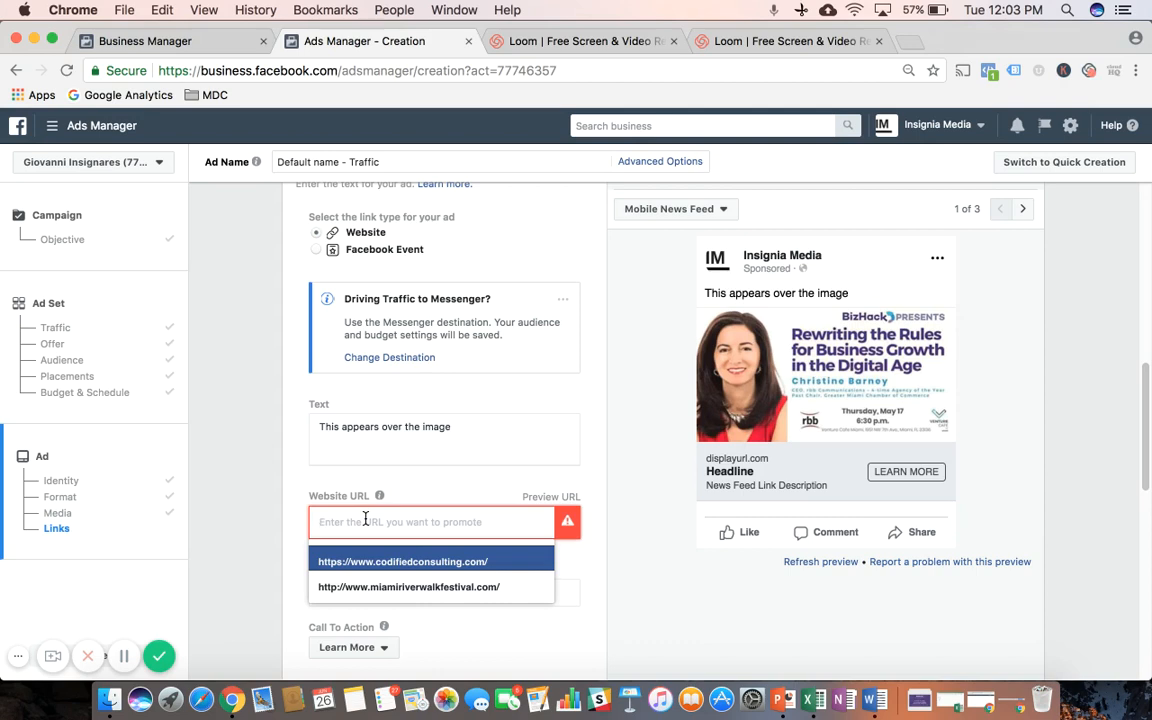
pyautogui.write('www')
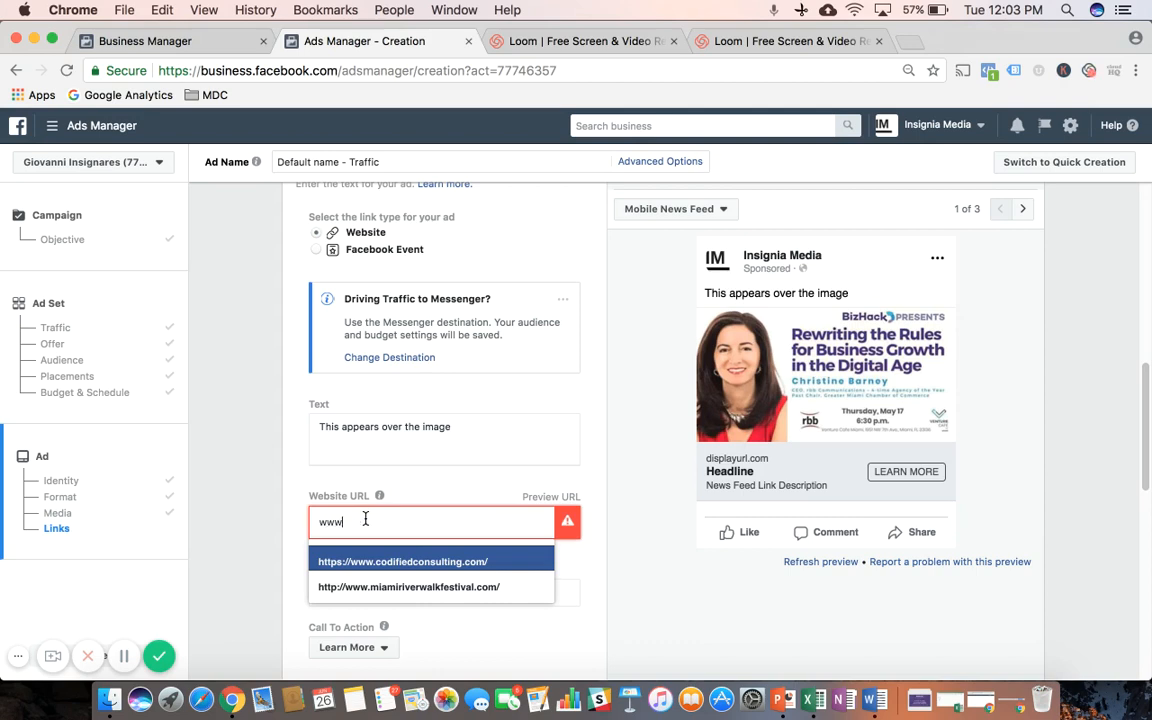
pyautogui.write('.bizhack')
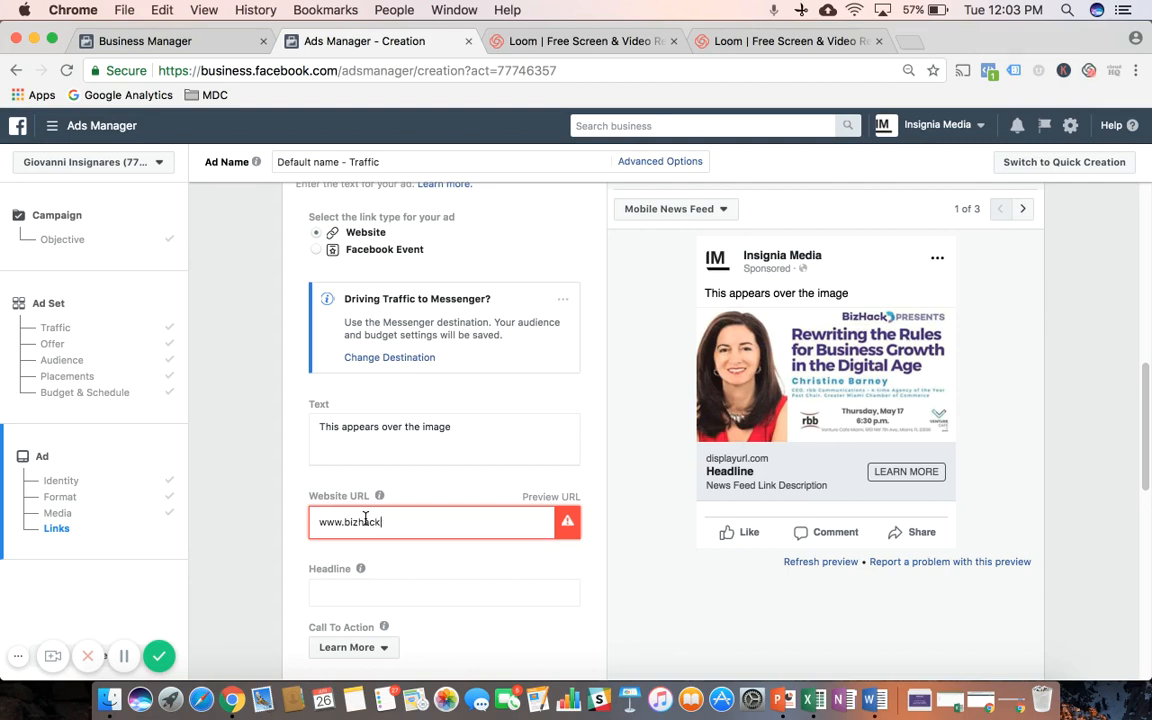
pyautogui.write('.co')
pyautogui.click(294, 486)
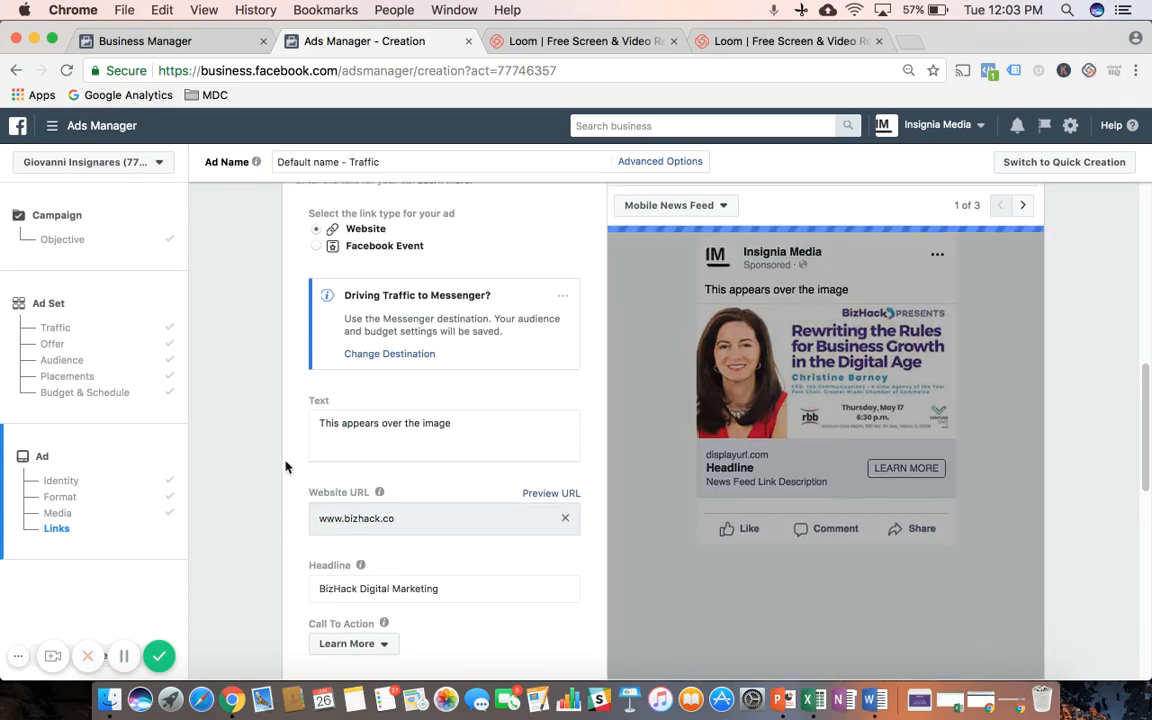
# Step: Examine the ad's link settings, from the website URL and headline to the optional display link and News Feed link description
pyautogui.scroll(-5, 286, 467)
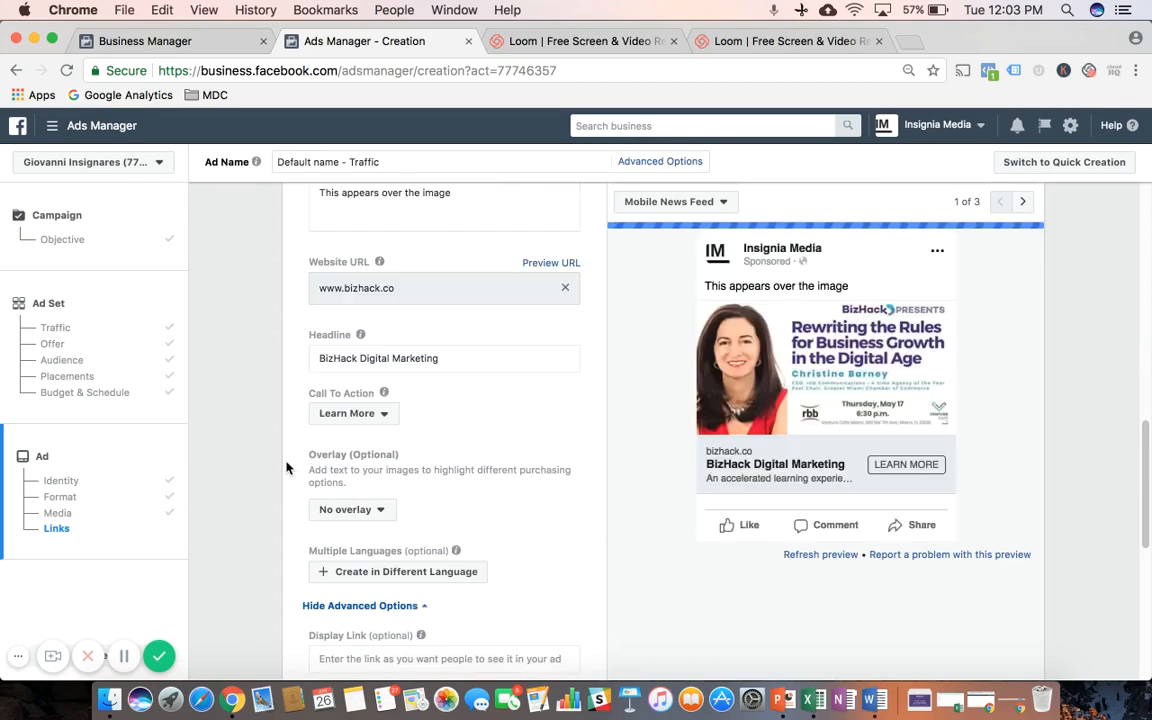
pyautogui.scroll(3, 288, 467)
pyautogui.scroll(2, 291, 467)
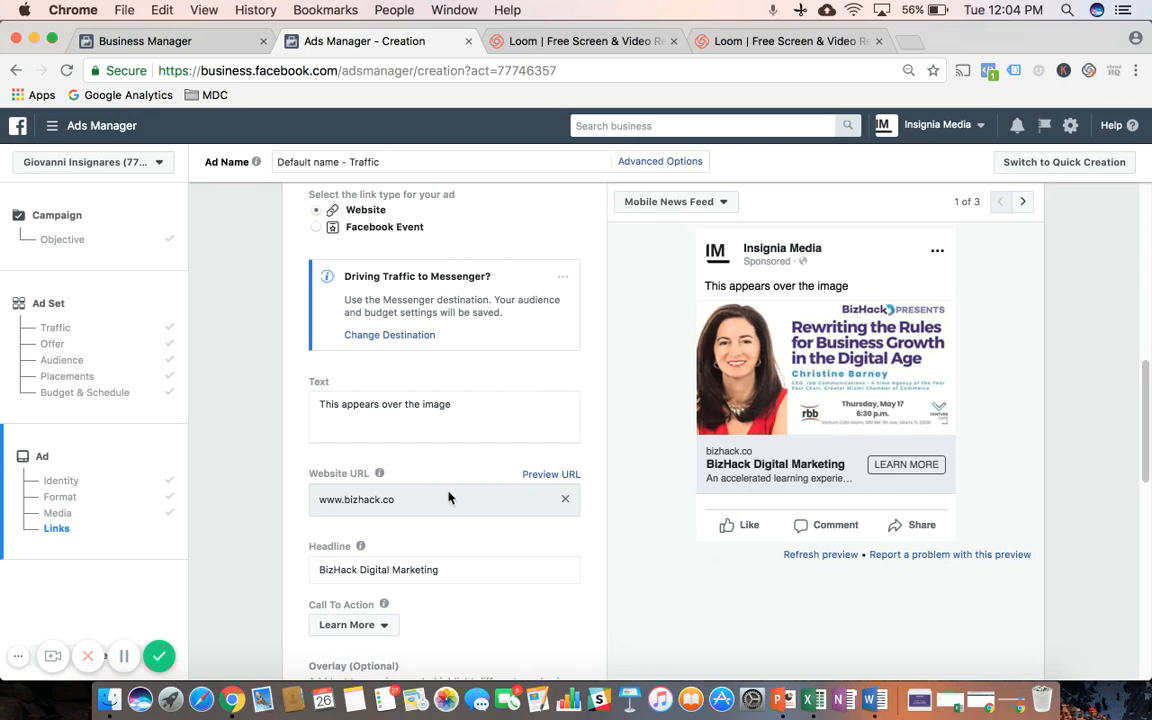
pyautogui.scroll(-1, 476, 537)
pyautogui.scroll(-5, 480, 538)
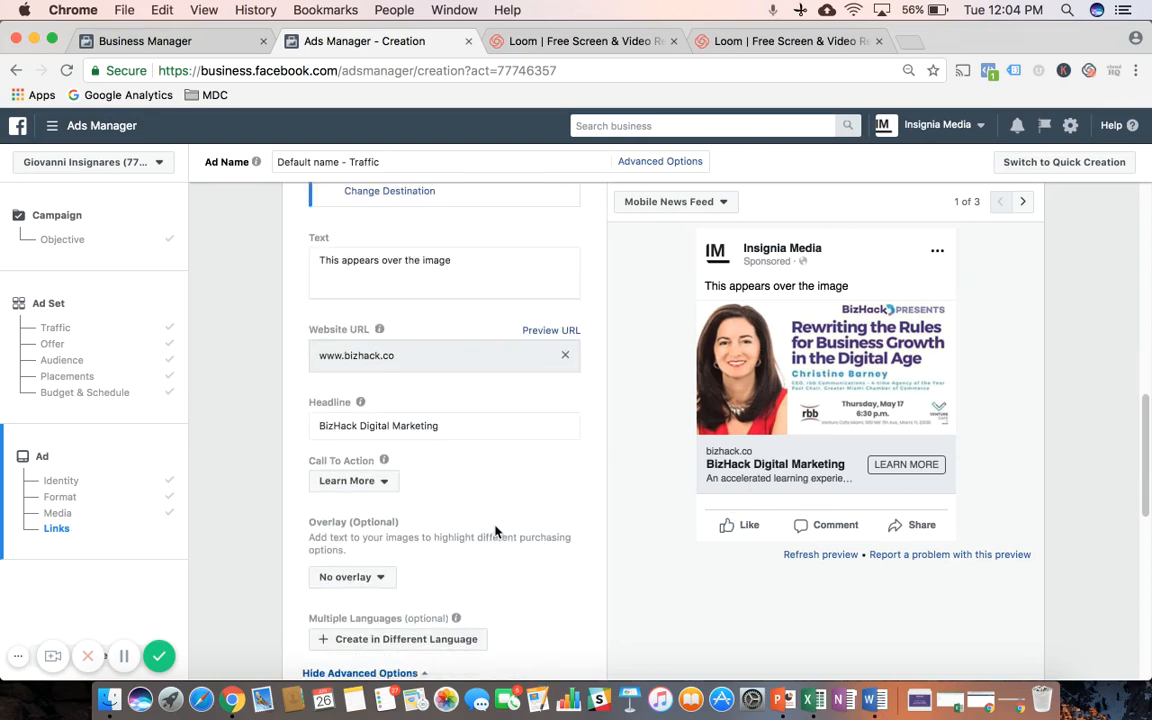
pyautogui.scroll(1, 490, 532)
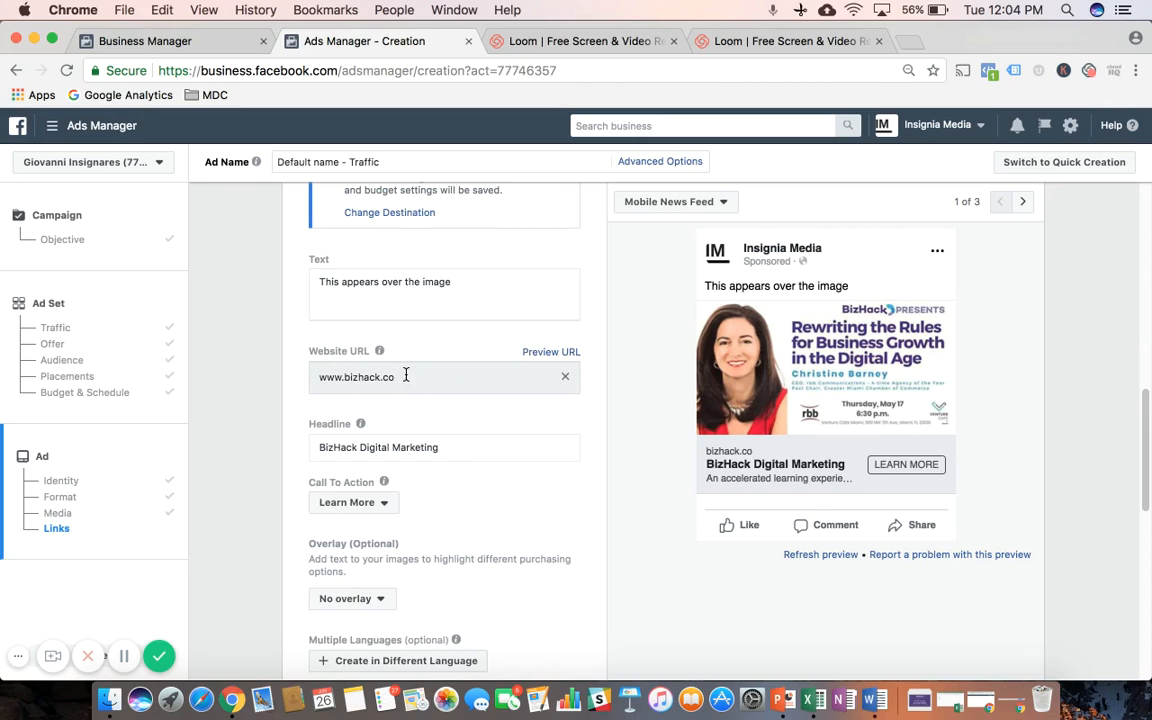
pyautogui.scroll(-10, 560, 490)
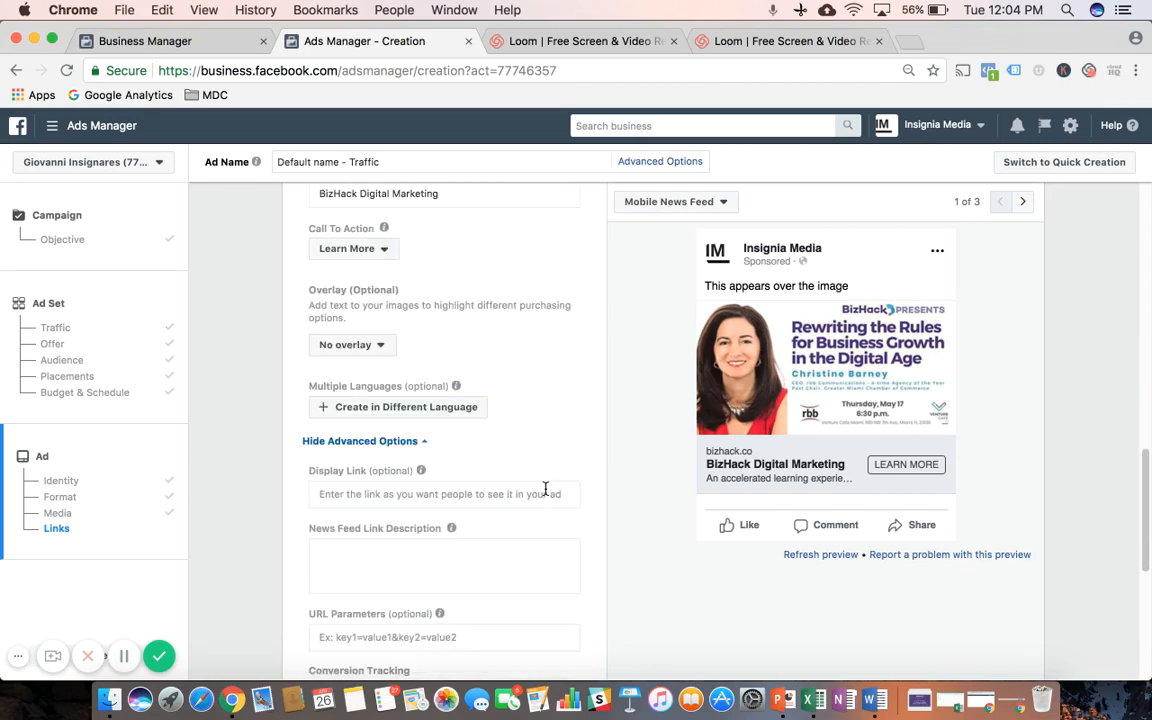
pyautogui.click(339, 493)
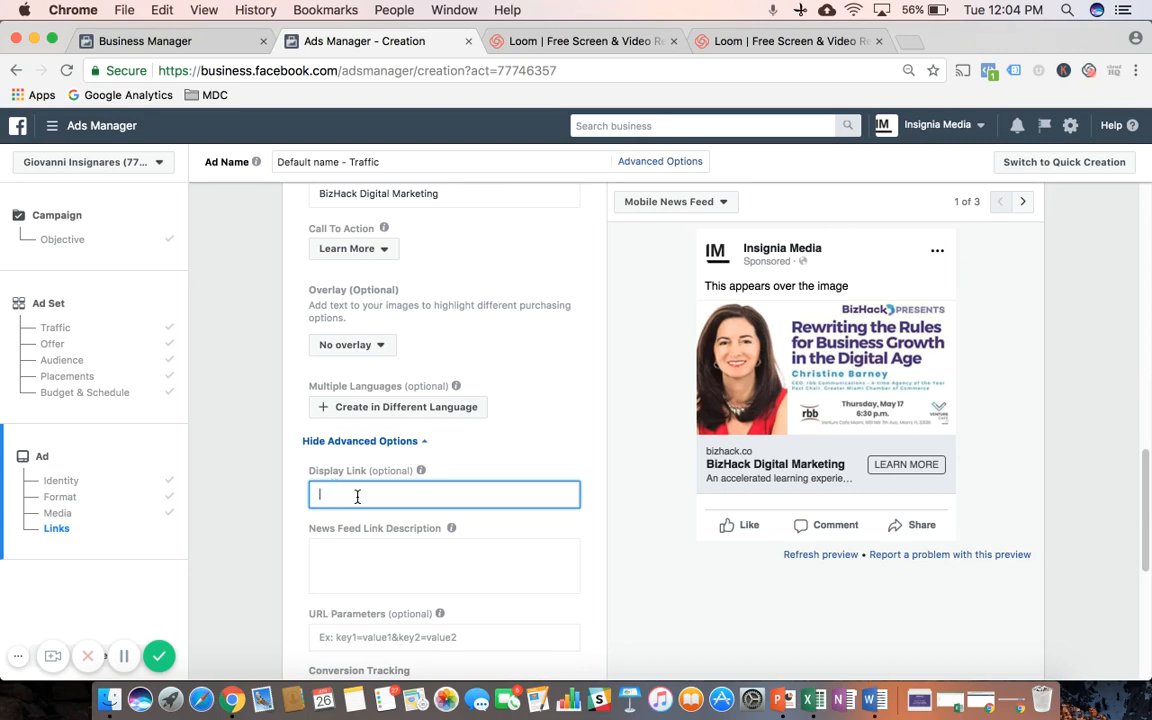
pyautogui.scroll(2, 542, 500)
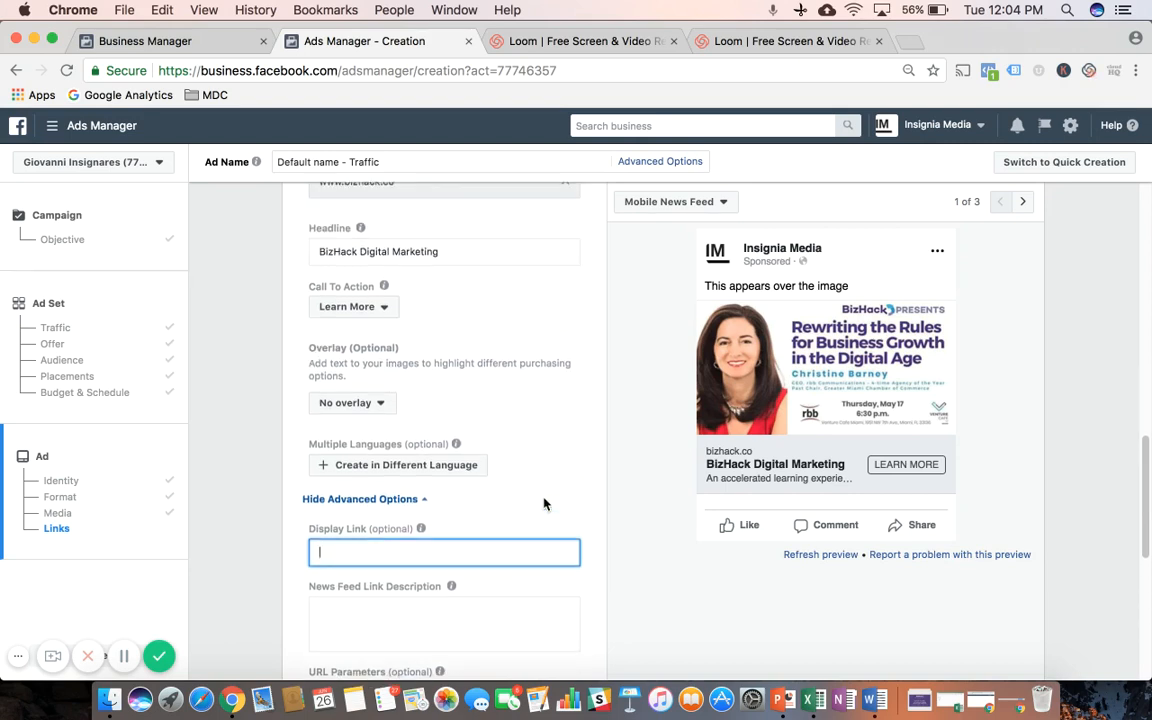
pyautogui.scroll(2, 545, 504)
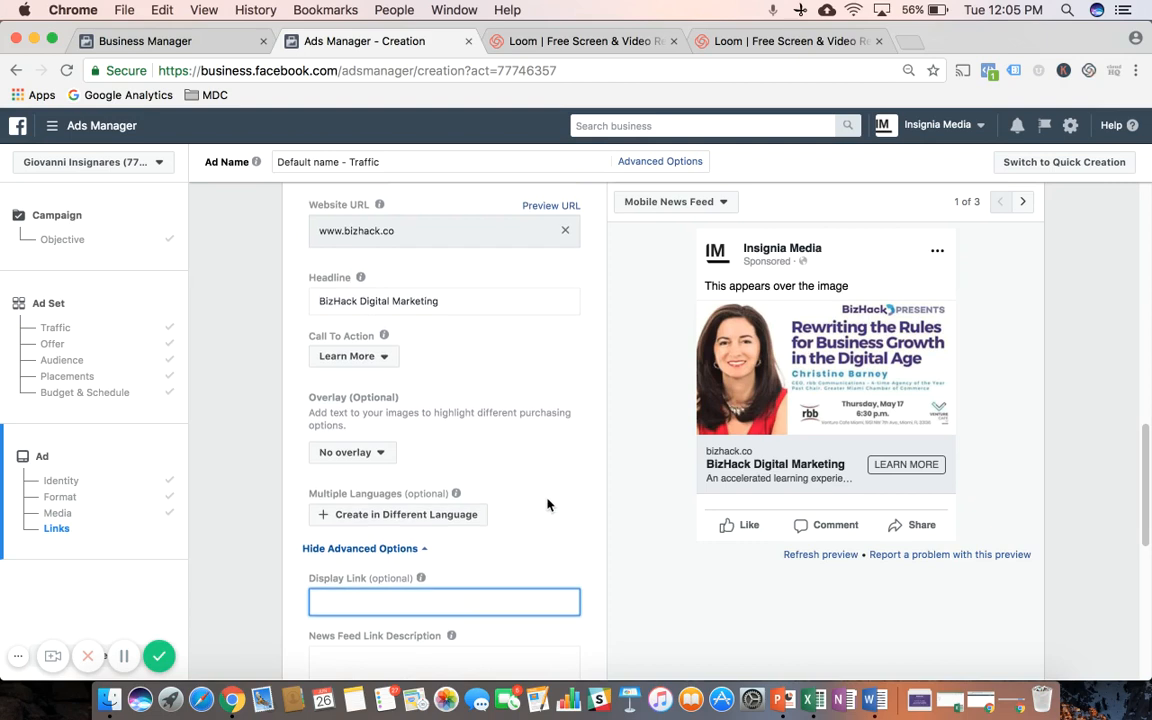
pyautogui.scroll(3, 548, 503)
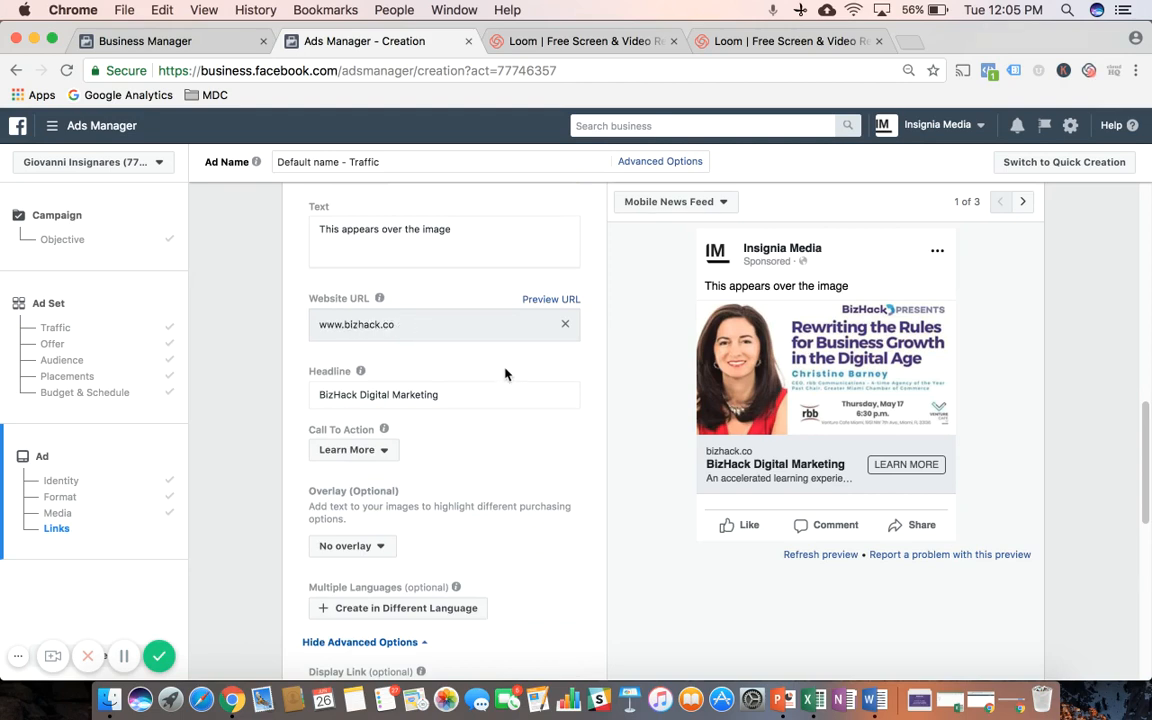
pyautogui.scroll(-2, 505, 374)
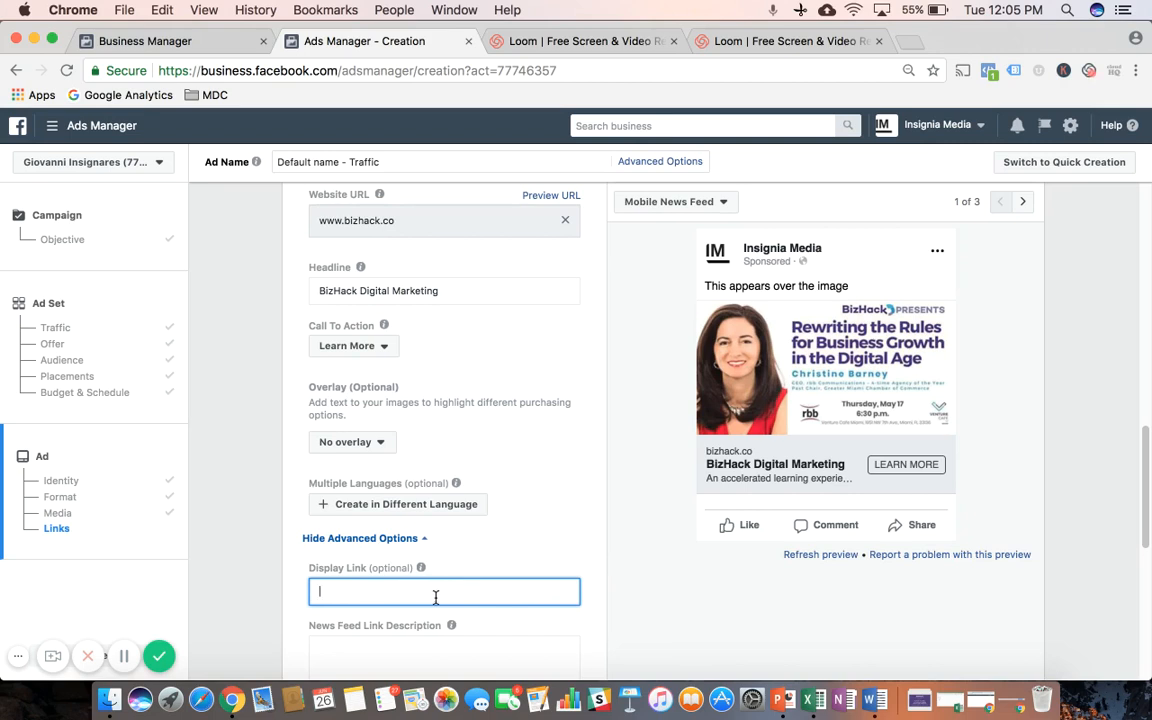
pyautogui.scroll(2, 570, 515)
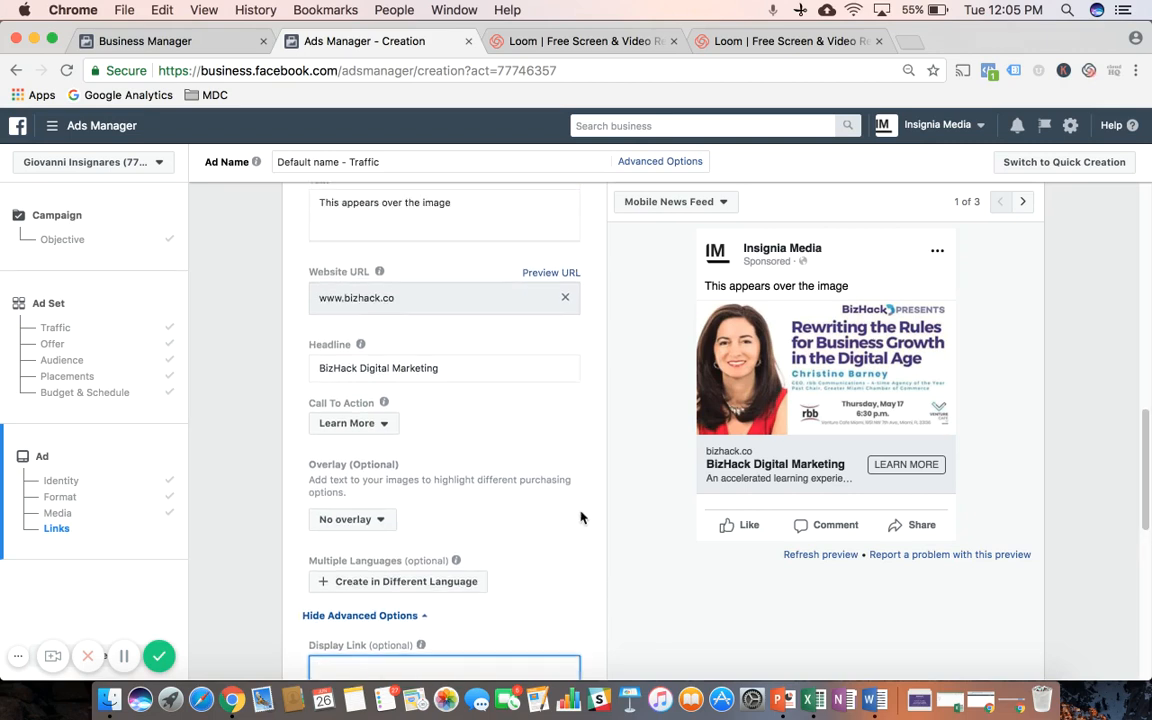
pyautogui.scroll(1, 572, 511)
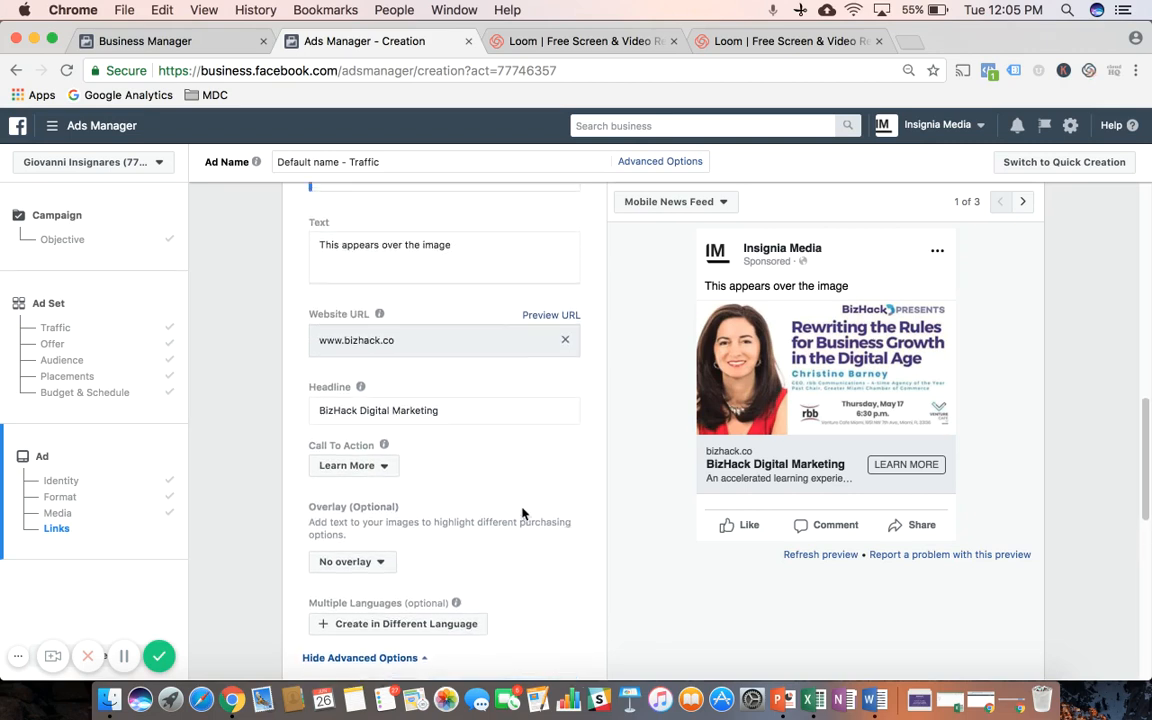
# Step: Change the ad's headline to "BizHack Digital Marketing Course"
pyautogui.click(440, 405)
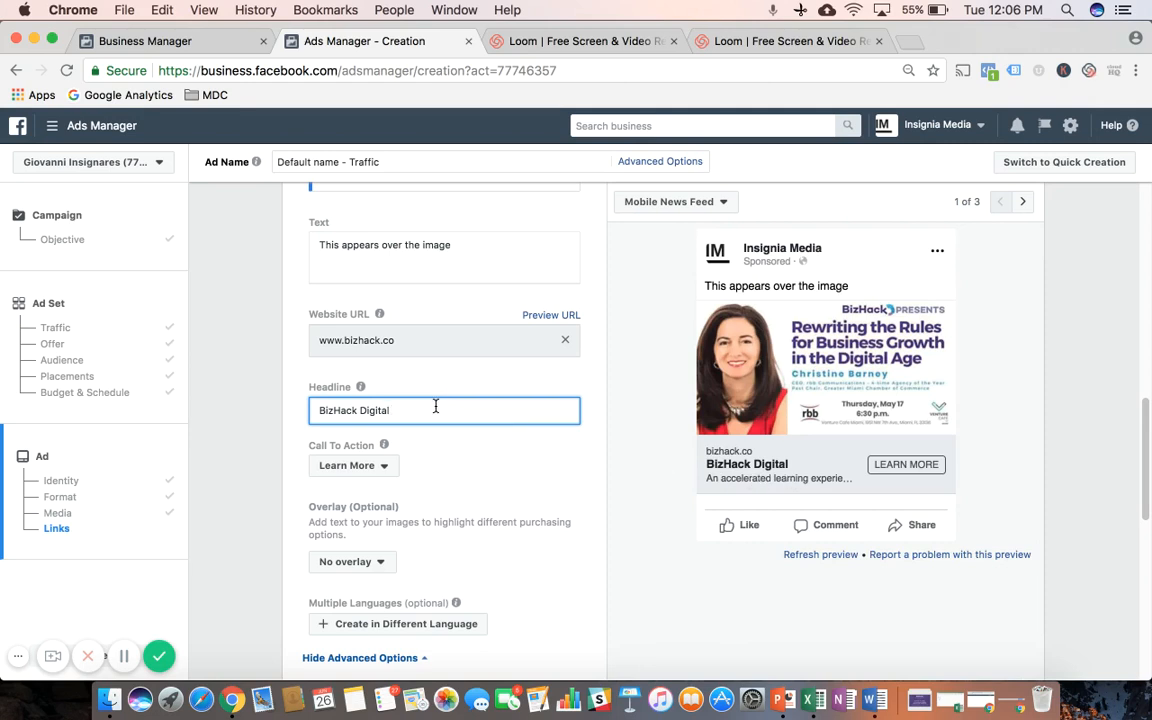
pyautogui.write('Marketing Course')
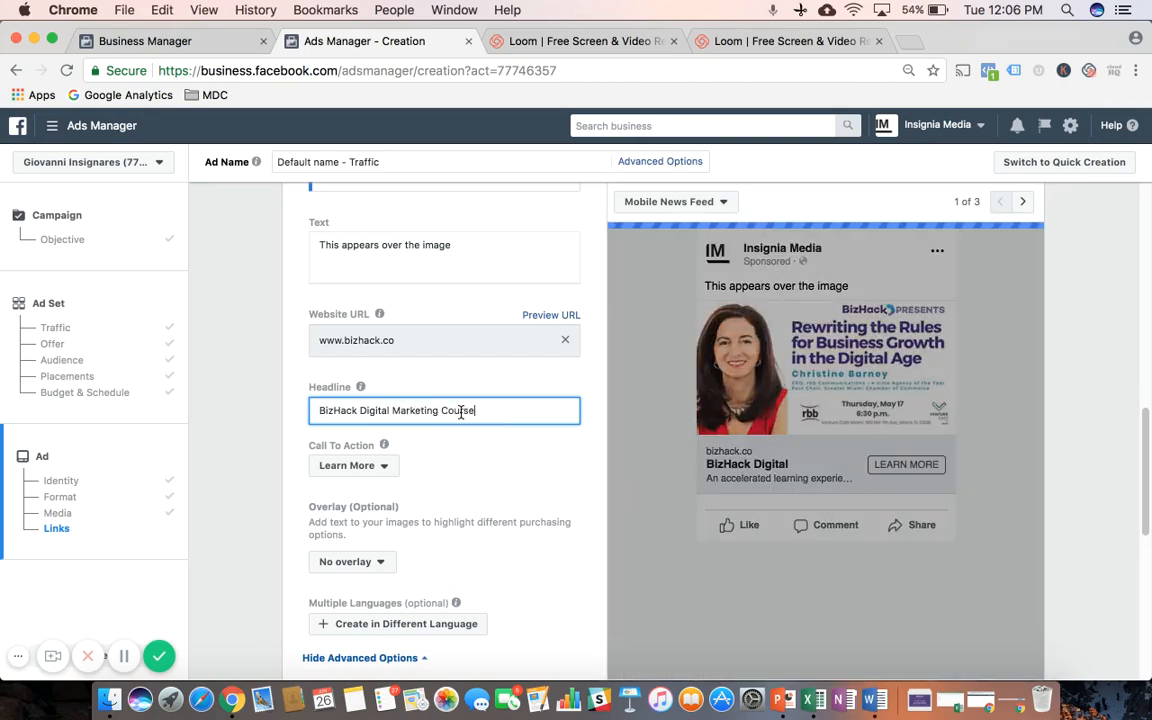
pyautogui.click(527, 442)
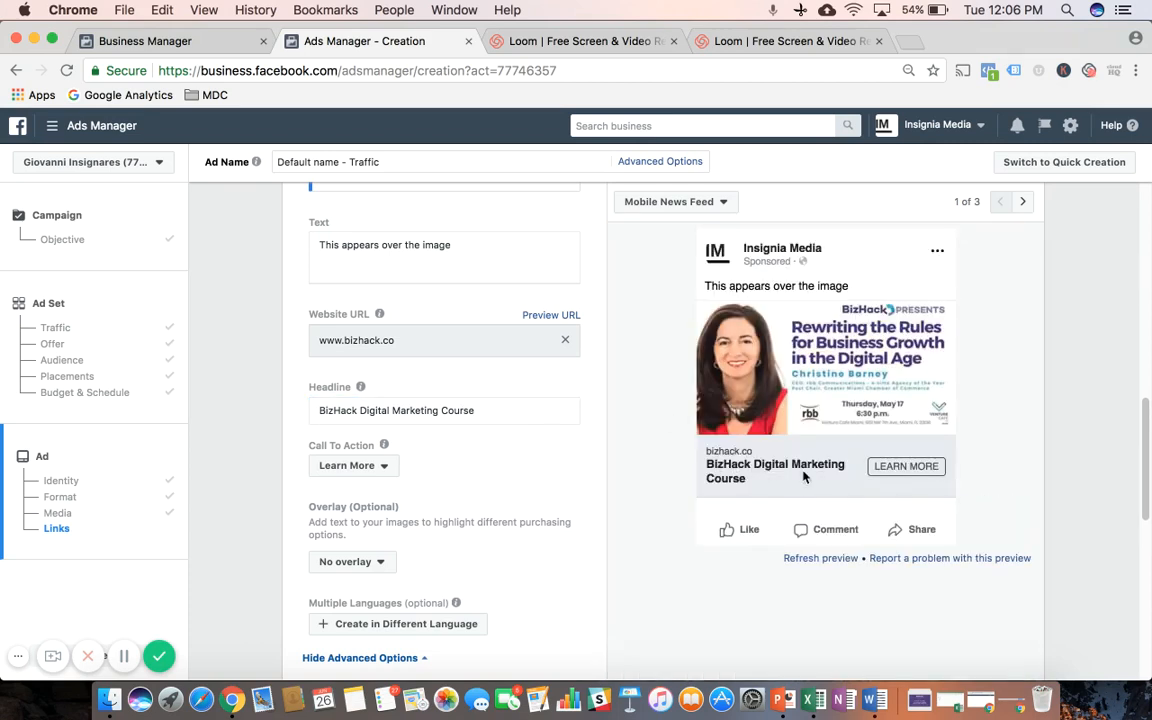
# Step: Examine the call-to-action choices available for the ad's button
pyautogui.moveTo(360, 387)
pyautogui.click(386, 467)
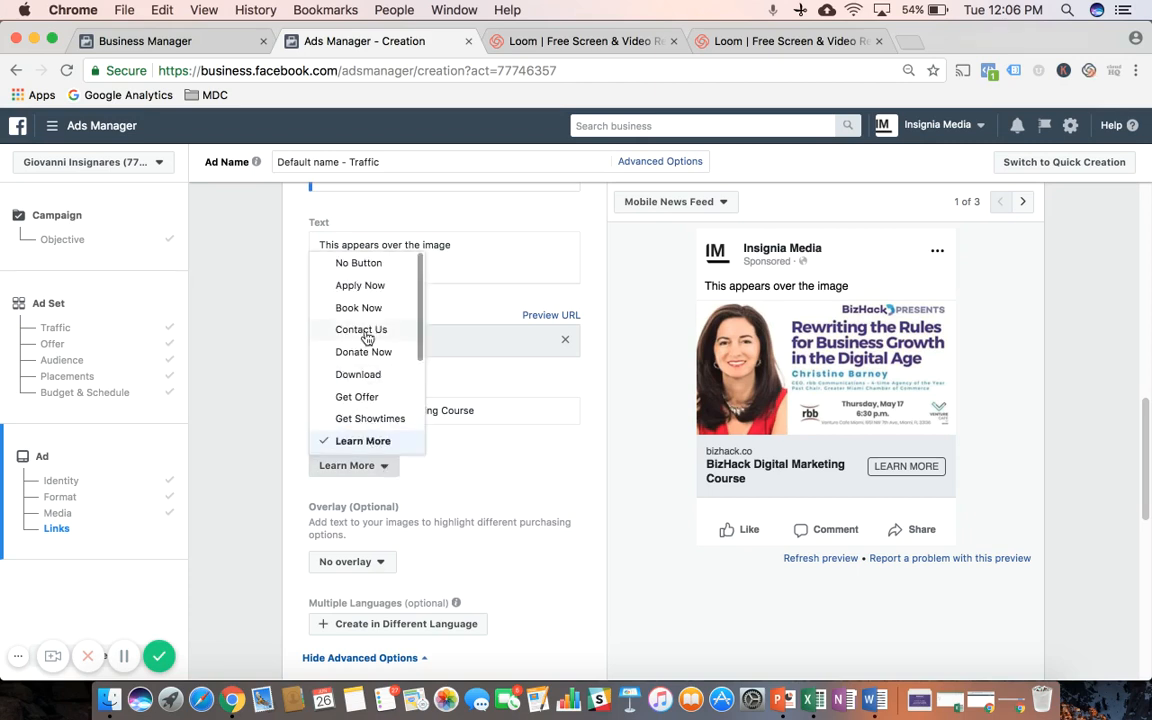
pyautogui.scroll(-3, 386, 327)
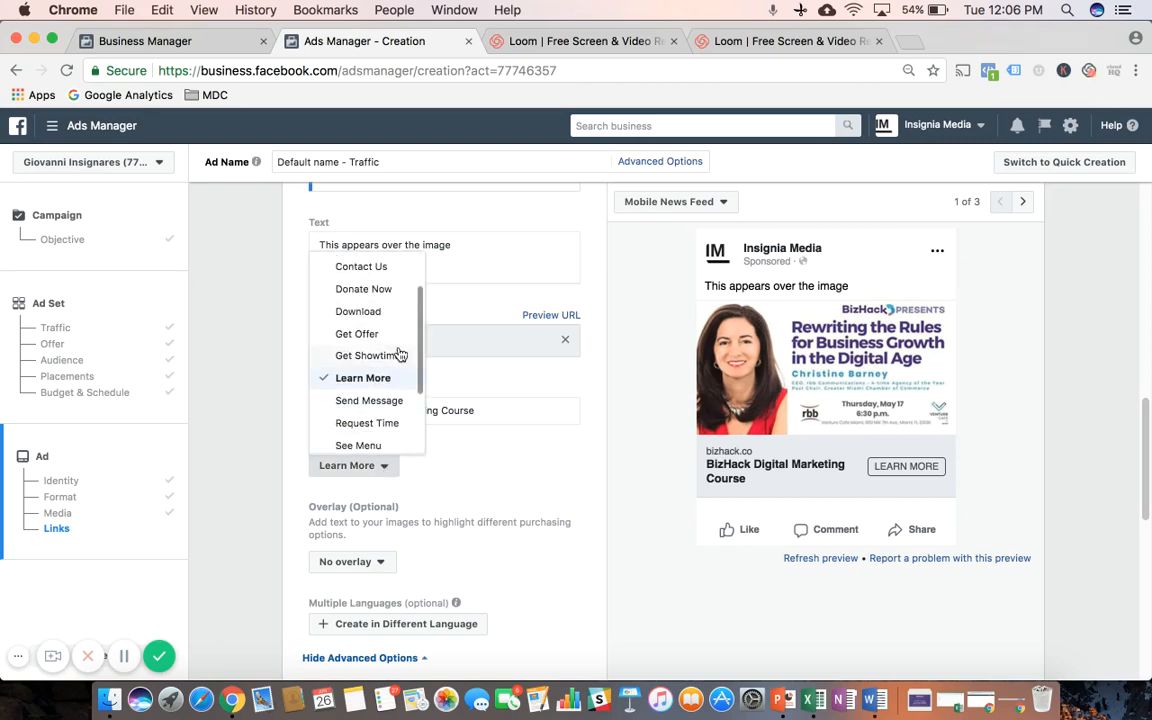
pyautogui.scroll(-5, 399, 355)
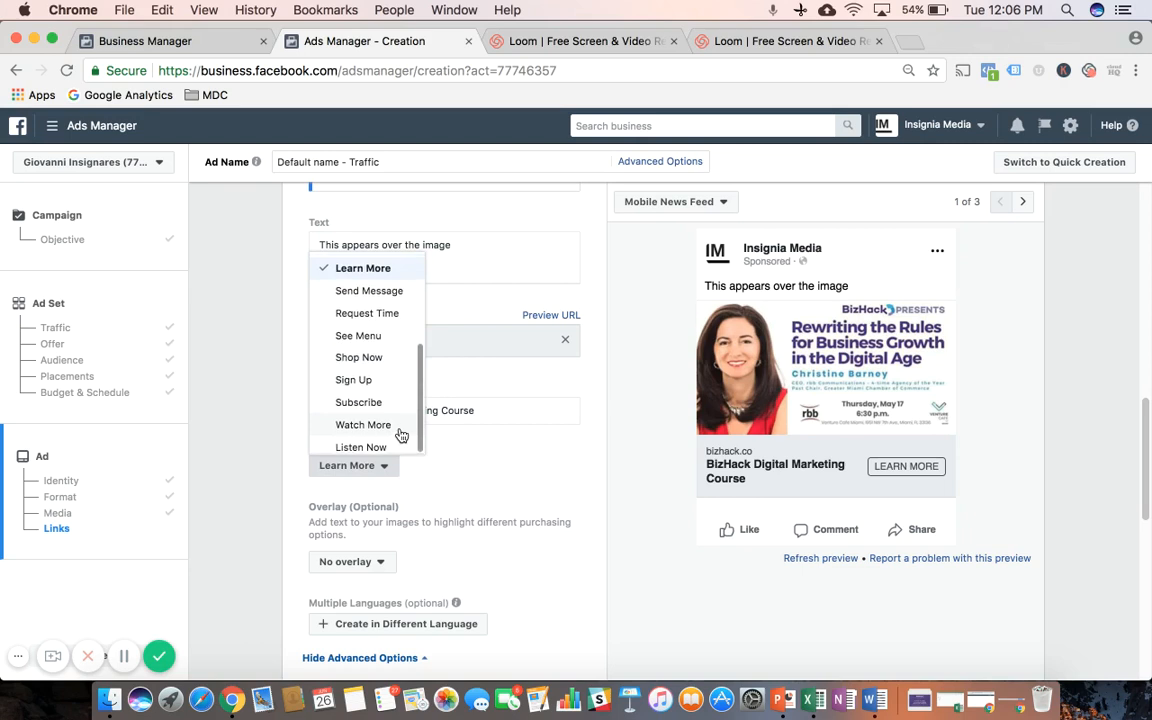
pyautogui.scroll(5, 399, 435)
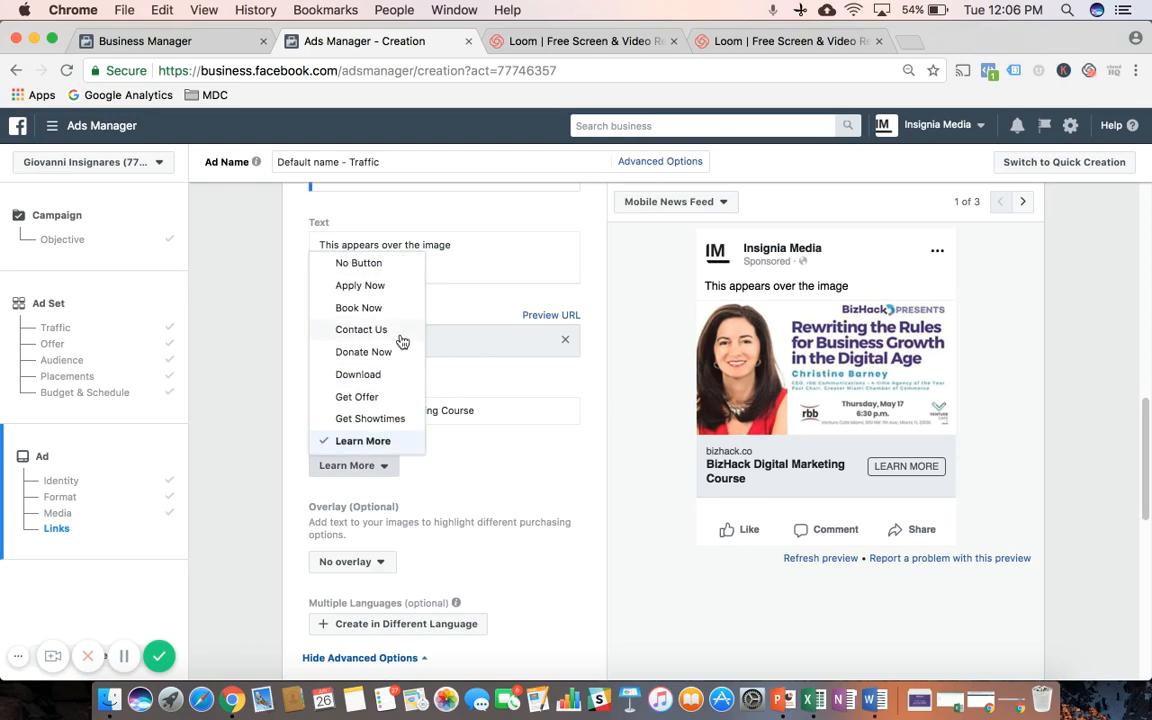
pyautogui.scroll(-4, 399, 352)
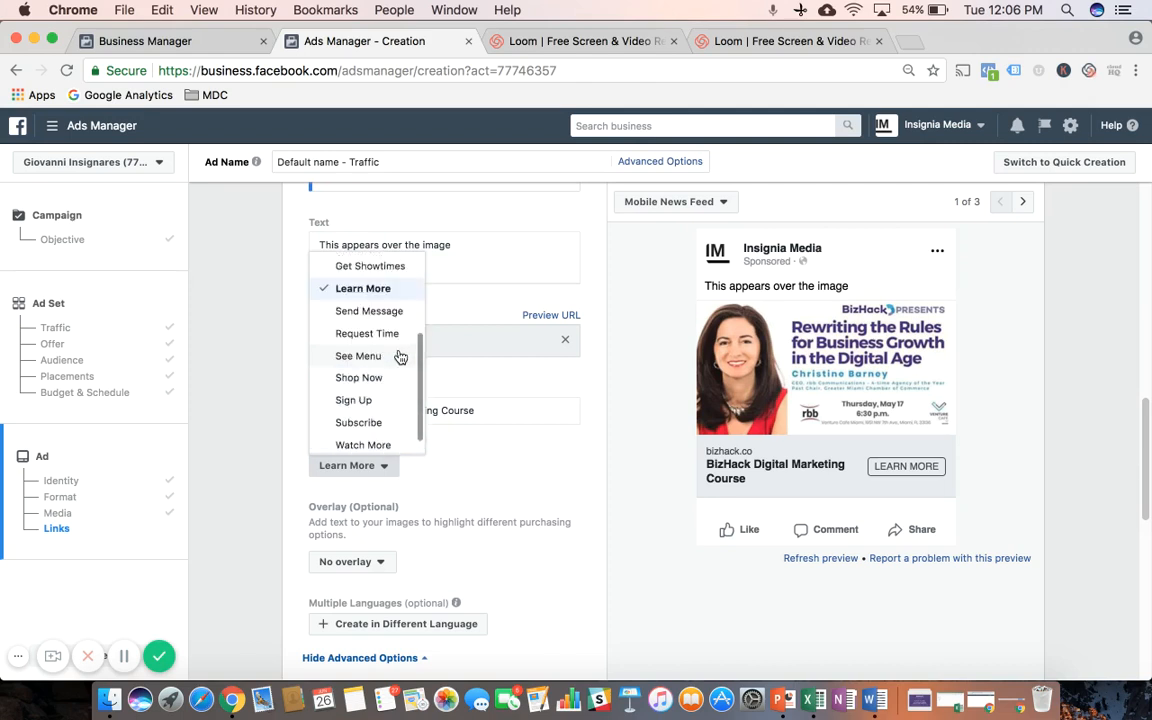
pyautogui.click(510, 470)
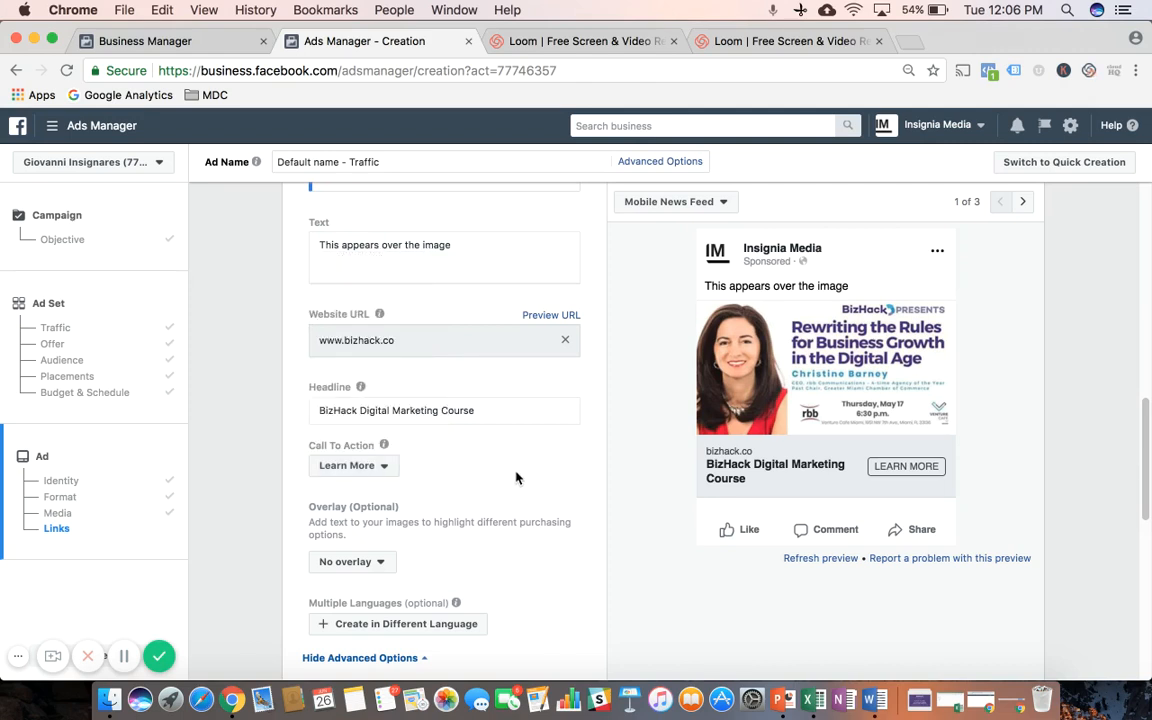
# Step: Try the Free Shipping overlay on the ad image and view its font, color and position settings
pyautogui.scroll(-1, 516, 474)
pyautogui.scroll(1, 530, 479)
pyautogui.scroll(-4, 535, 482)
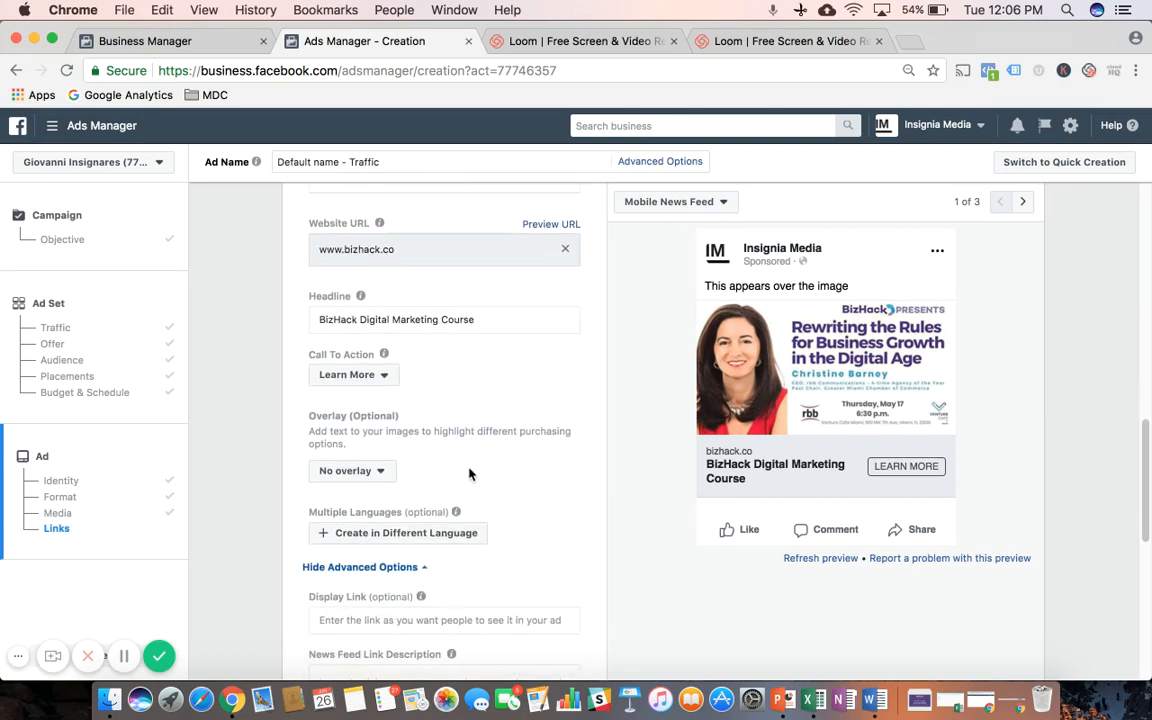
pyautogui.click(388, 475)
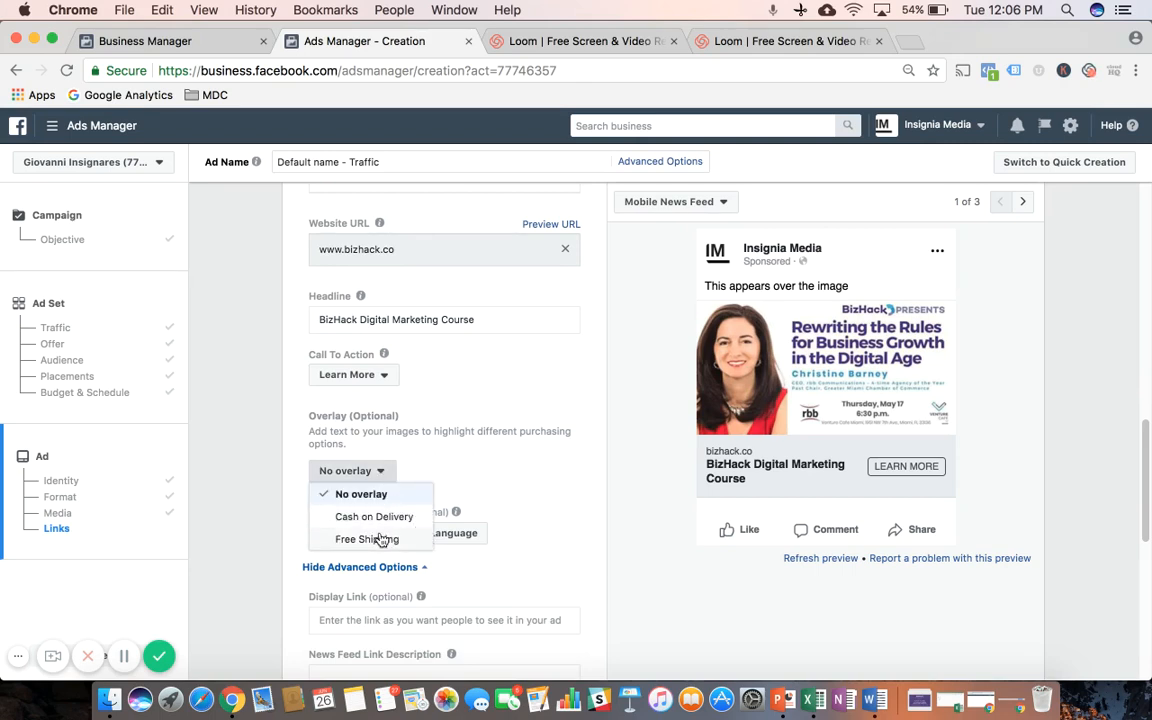
pyautogui.click(356, 540)
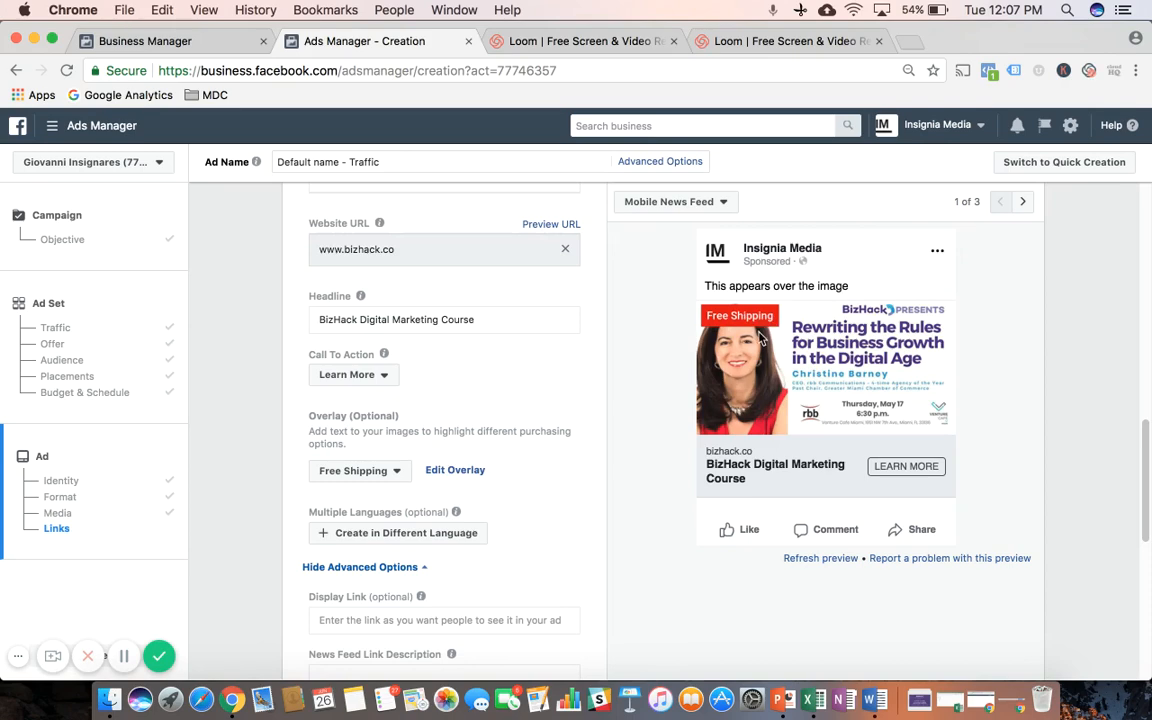
pyautogui.click(457, 471)
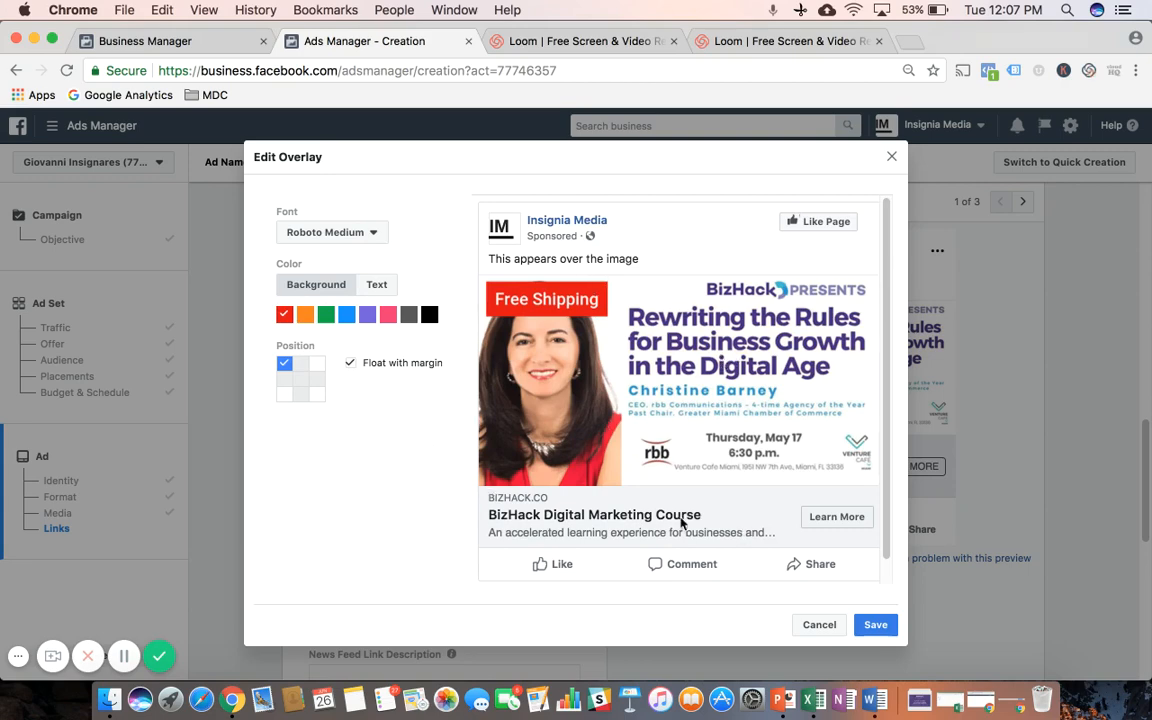
pyautogui.click(891, 156)
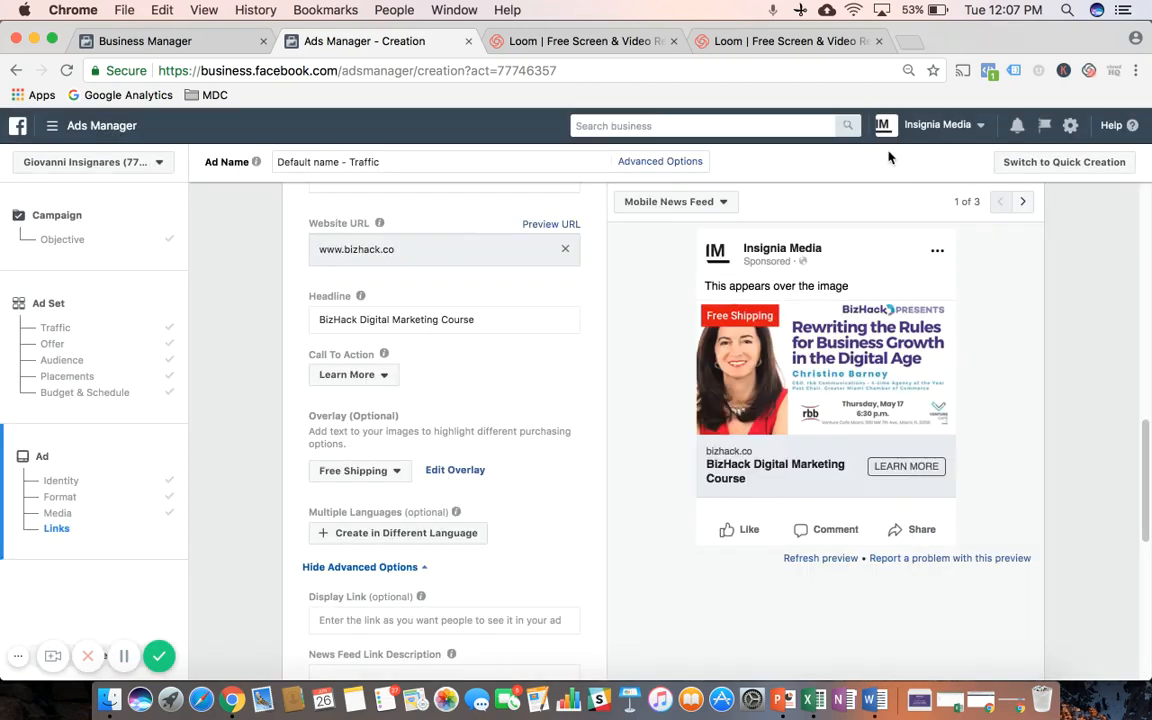
# Step: Set the ad image's overlay back to No overlay
pyautogui.click(404, 478)
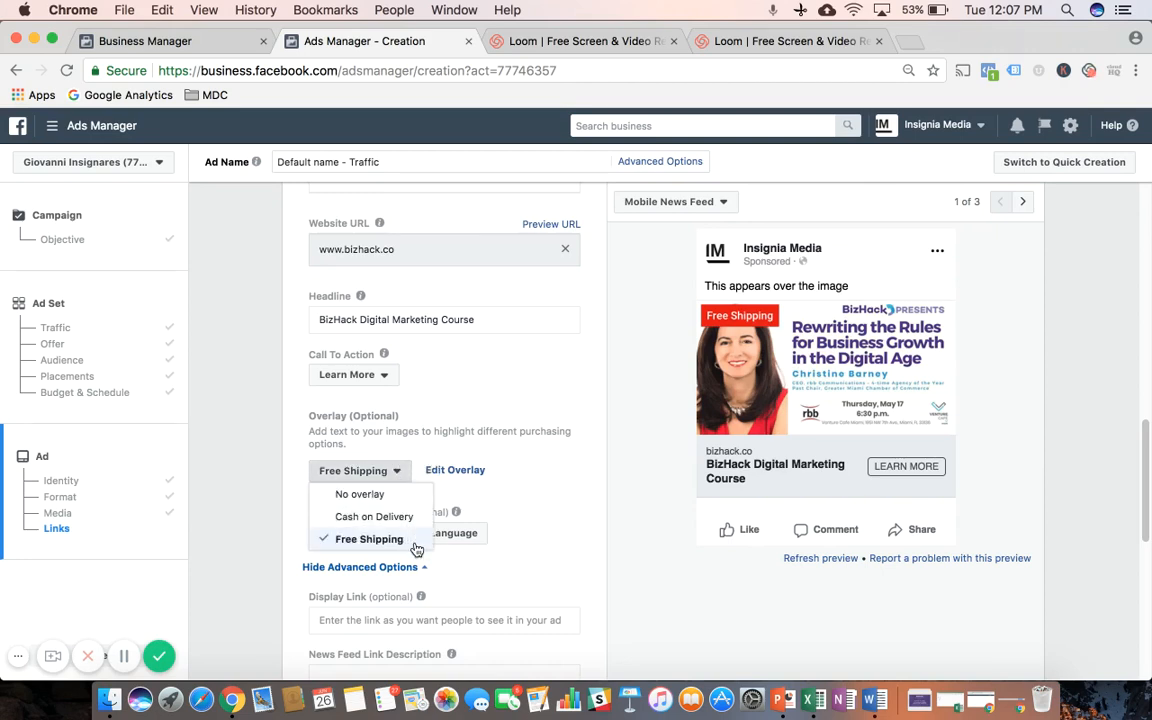
pyautogui.click(360, 498)
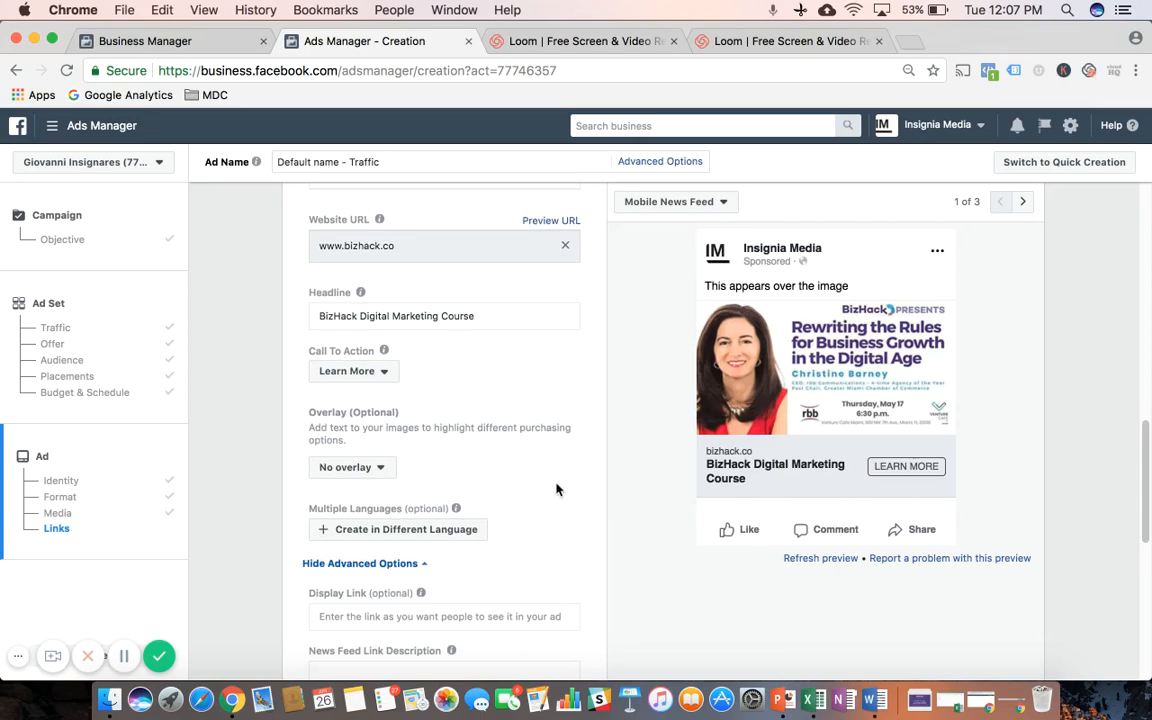
# Step: Examine the ad's advanced options, conversion tracking settings and the notice about text in the ad image
pyautogui.scroll(-3, 557, 489)
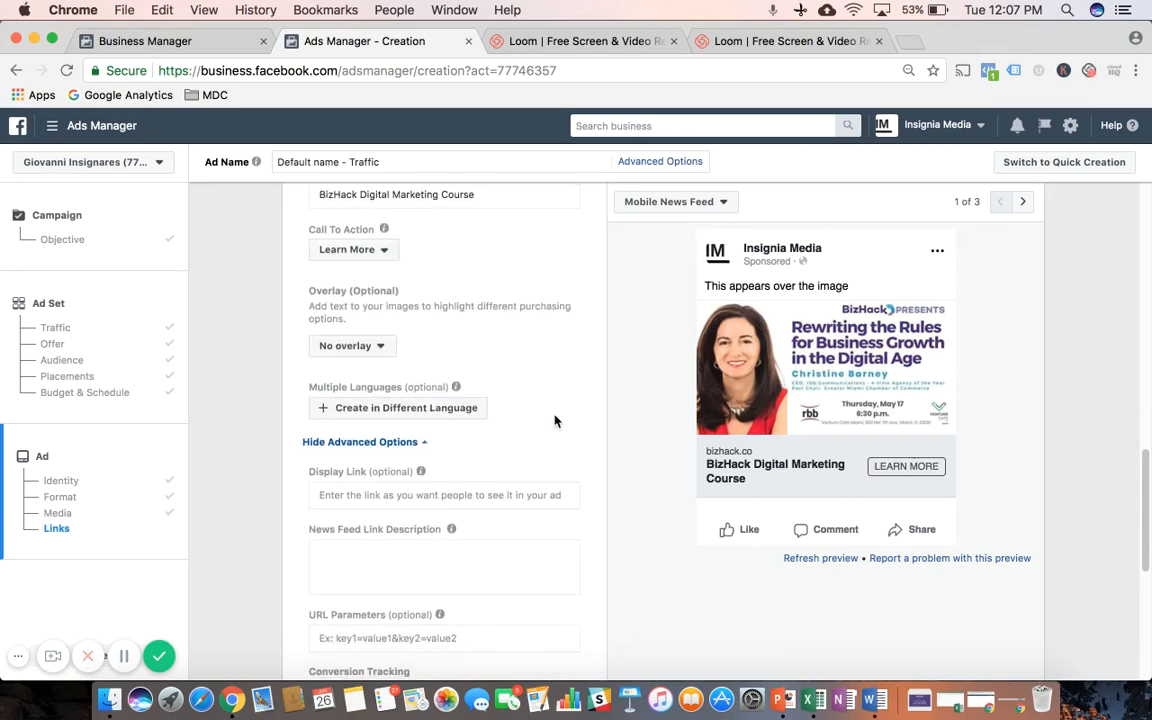
pyautogui.scroll(-2, 555, 421)
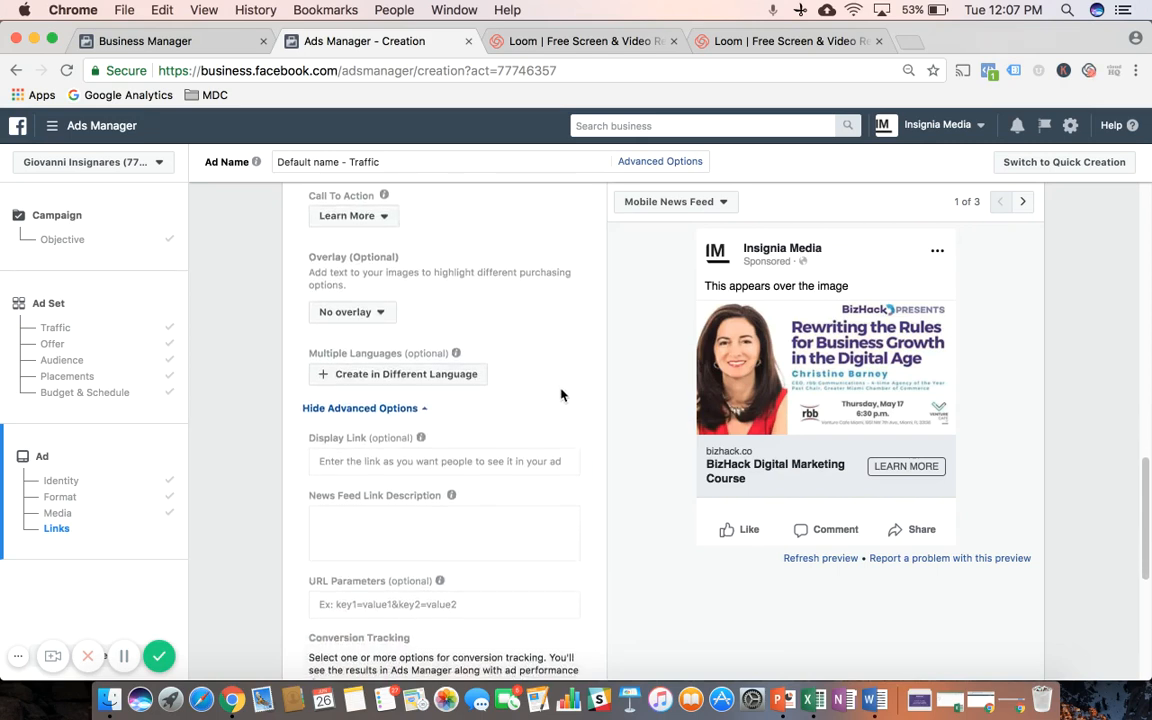
pyautogui.scroll(-5, 560, 395)
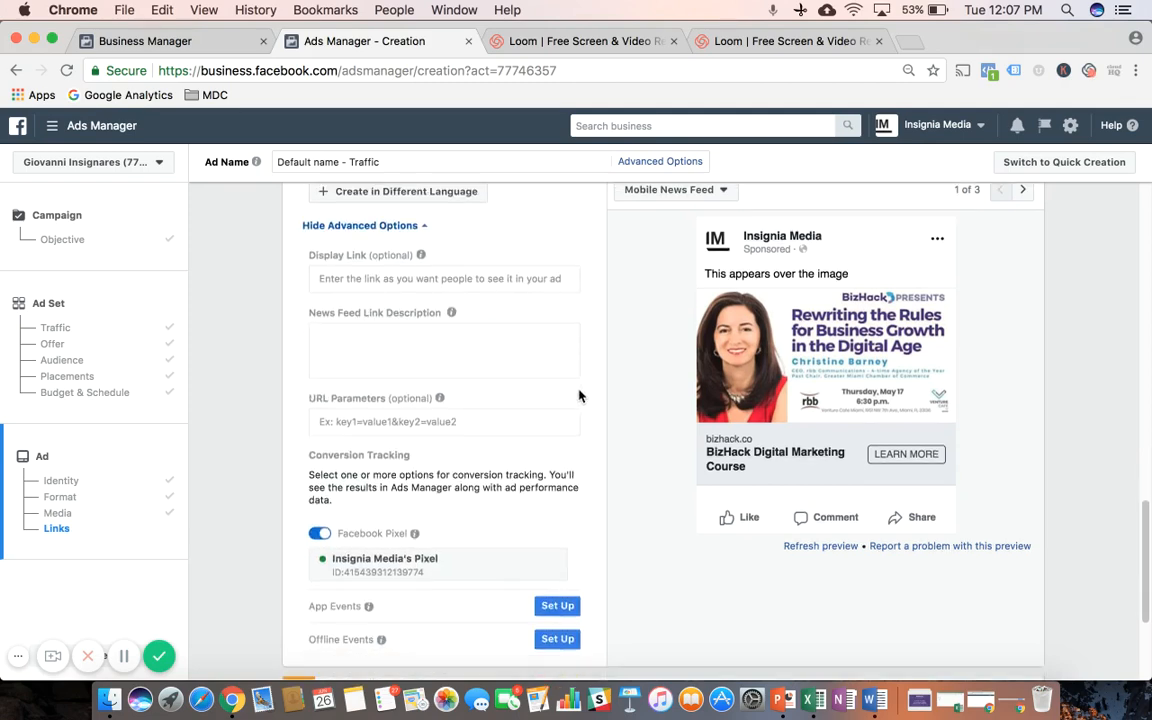
pyautogui.scroll(-4, 580, 400)
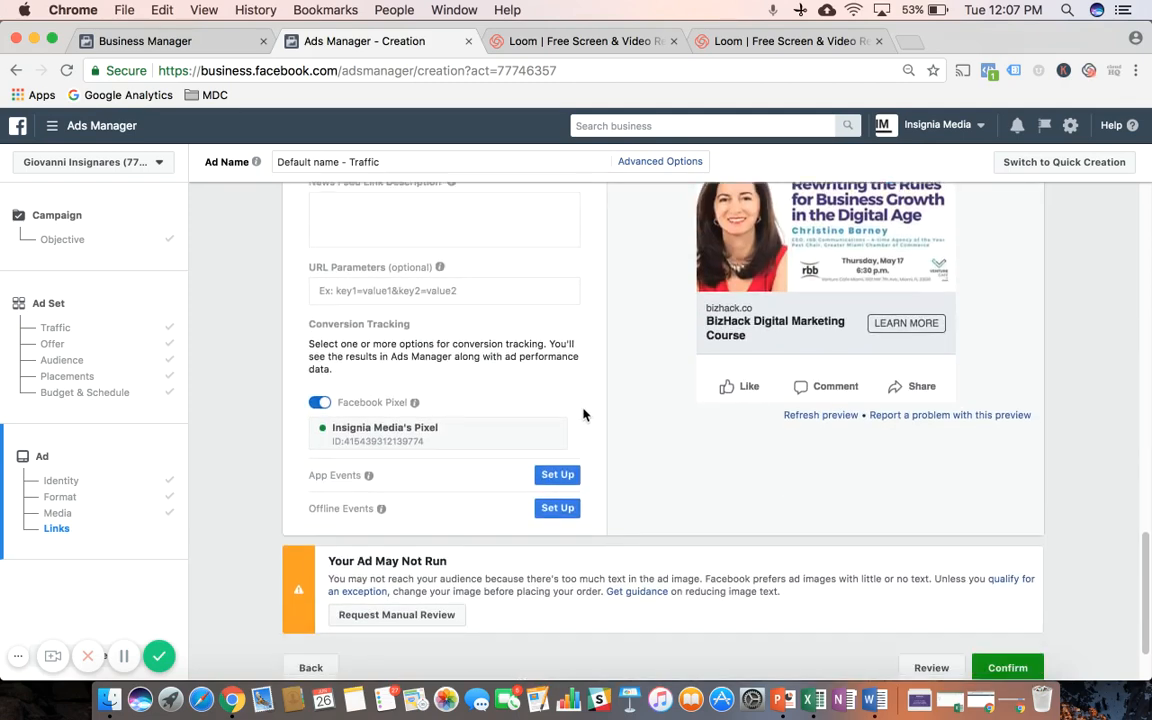
pyautogui.scroll(-1, 585, 420)
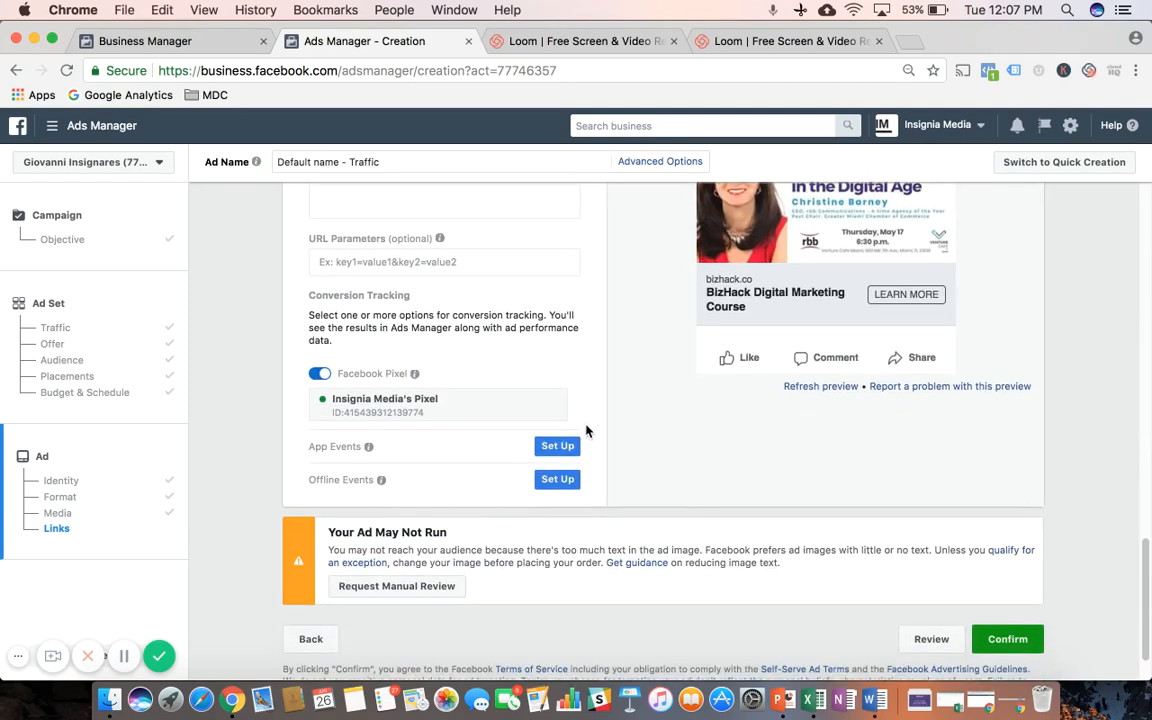
pyautogui.scroll(-2, 585, 430)
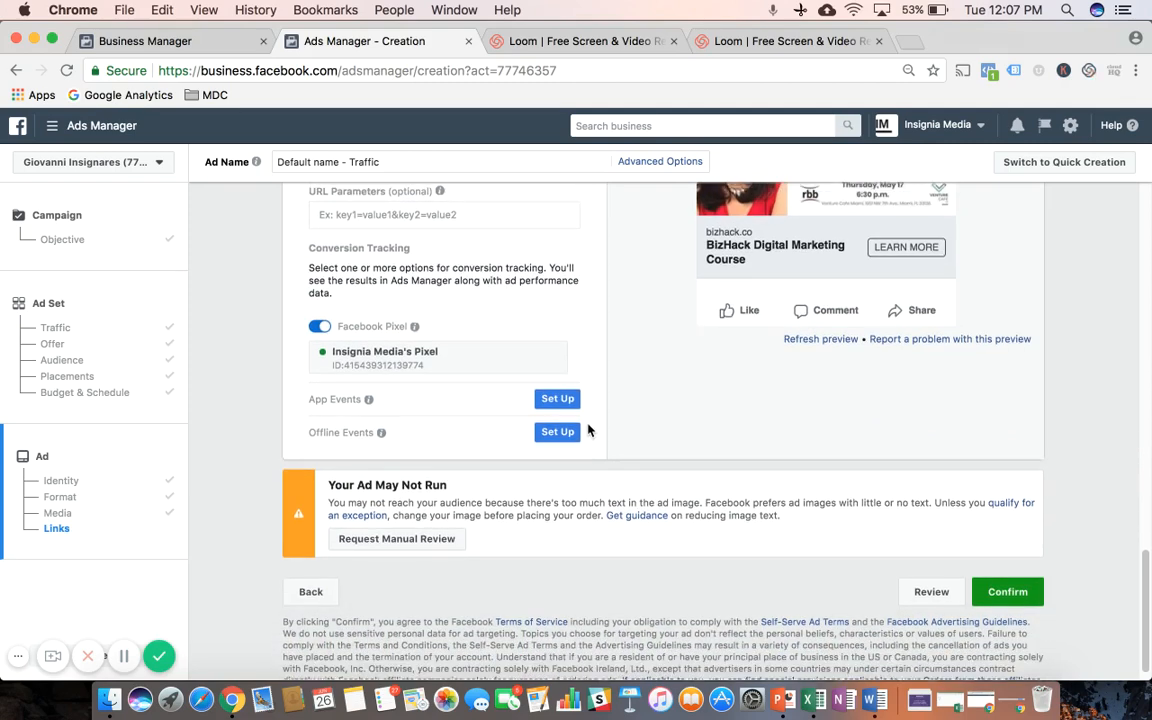
pyautogui.scroll(-1, 588, 430)
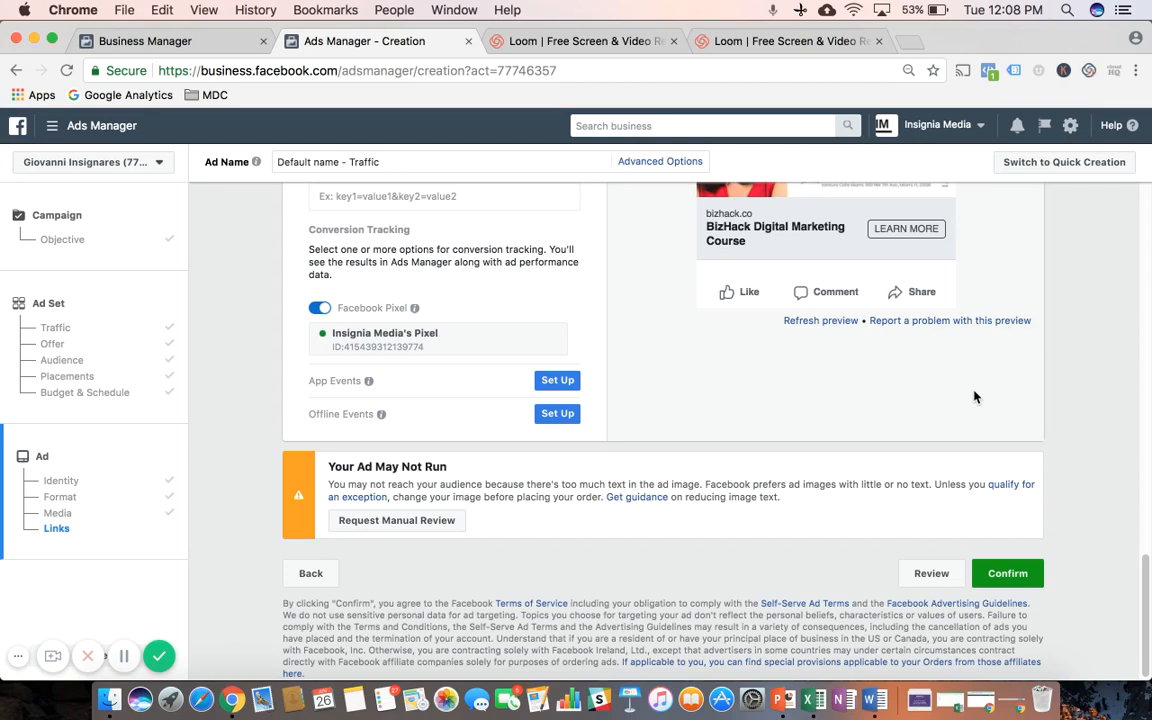
pyautogui.scroll(1, 1005, 418)
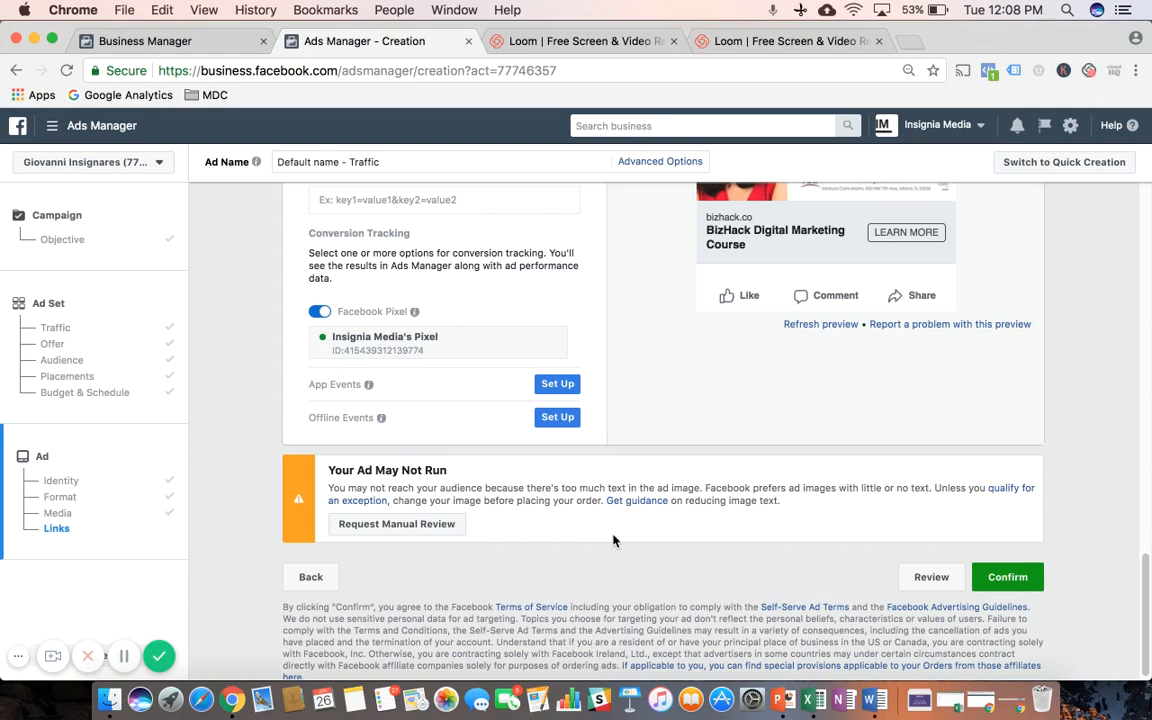
pyautogui.scroll(2, 1000, 495)
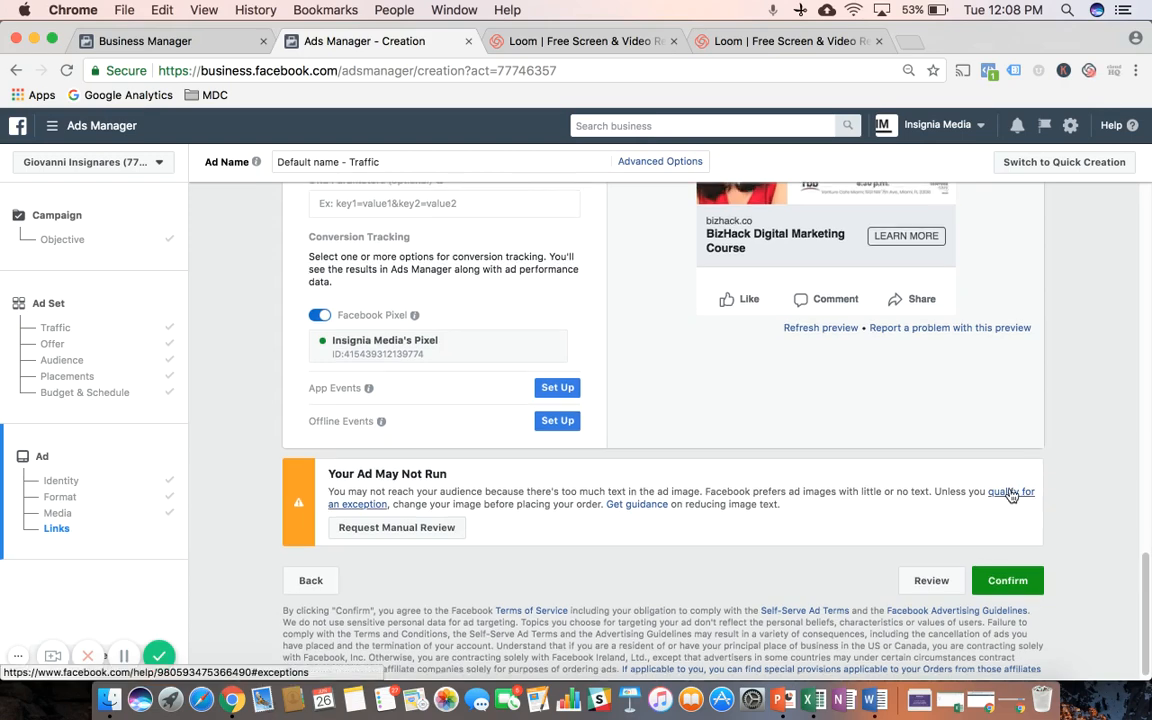
pyautogui.scroll(5, 1004, 489)
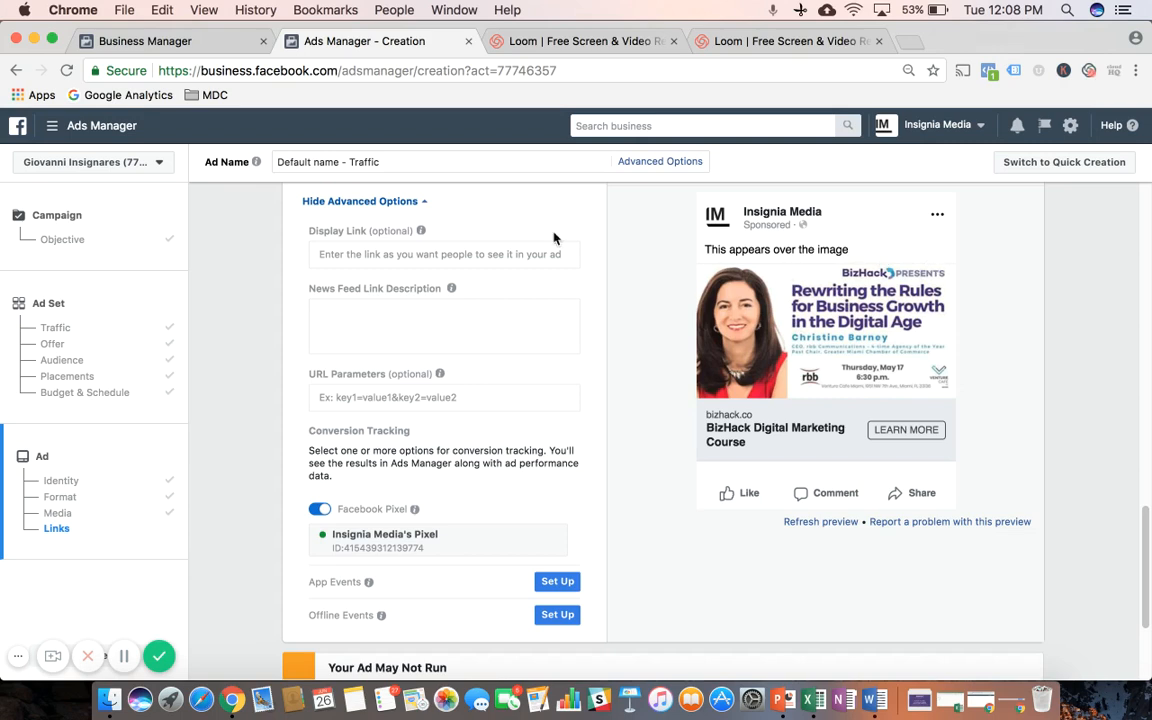
# Step: Look through the full list of business tools, including Creative Hub in the Plan group
pyautogui.click(64, 133)
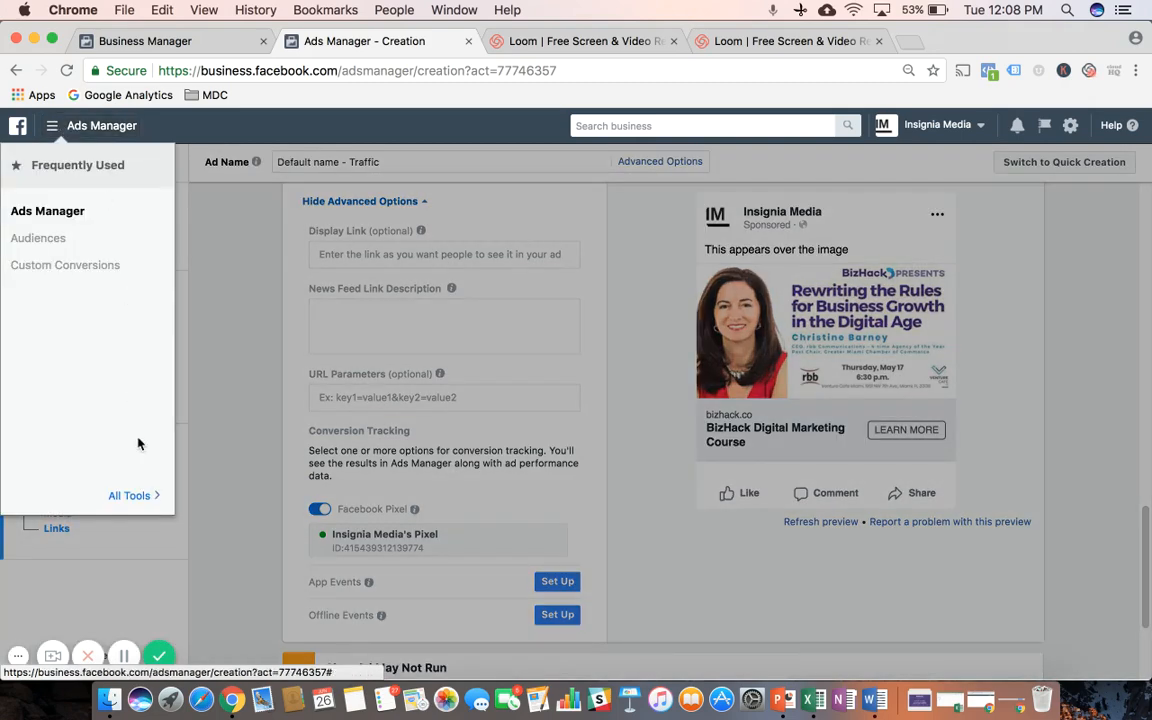
pyautogui.click(132, 495)
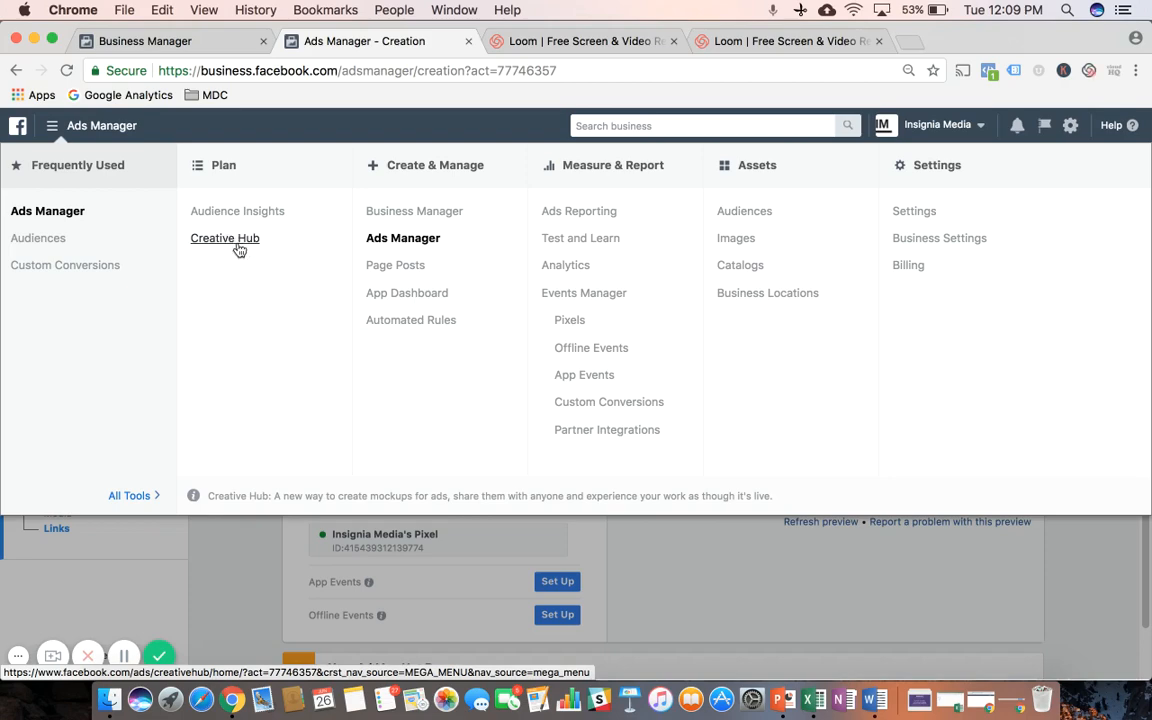
pyautogui.click(219, 553)
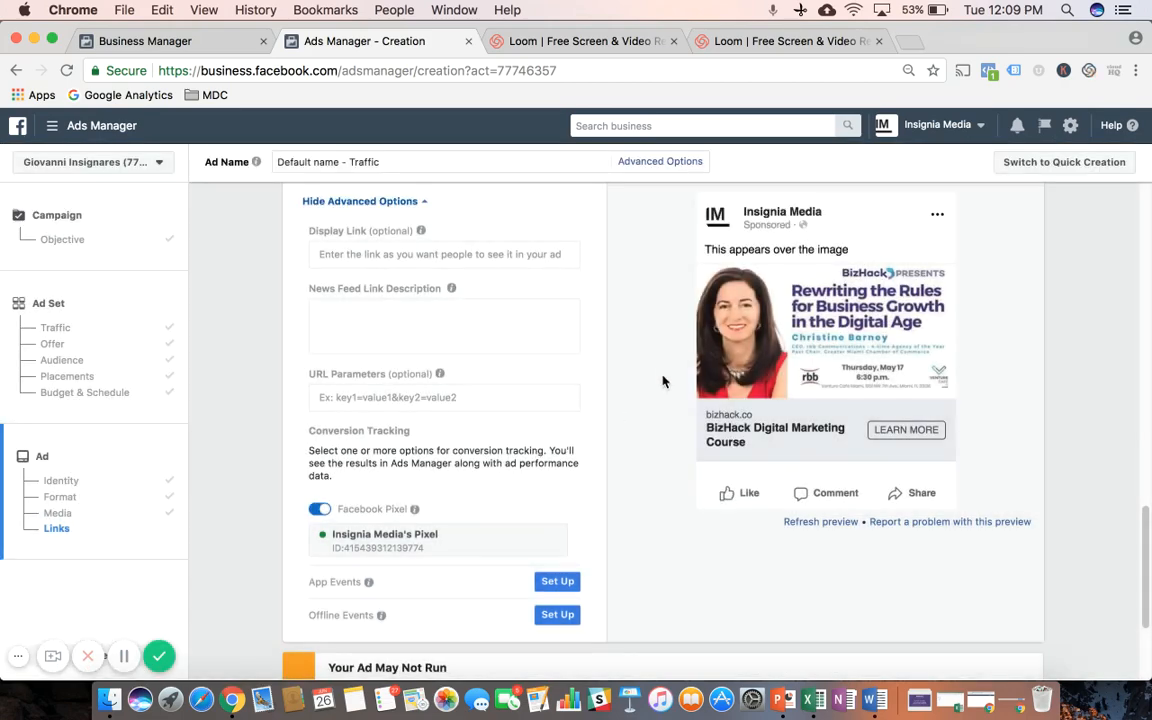
# Step: Review the rest of the ad form, from the preview down to the final review and confirmation options
pyautogui.scroll(3, 681, 413)
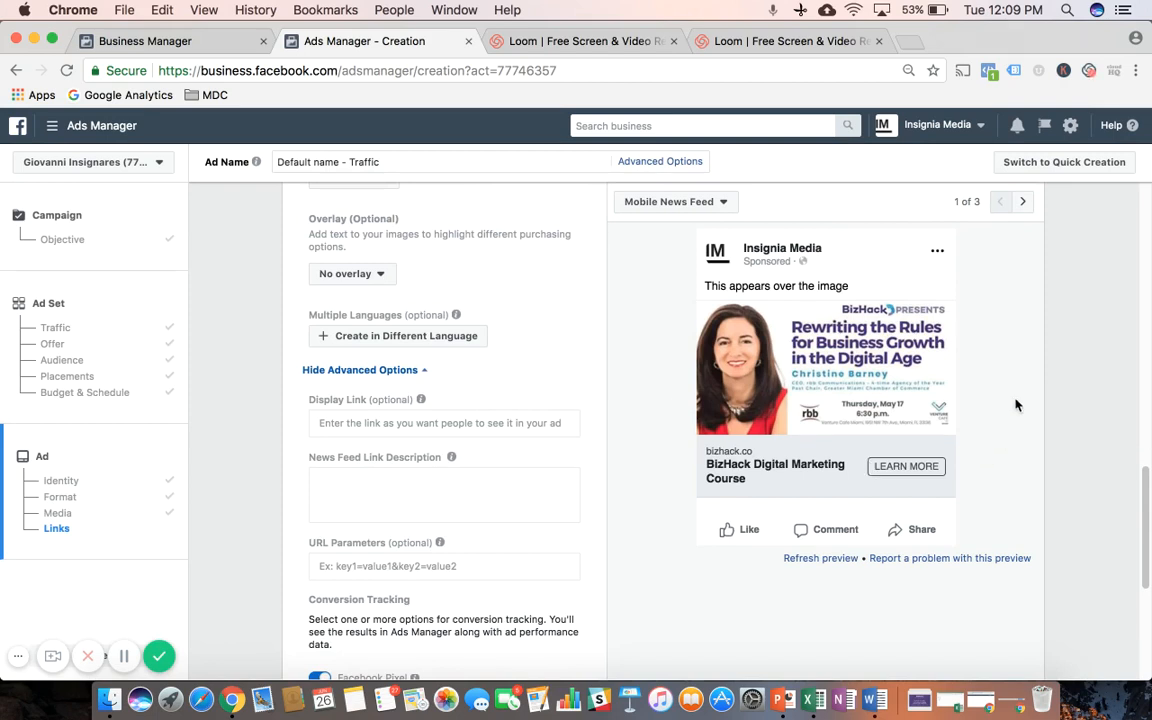
pyautogui.scroll(-4, 1012, 395)
pyautogui.scroll(-4, 1019, 405)
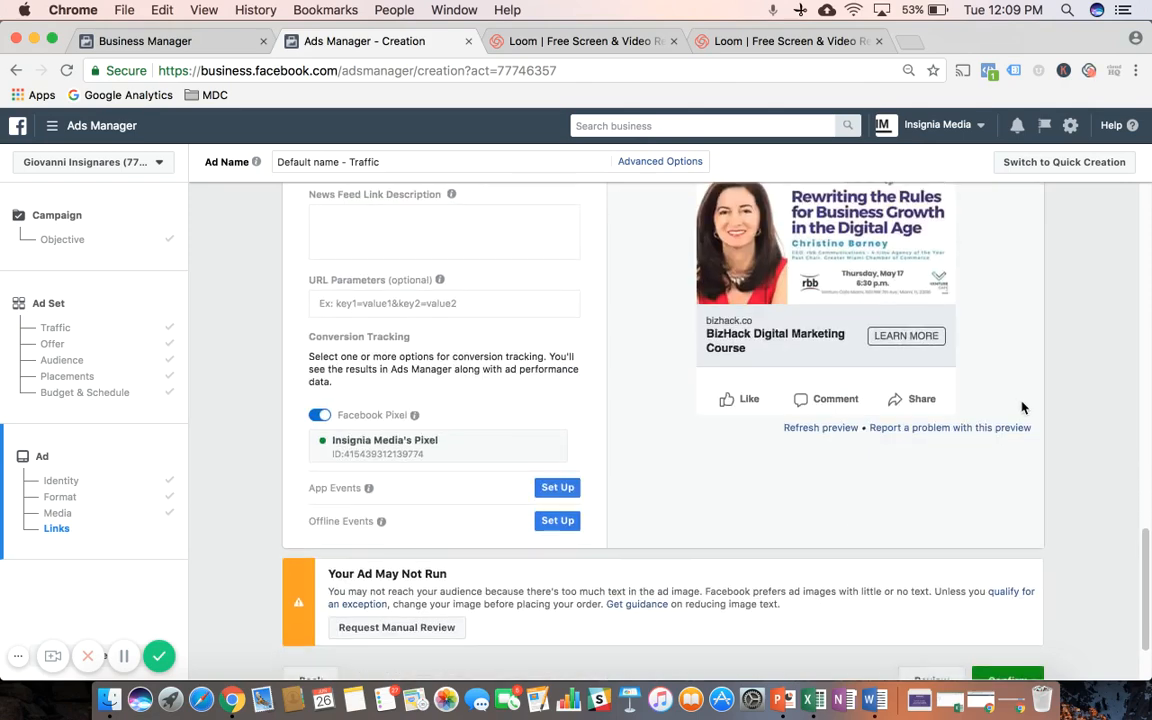
pyautogui.scroll(-1, 1022, 407)
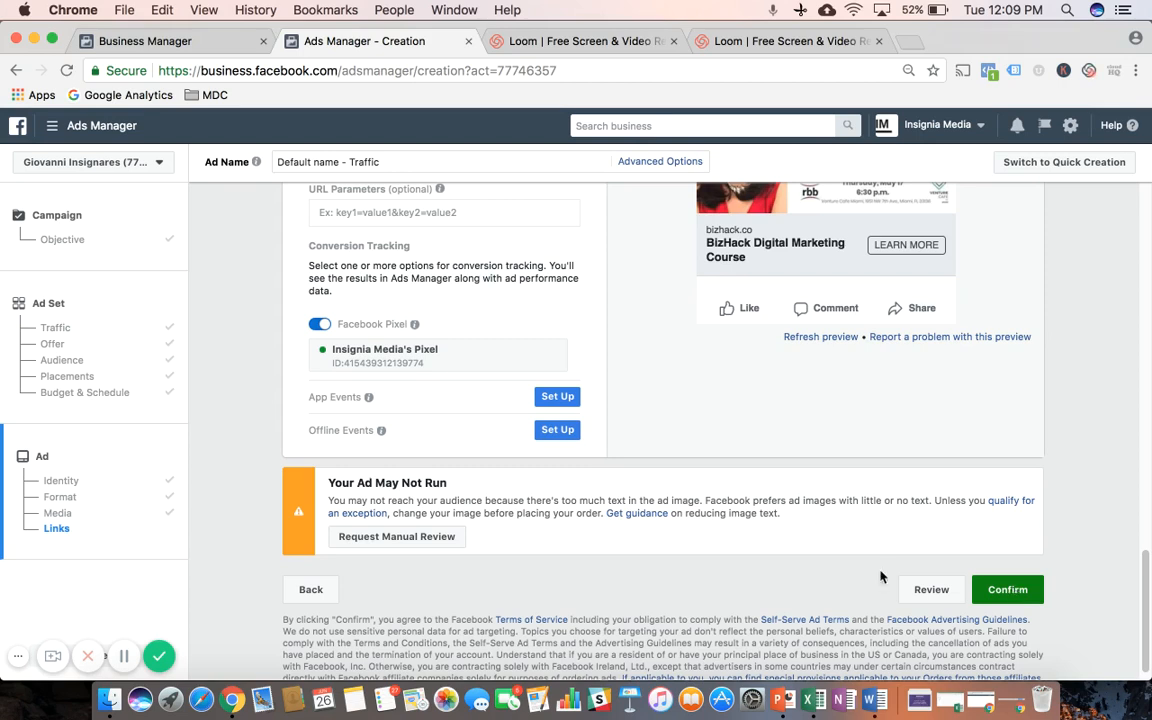
pyautogui.scroll(-1, 240, 378)
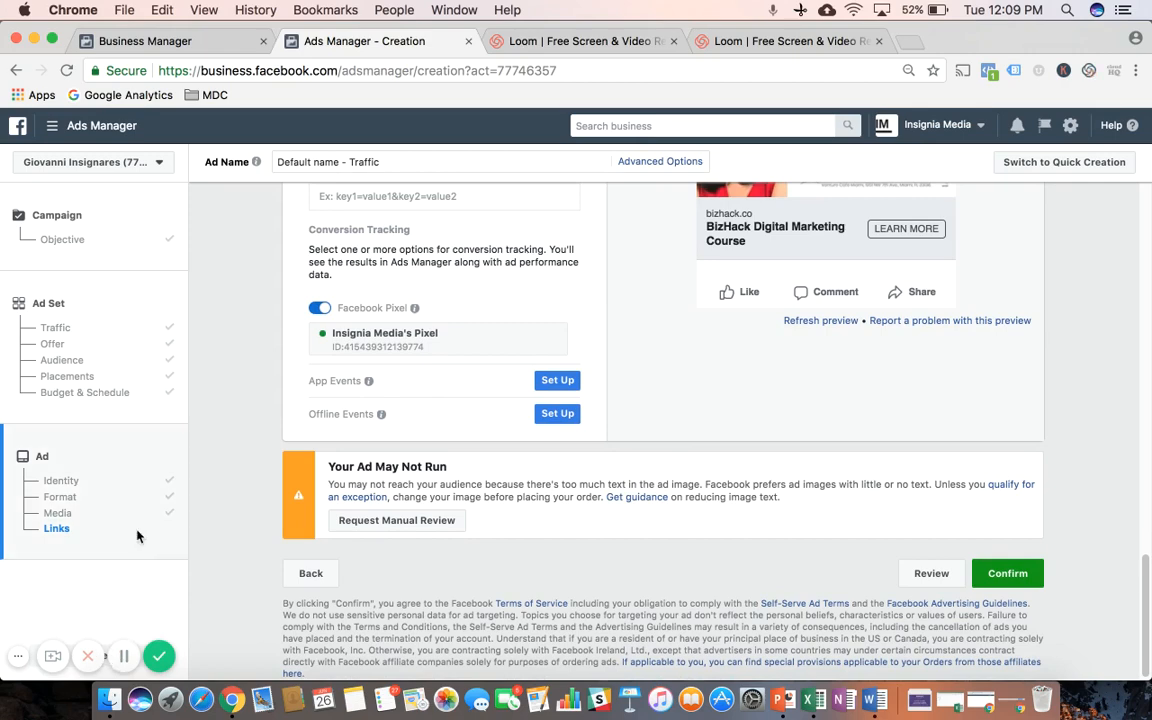
# Step: Leave the ad creation form without confirming and go to the Ads Manager campaigns overview
pyautogui.scroll(10, 400, 566)
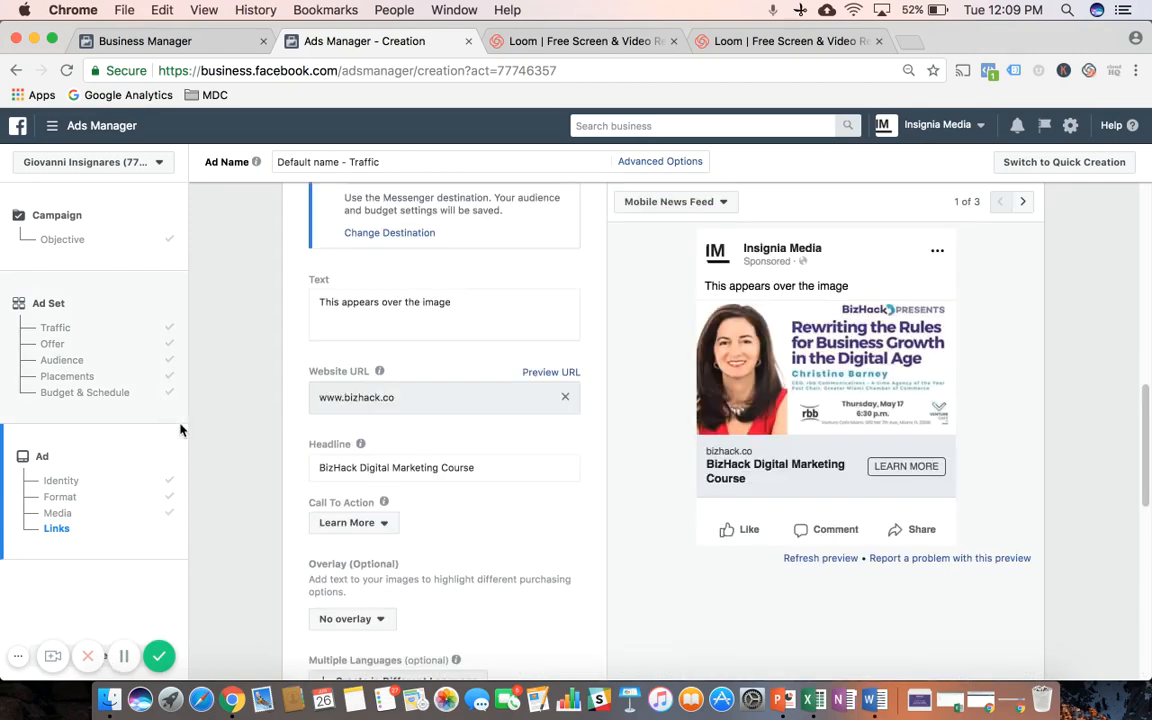
pyautogui.scroll(10, 193, 419)
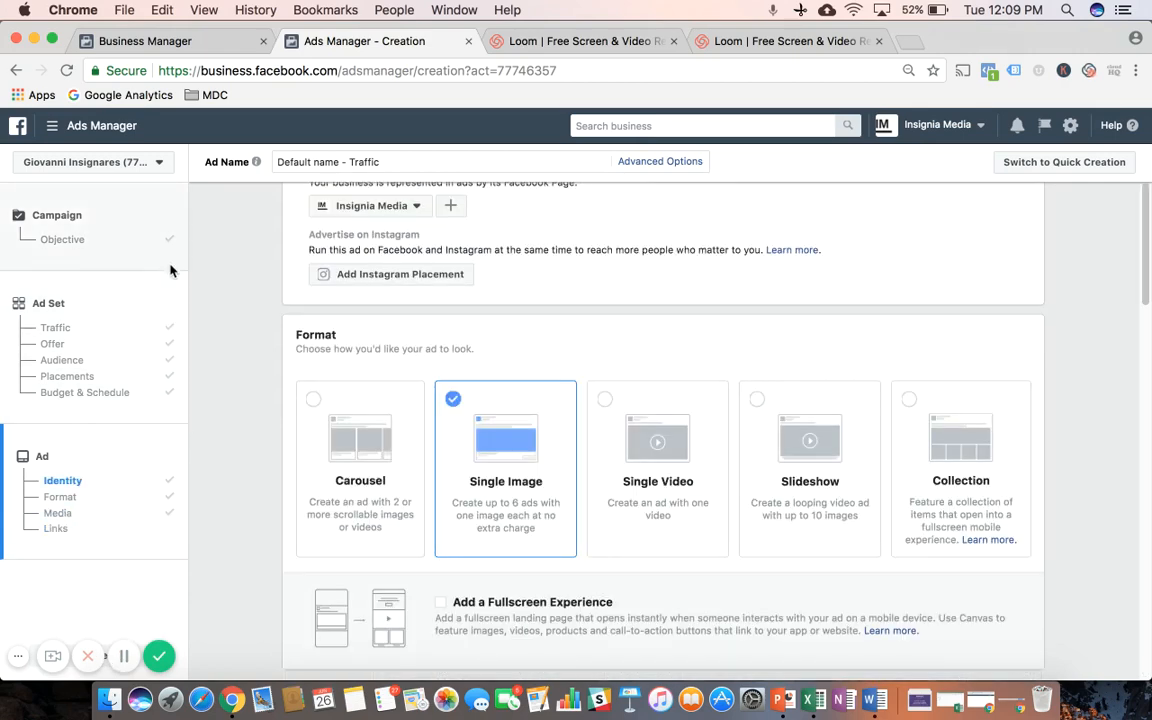
pyautogui.click(52, 125)
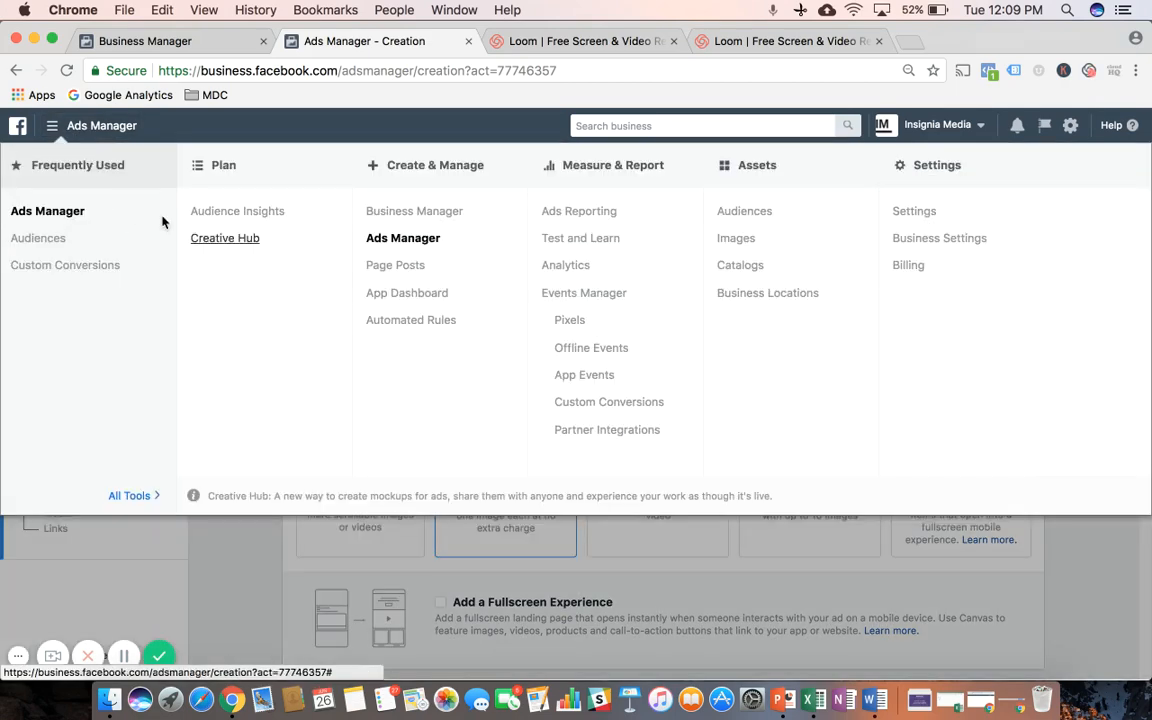
pyautogui.click(72, 218)
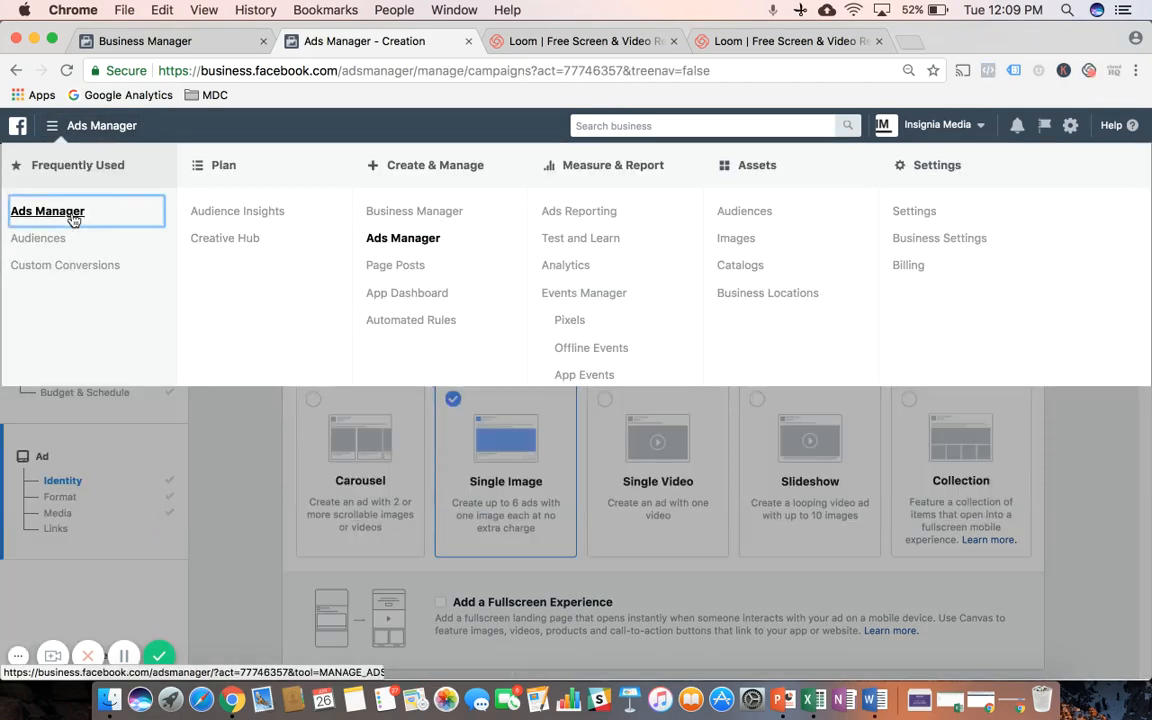